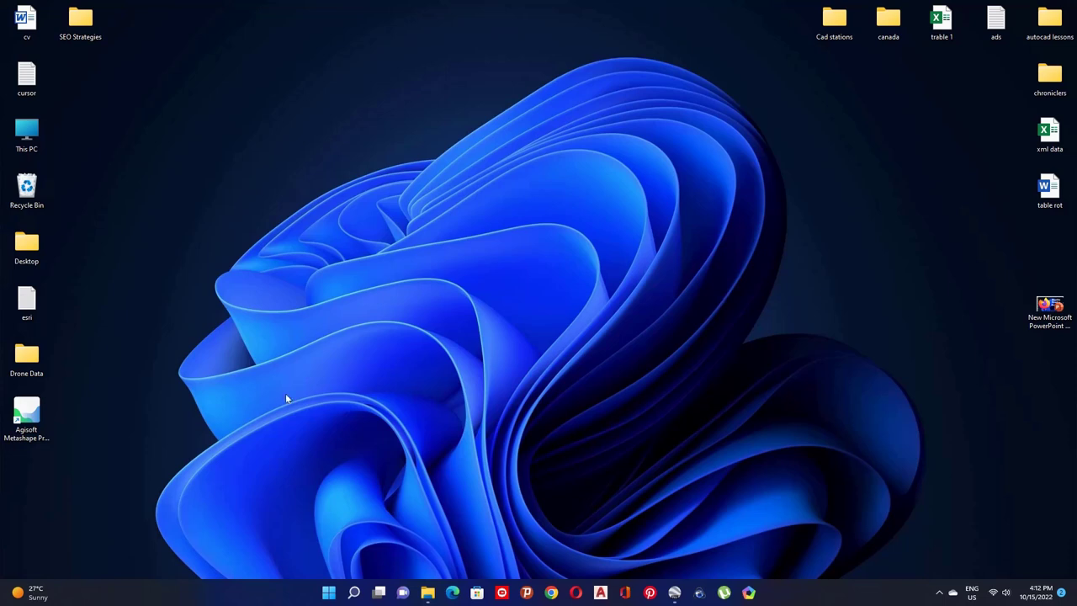
Step: Open the Drone Data folder full-screen and select the GCP_Station file at the bottom of the list
{"action": "double_click", "coordinate": [34, 357]}
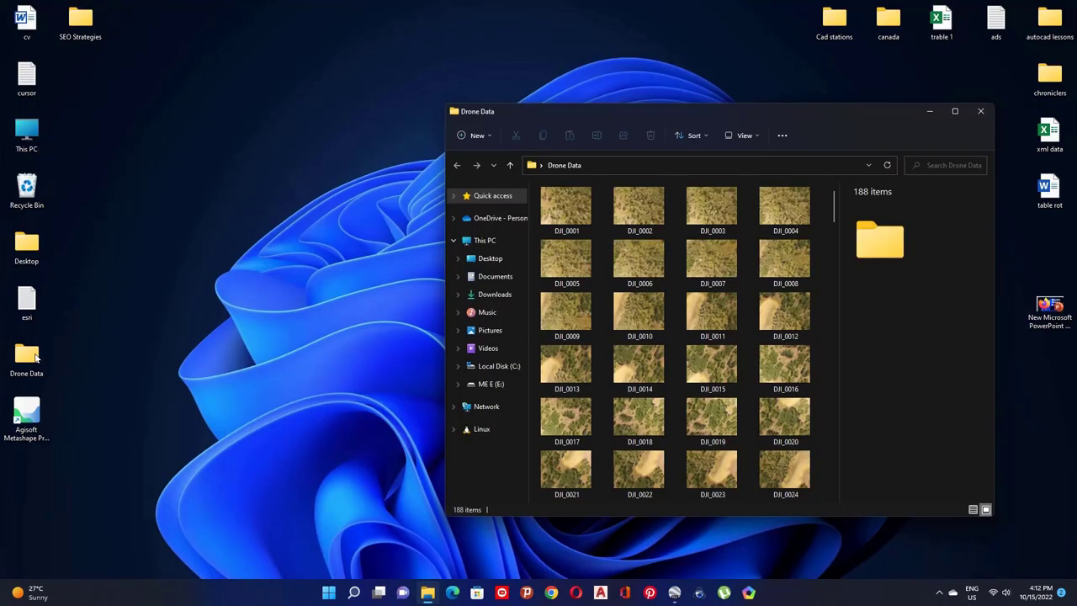
{"action": "left_click", "coordinate": [955, 111]}
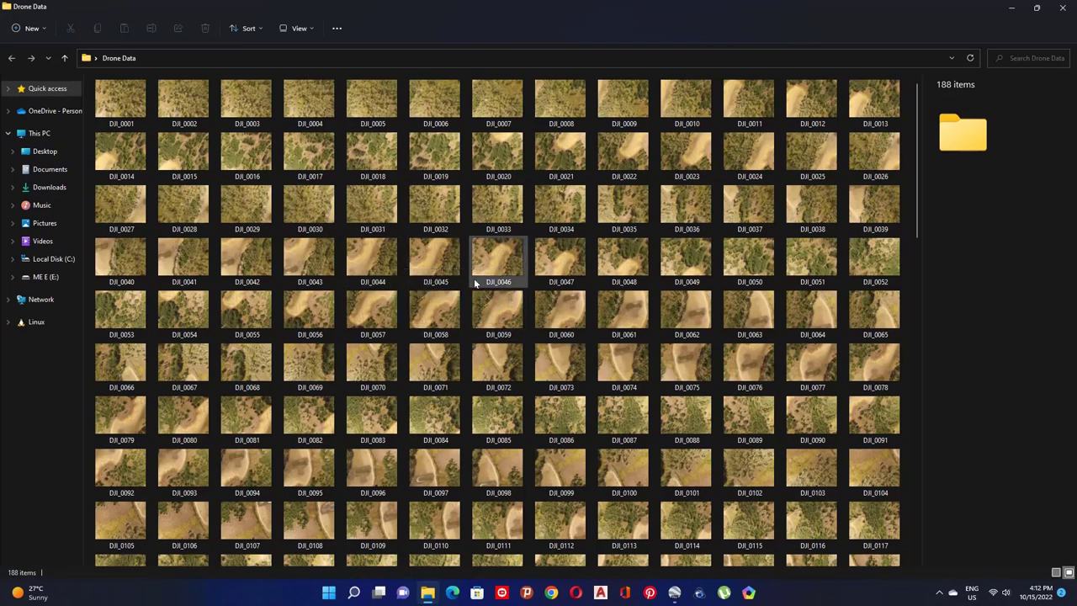
{"action": "mouse_move", "coordinate": [475, 284]}
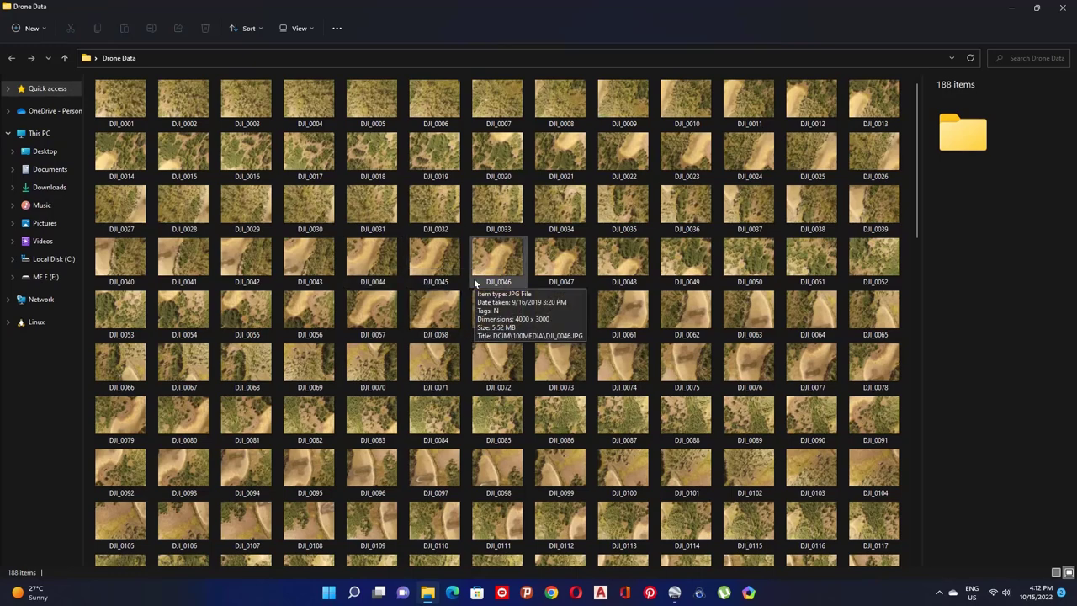
{"action": "scroll", "coordinate": [485, 298], "scroll_direction": "down", "scroll_amount": 5}
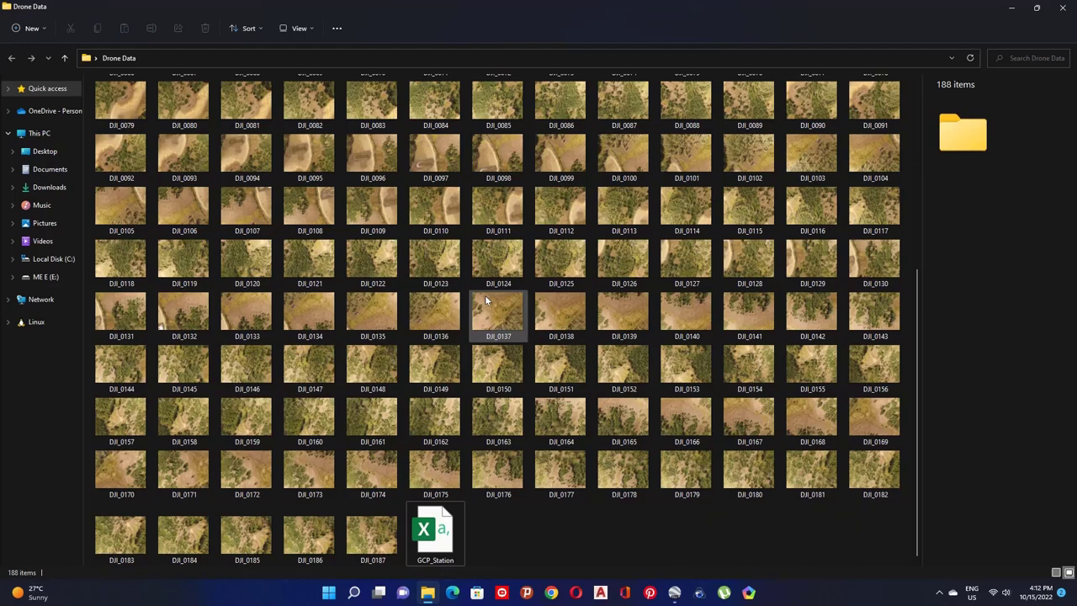
{"action": "left_click", "coordinate": [436, 535]}
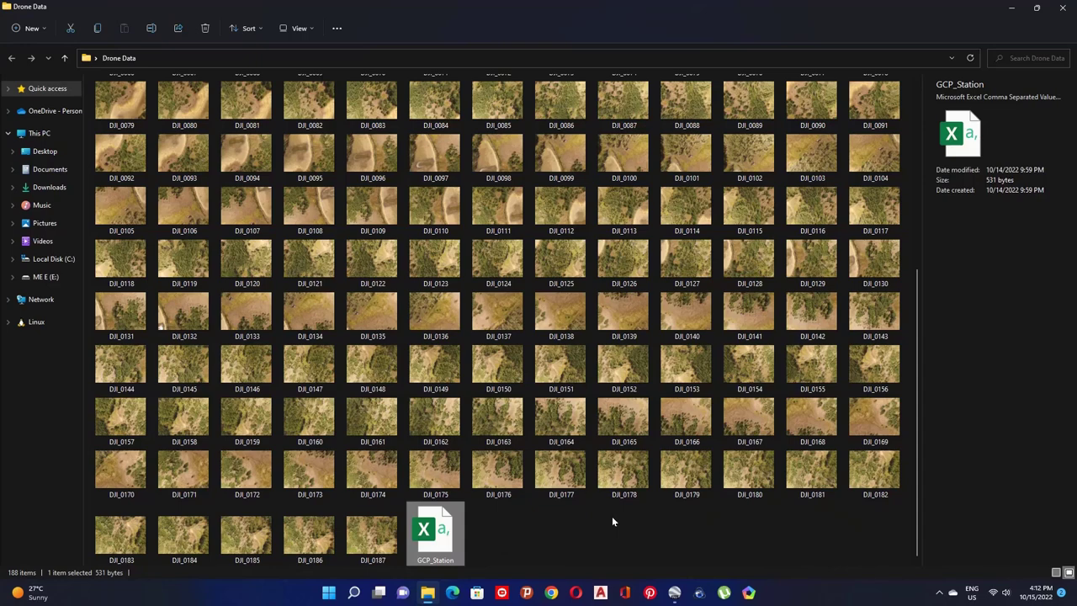
Step: View the GCP_Station control coordinates in Excel, then close Excel and the Drone Data folder
{"action": "double_click", "coordinate": [435, 532]}
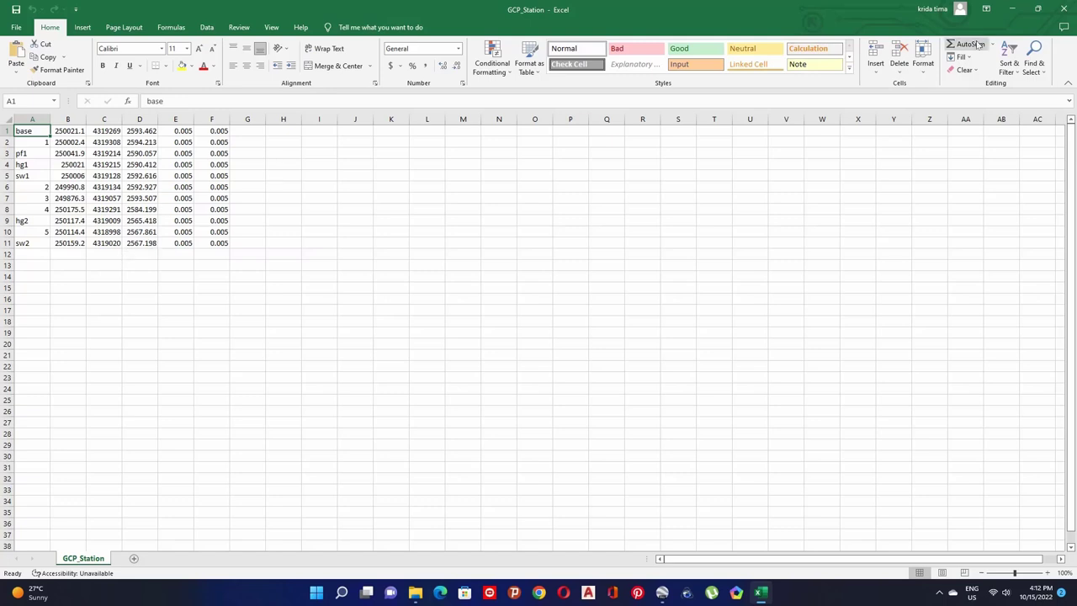
{"action": "left_click", "coordinate": [1064, 9]}
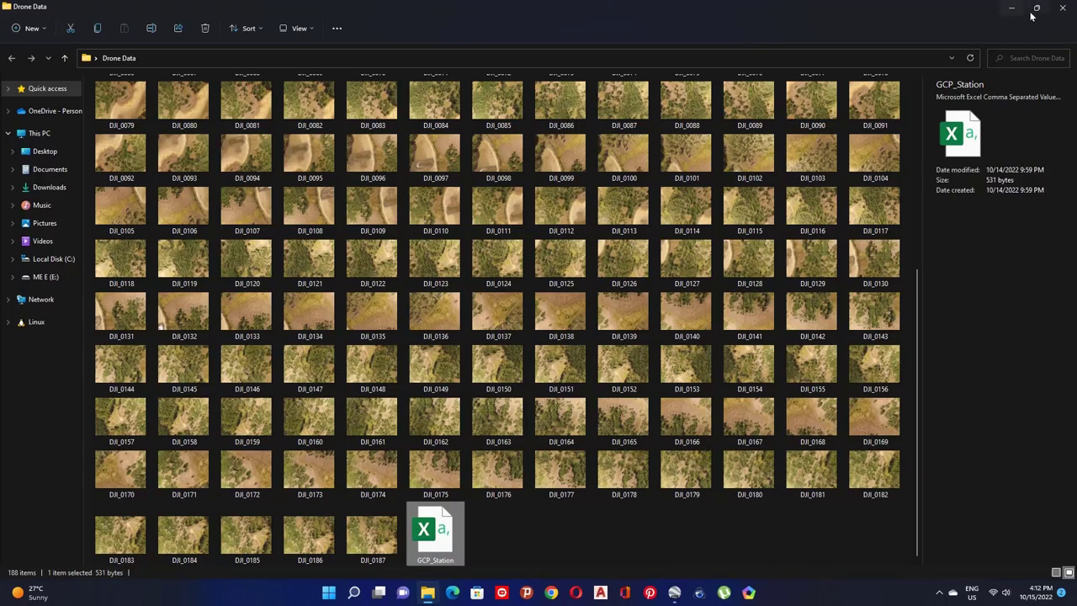
{"action": "left_click", "coordinate": [1061, 8]}
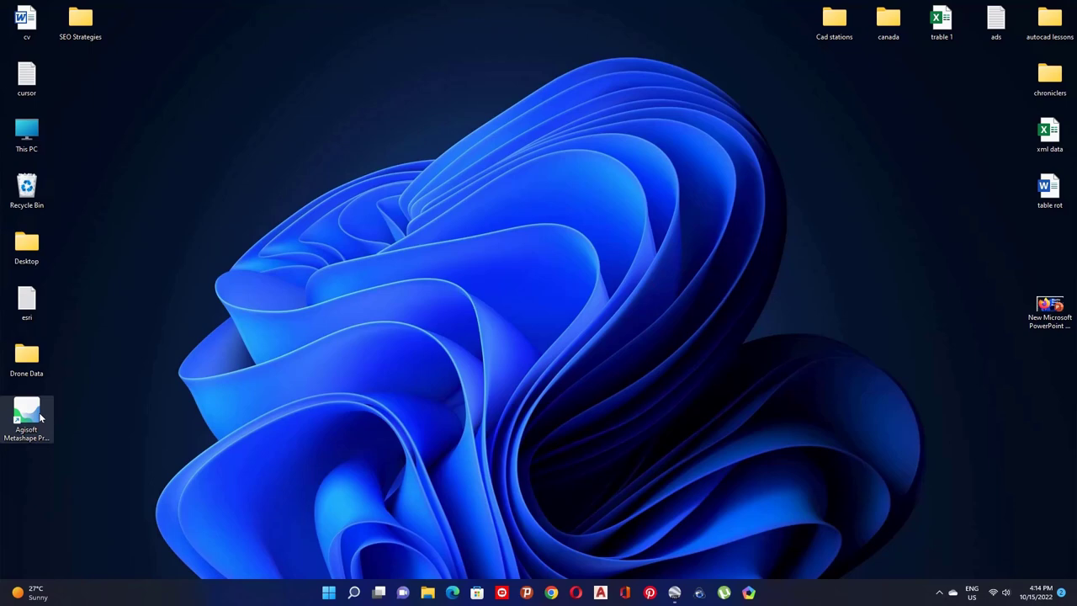
Step: Launch Agisoft Metashape from the desktop shortcut into a new Untitled project and open the Workflow menu
{"action": "double_click", "coordinate": [28, 414]}
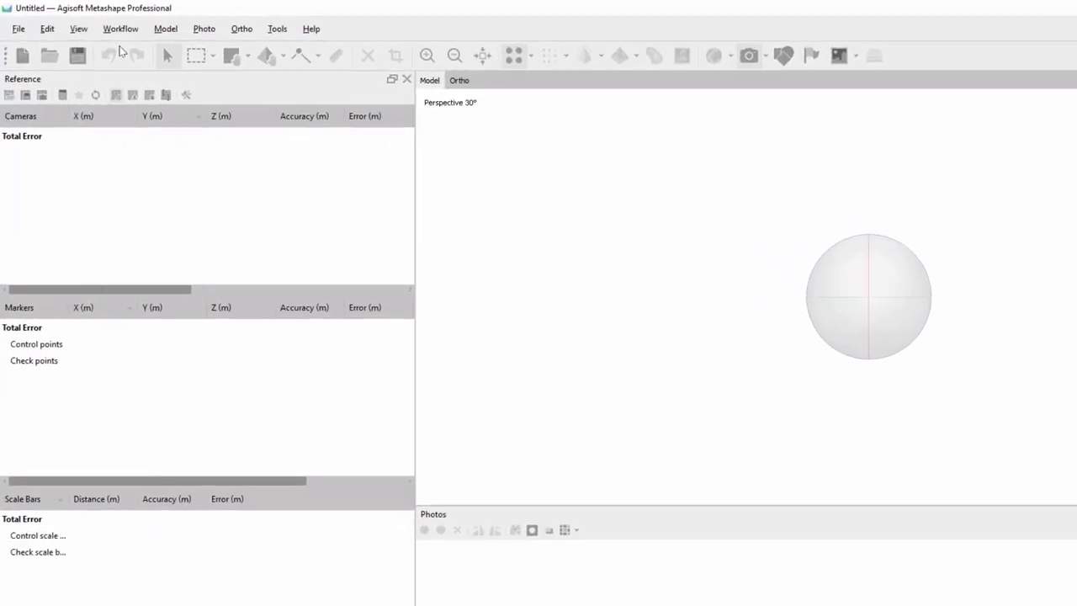
{"action": "left_click", "coordinate": [128, 31]}
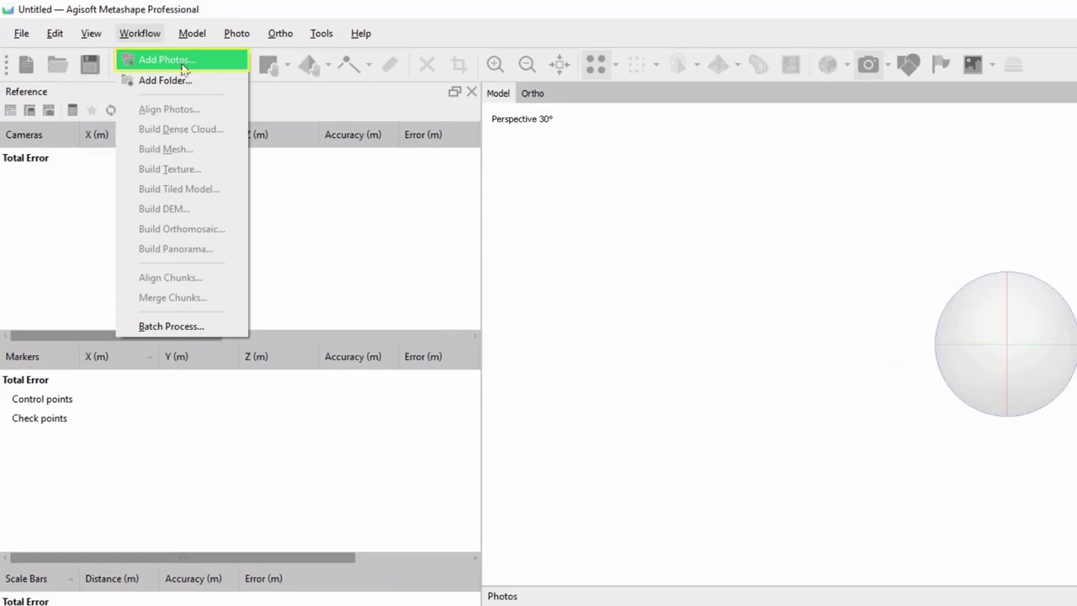
Step: Add every DJI photo from Desktop > Drone Data to the project
{"action": "left_click", "coordinate": [181, 63]}
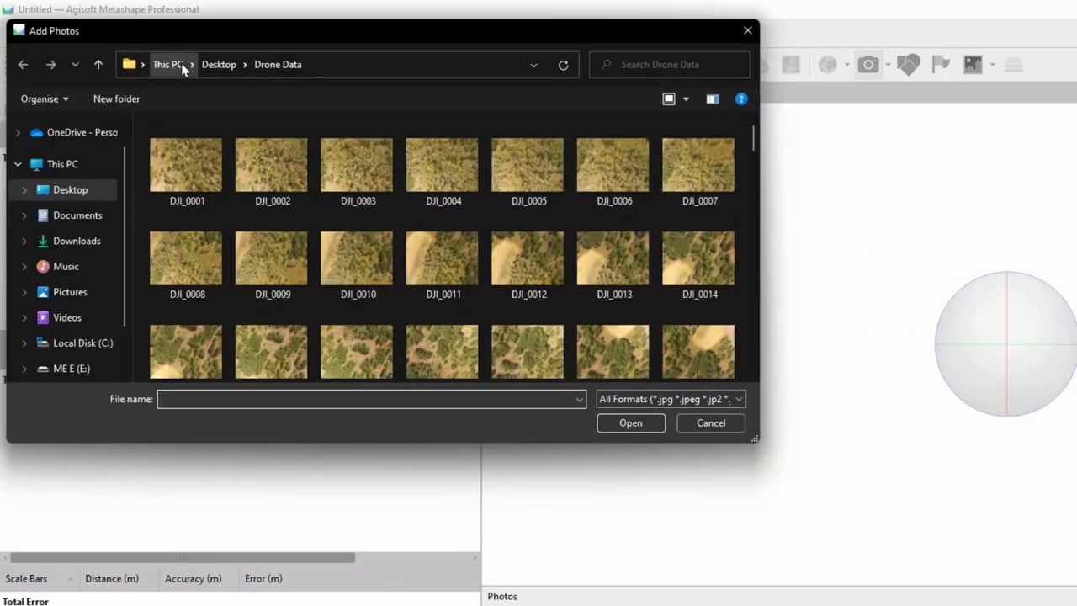
{"action": "left_click", "coordinate": [219, 64]}
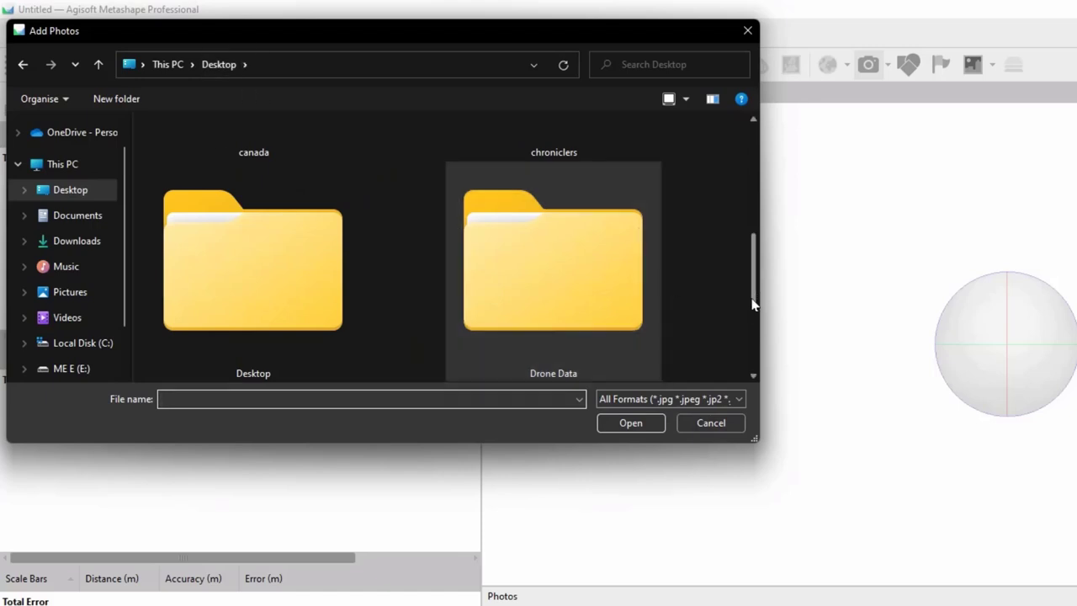
{"action": "scroll", "coordinate": [753, 306], "scroll_direction": "down", "scroll_amount": 1}
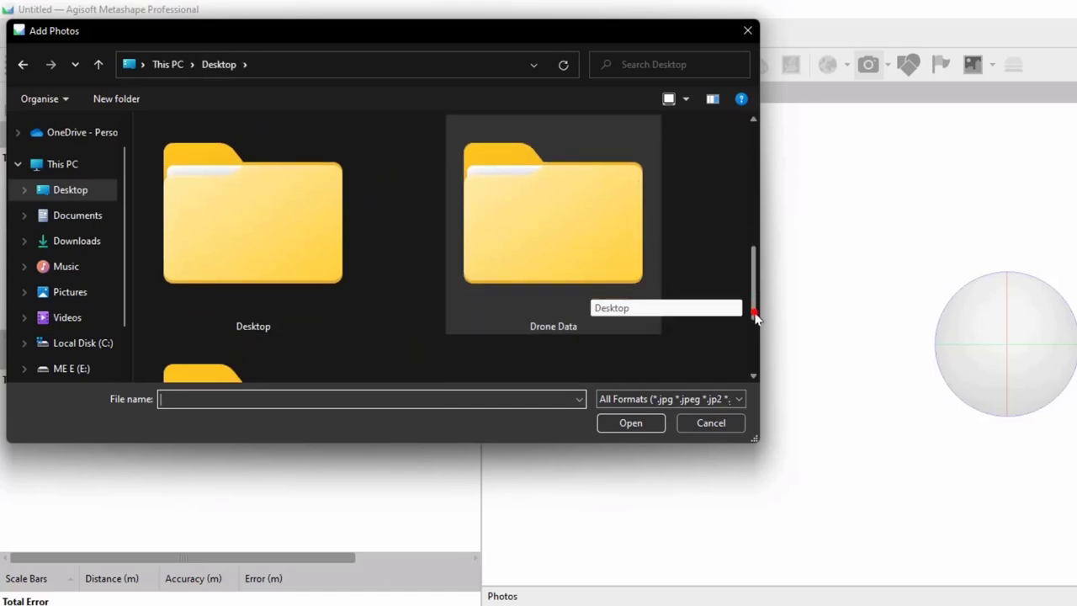
{"action": "double_click", "coordinate": [568, 241]}
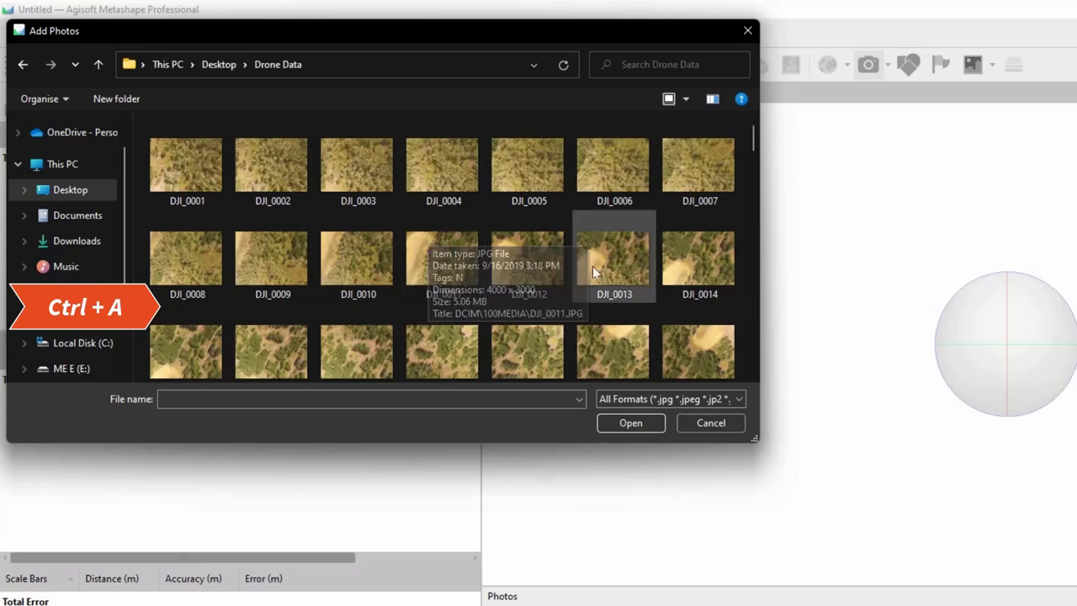
{"action": "key", "text": "ctrl+a"}
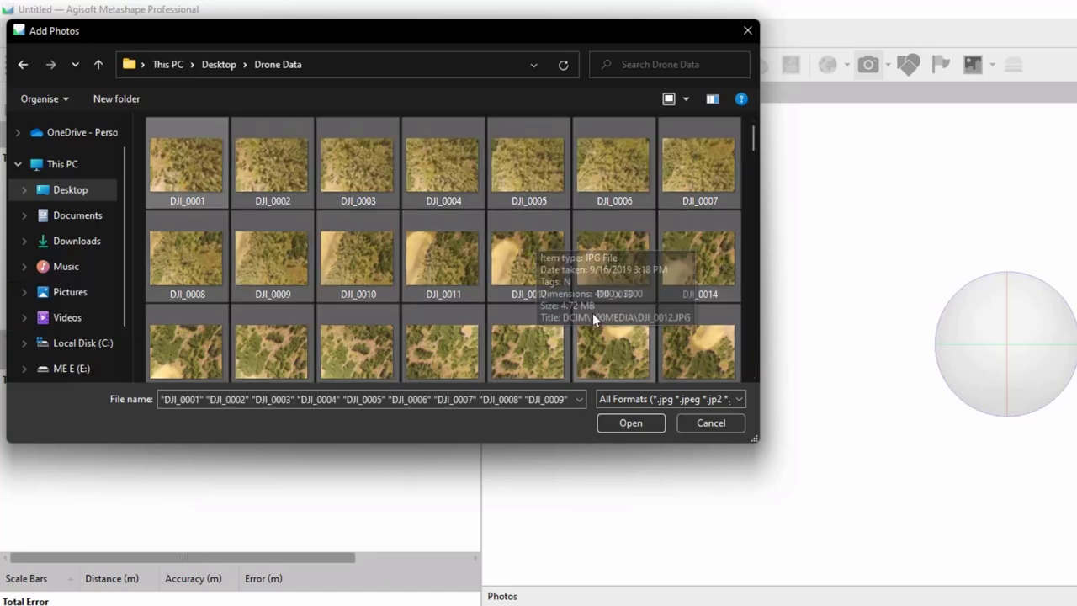
{"action": "left_click", "coordinate": [632, 424]}
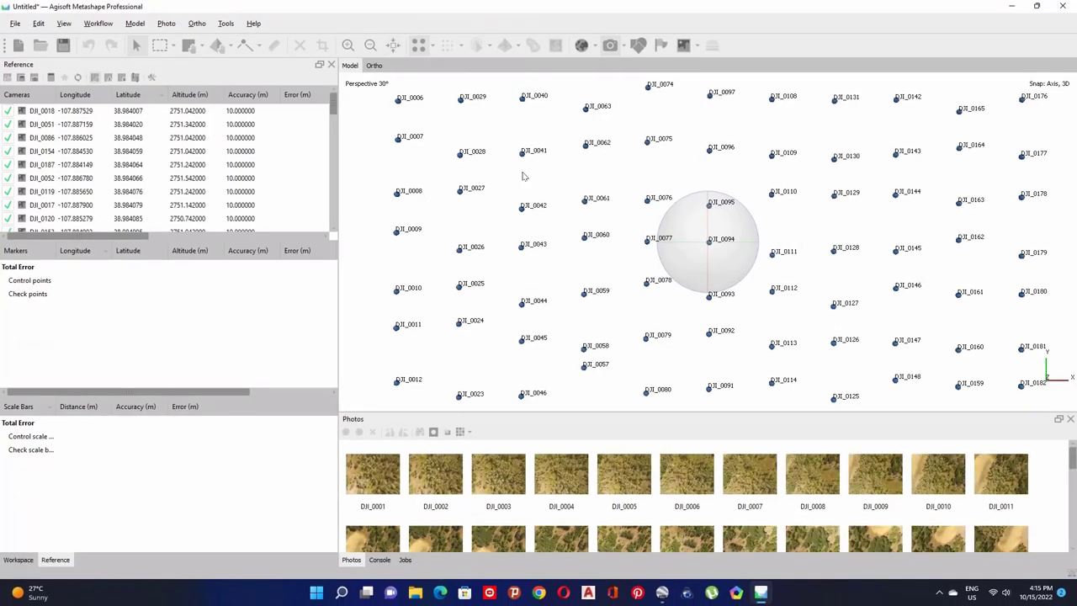
{"action": "scroll", "coordinate": [529, 195], "scroll_direction": "down", "scroll_amount": 4}
{"action": "scroll", "coordinate": [529, 195], "scroll_direction": "down", "scroll_amount": 2}
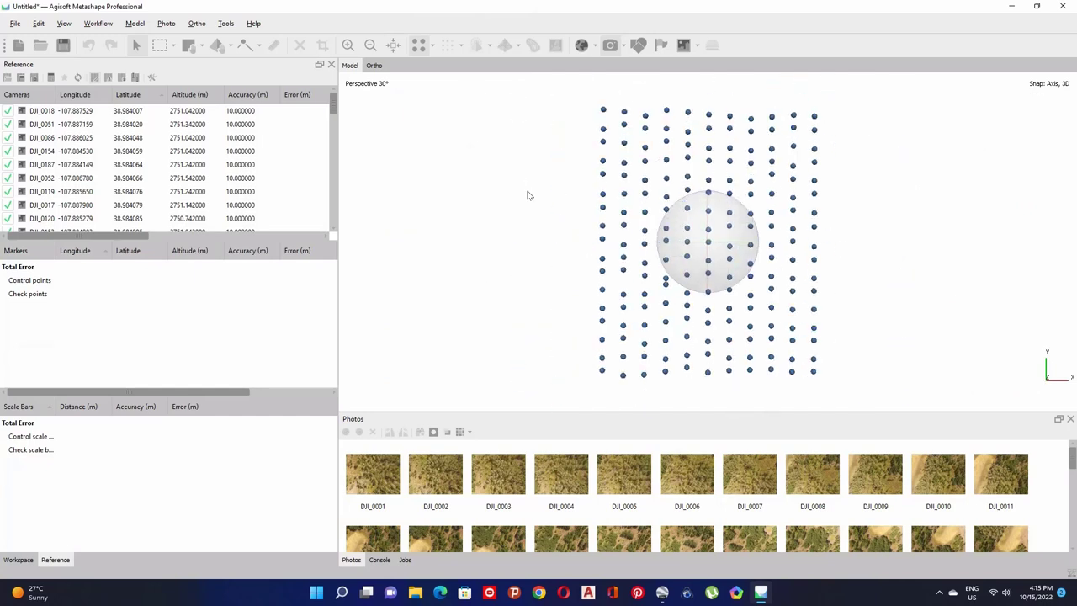
{"action": "left_click", "coordinate": [394, 47]}
{"action": "scroll", "coordinate": [729, 242], "scroll_direction": "down", "scroll_amount": 5}
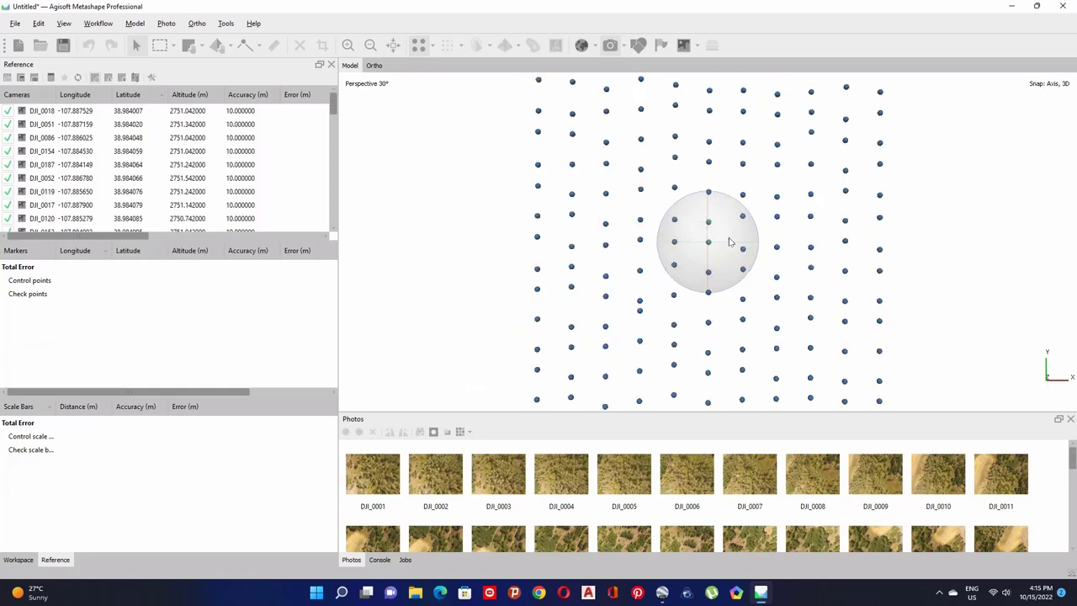
{"action": "left_click_drag", "start_coordinate": [904, 244], "coordinate": [383, 240]}
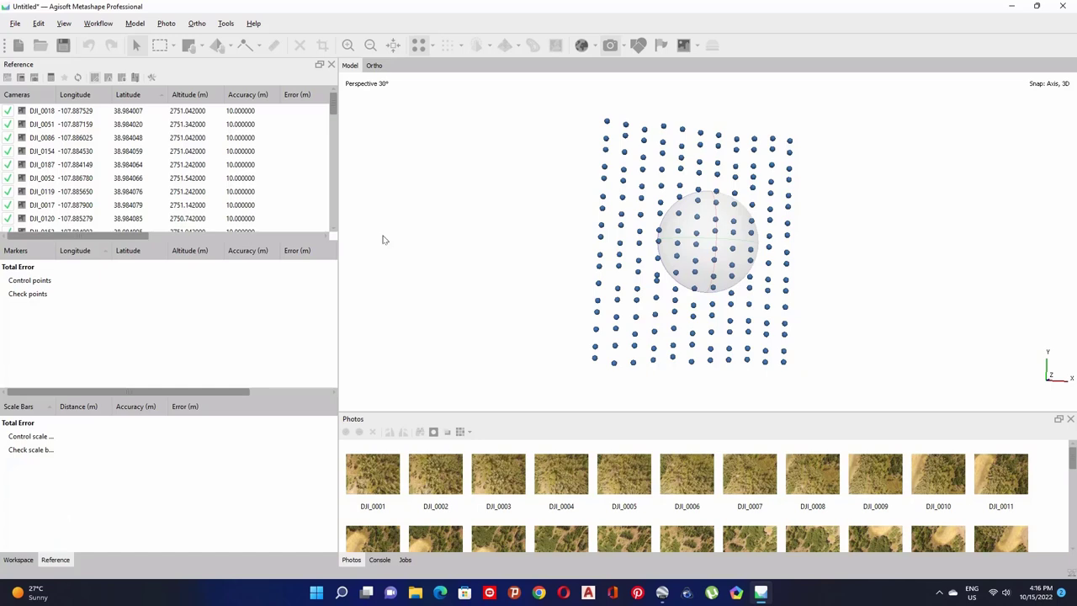
{"action": "left_click", "coordinate": [13, 560]}
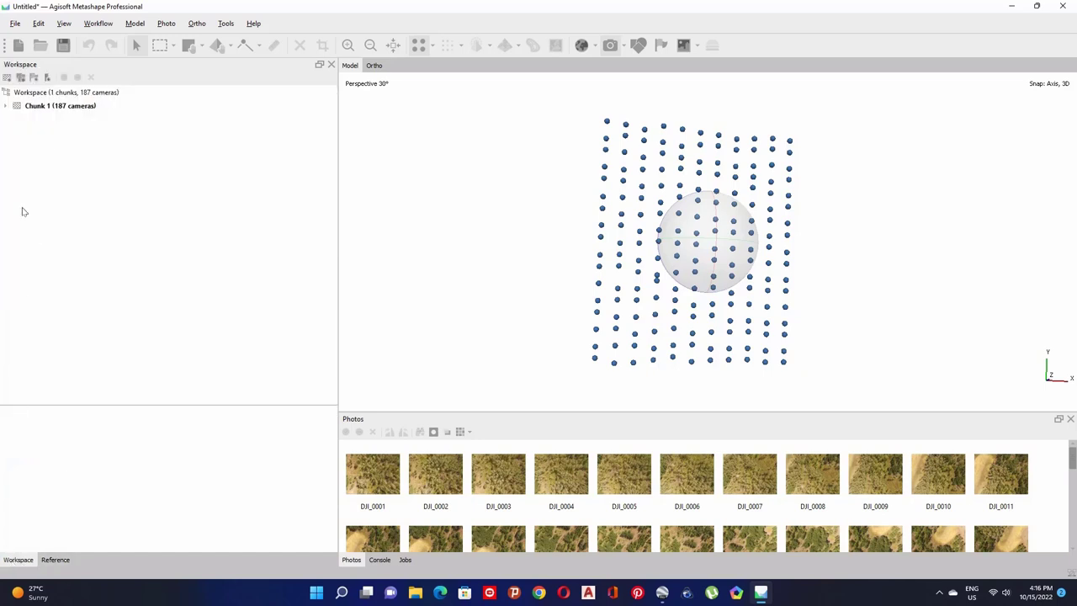
{"action": "left_click", "coordinate": [6, 106]}
{"action": "left_click", "coordinate": [22, 120]}
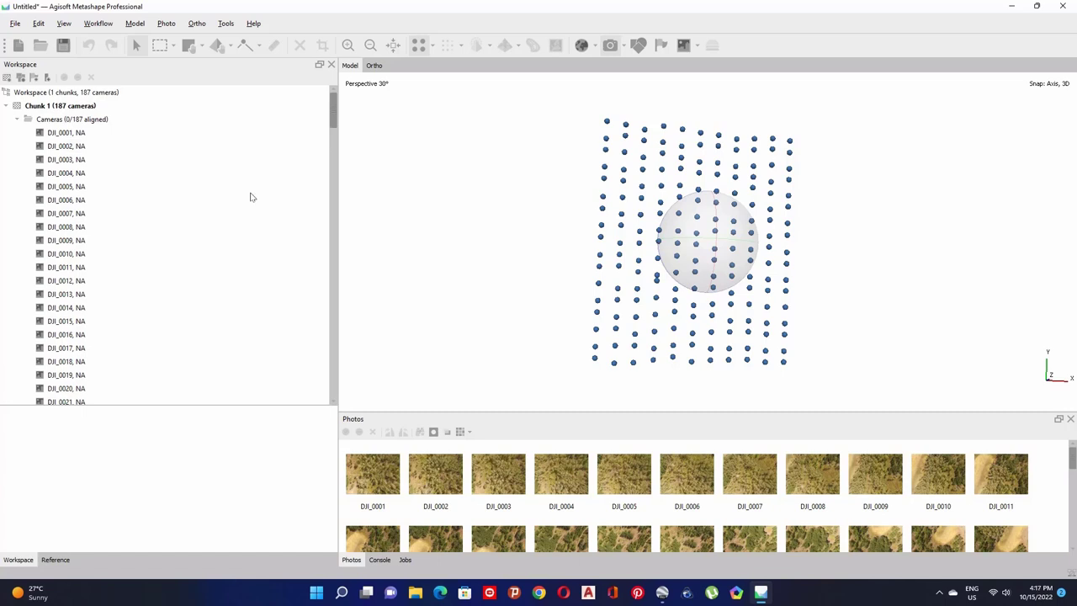
{"action": "left_click", "coordinate": [56, 561]}
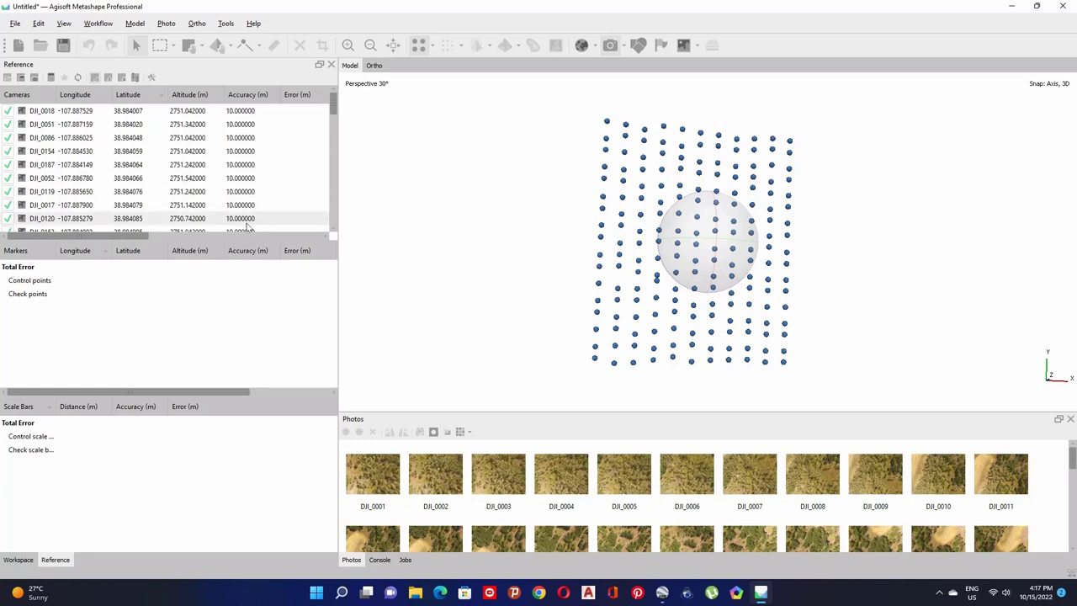
{"action": "left_click_drag", "start_coordinate": [135, 235], "coordinate": [223, 233]}
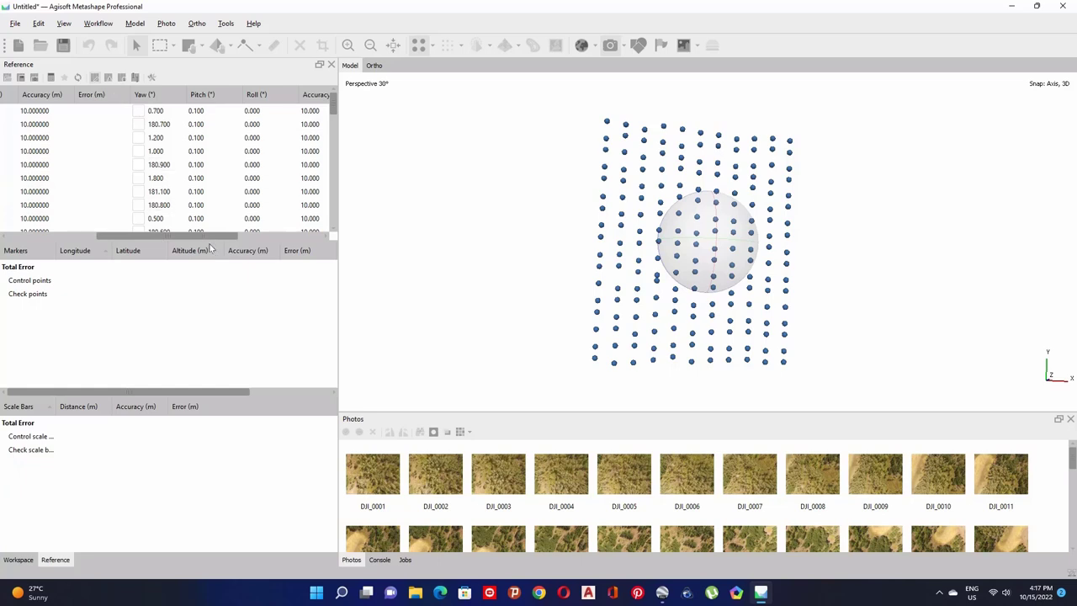
{"action": "left_click_drag", "start_coordinate": [213, 236], "coordinate": [115, 237]}
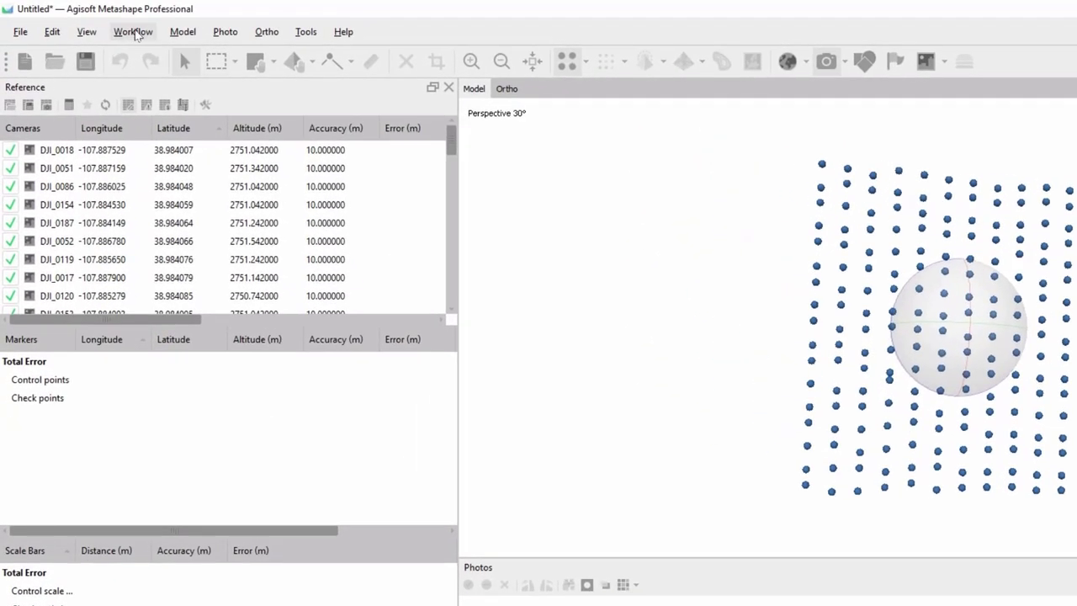
Step: Align the photos at High accuracy with generic and reference preselection enabled
{"action": "left_click", "coordinate": [135, 32]}
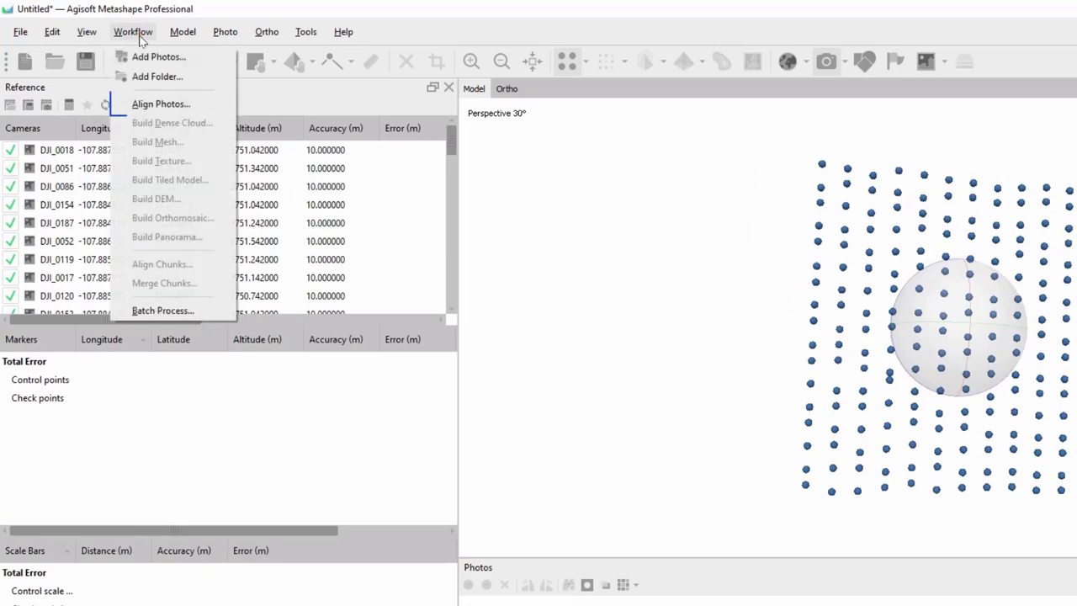
{"action": "left_click", "coordinate": [198, 107]}
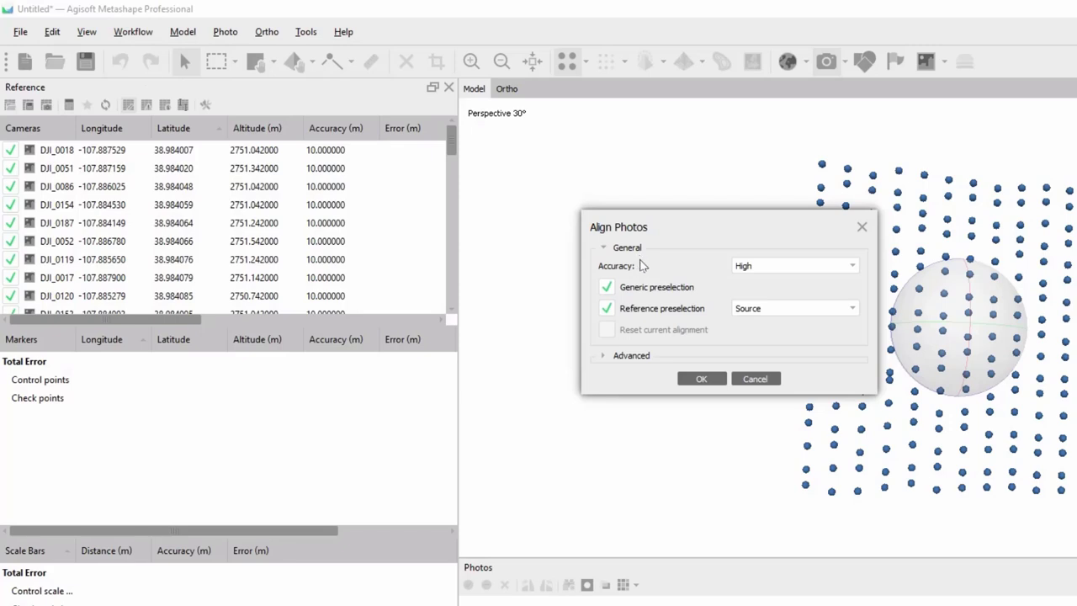
{"action": "left_click", "coordinate": [814, 265]}
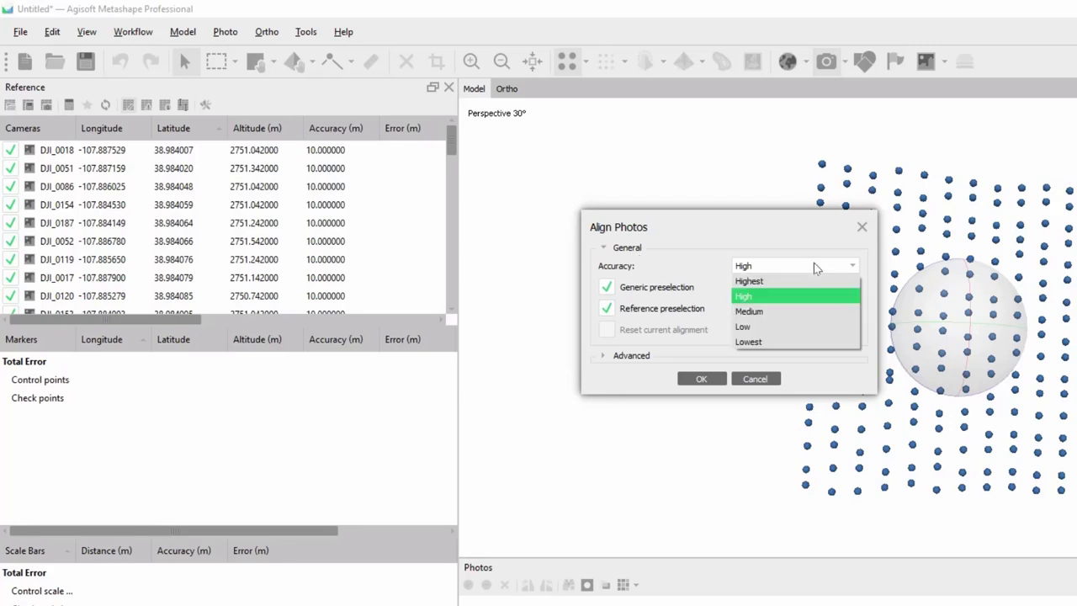
{"action": "left_click", "coordinate": [762, 299]}
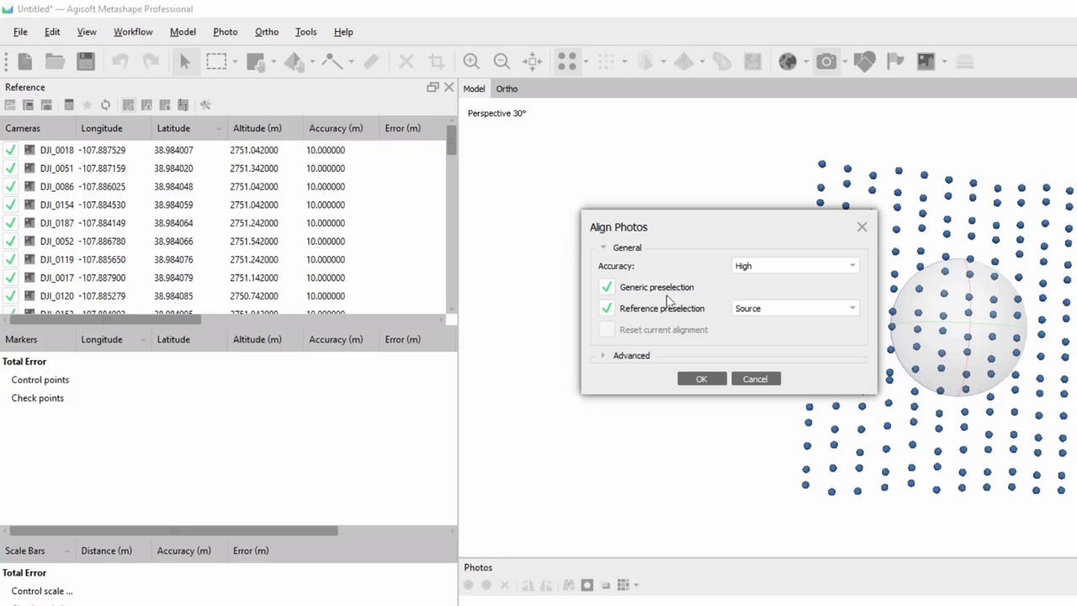
{"action": "left_click", "coordinate": [701, 381]}
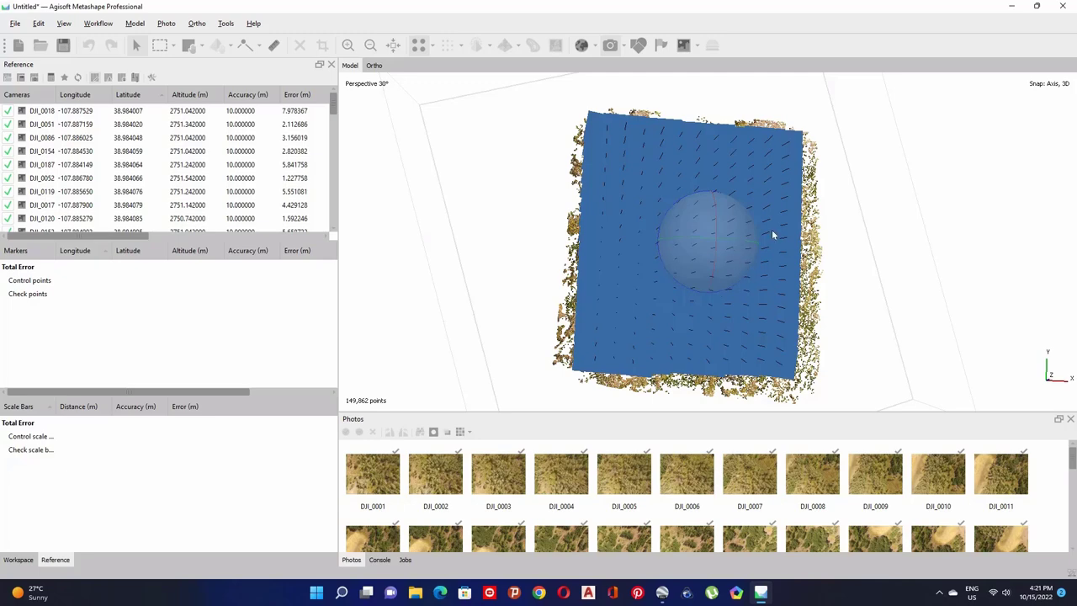
{"action": "left_click_drag", "start_coordinate": [666, 212], "coordinate": [668, 217]}
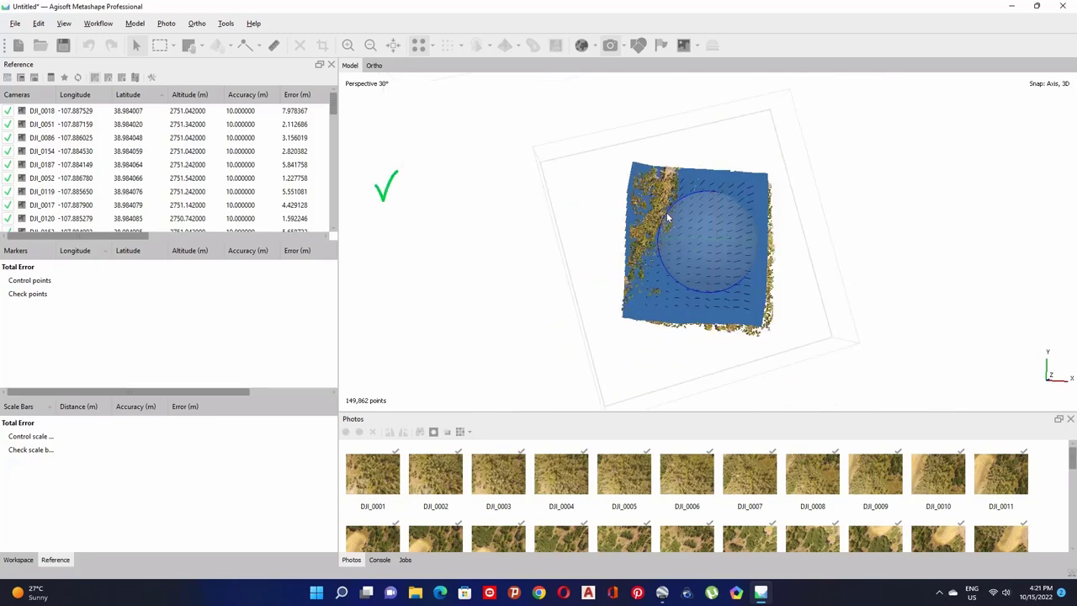
{"action": "left_click_drag", "start_coordinate": [662, 279], "coordinate": [686, 275]}
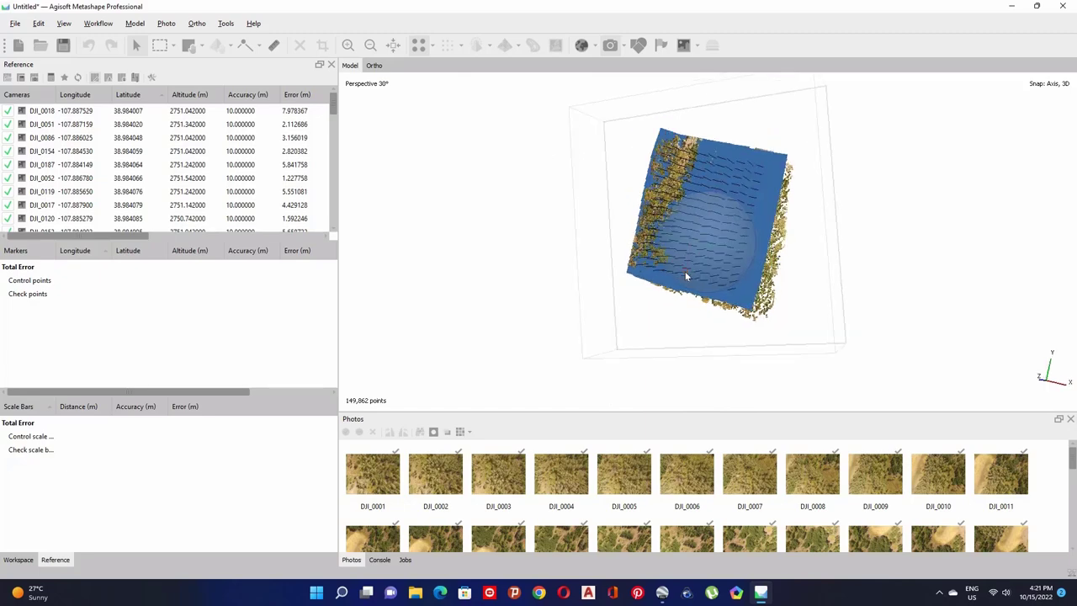
{"action": "key", "text": "KP_7"}
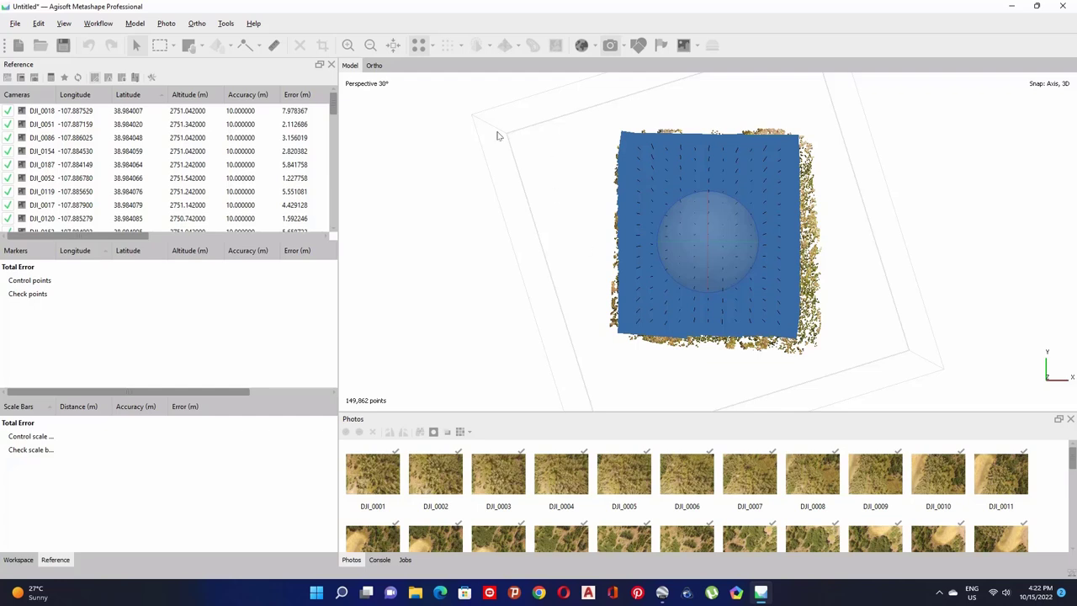
Step: Shrink the reconstruction region around the point cloud with Resize Region, then minimize Metashape
{"action": "left_click", "coordinate": [202, 46]}
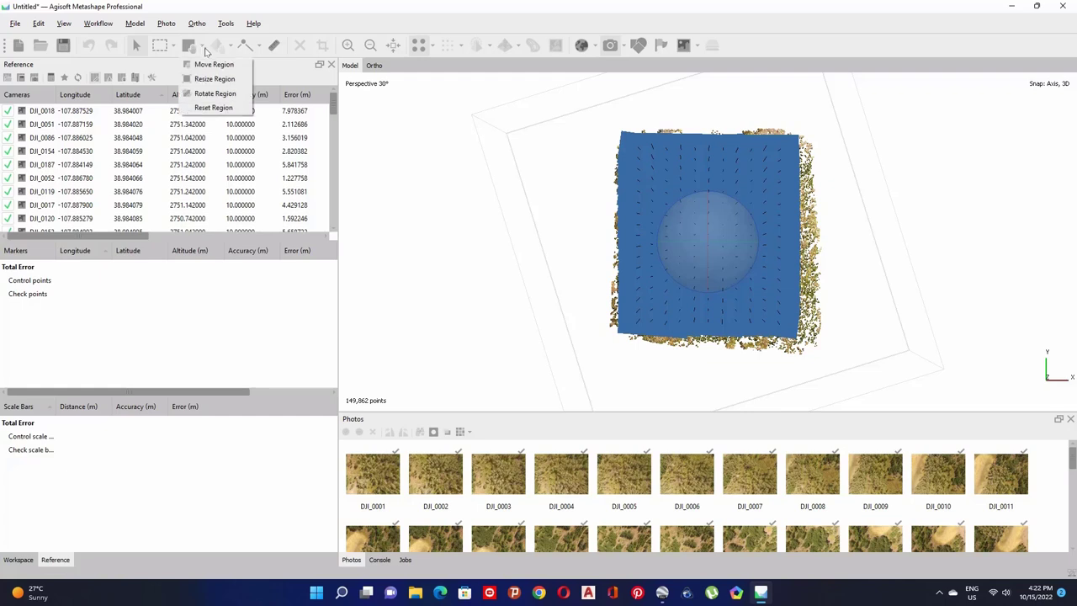
{"action": "left_click", "coordinate": [218, 80]}
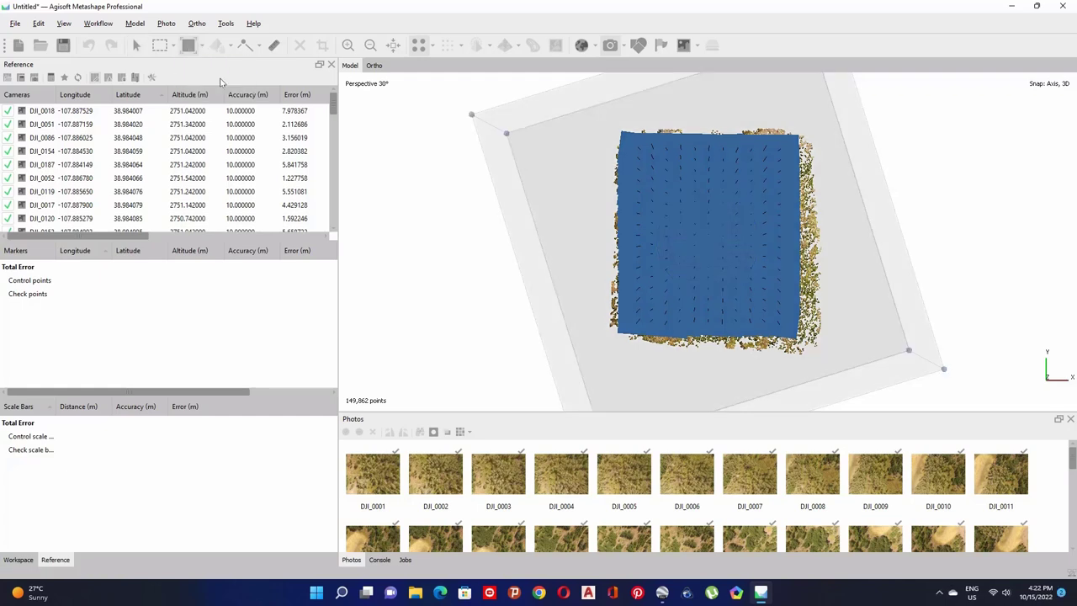
{"action": "scroll", "coordinate": [750, 307], "scroll_direction": "down", "scroll_amount": 2}
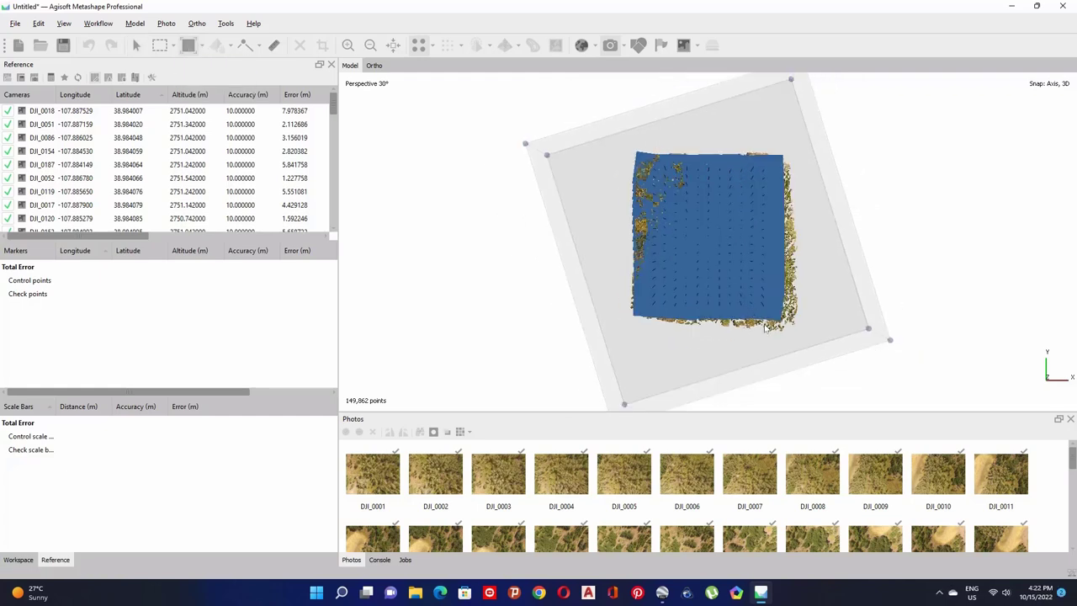
{"action": "mouse_move", "coordinate": [891, 343]}
{"action": "left_mouse_down"}
{"action": "mouse_move", "coordinate": [870, 339]}
{"action": "mouse_move", "coordinate": [930, 332]}
{"action": "mouse_move", "coordinate": [888, 337]}
{"action": "left_mouse_up"}
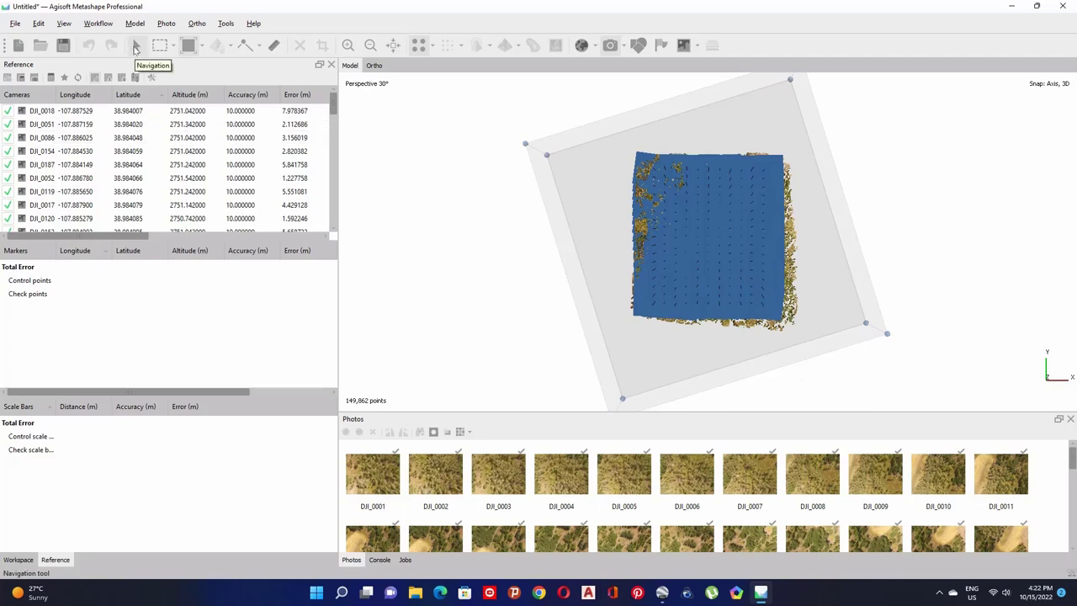
{"action": "left_click", "coordinate": [135, 46]}
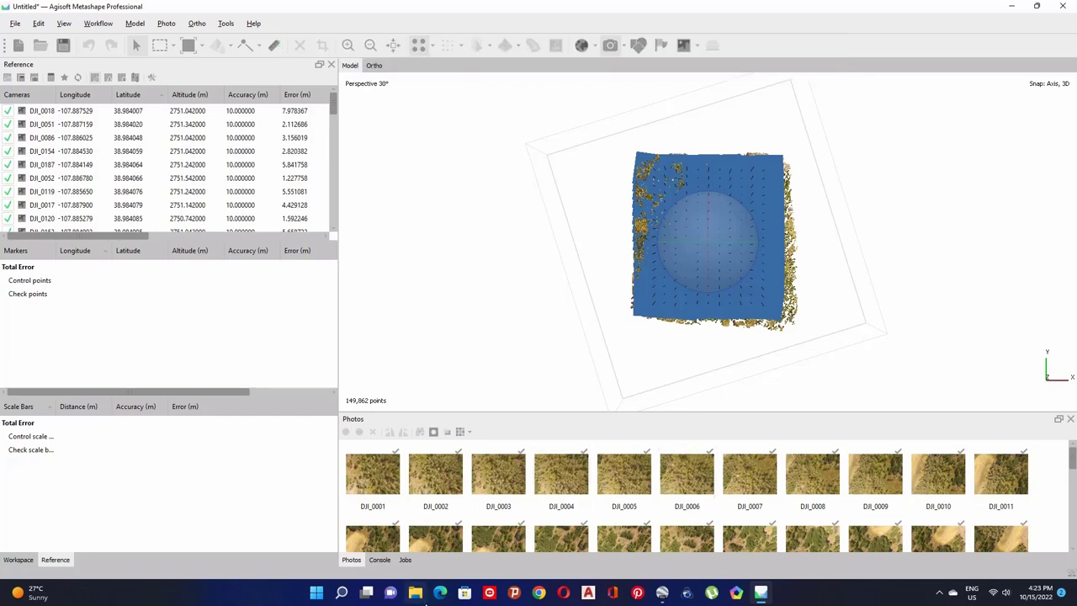
{"action": "left_click", "coordinate": [1014, 6]}
Step: Reopen the Drone Data folder and select the GCP_Station file
{"action": "double_click", "coordinate": [28, 358]}
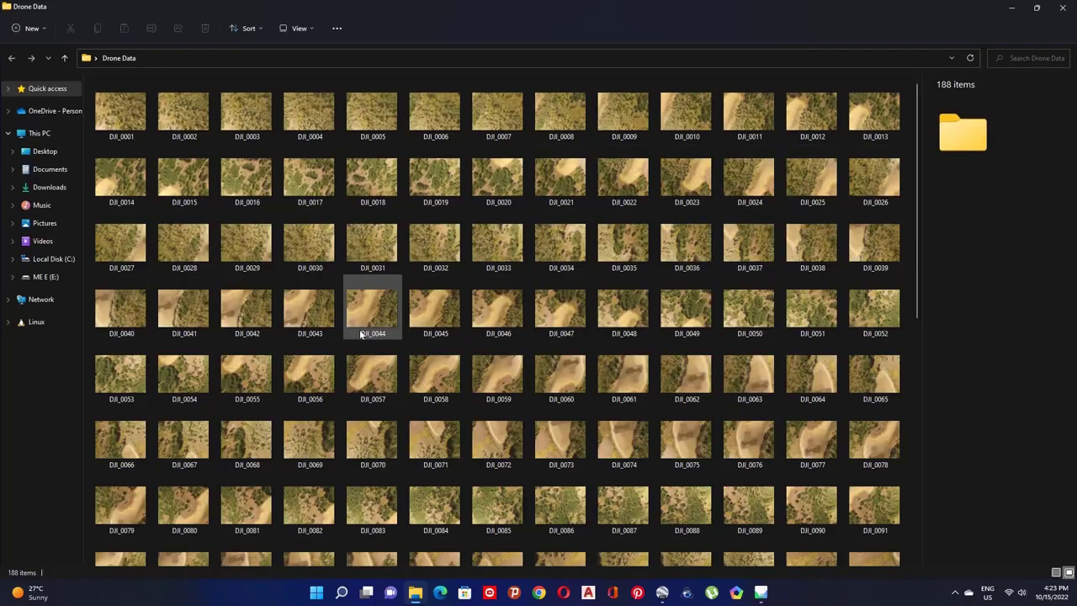
{"action": "scroll", "coordinate": [801, 345], "scroll_direction": "down", "scroll_amount": 10}
{"action": "left_click", "coordinate": [435, 532]}
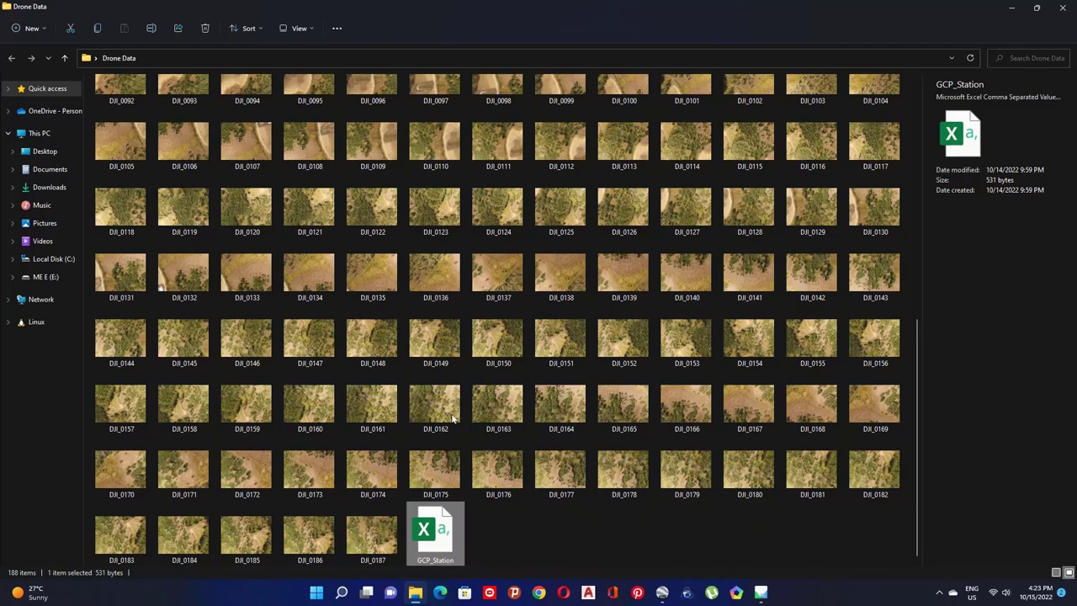
Step: Check the easting and northing columns B–C of GCP_Station in Excel, then return to Metashape
{"action": "double_click", "coordinate": [436, 532]}
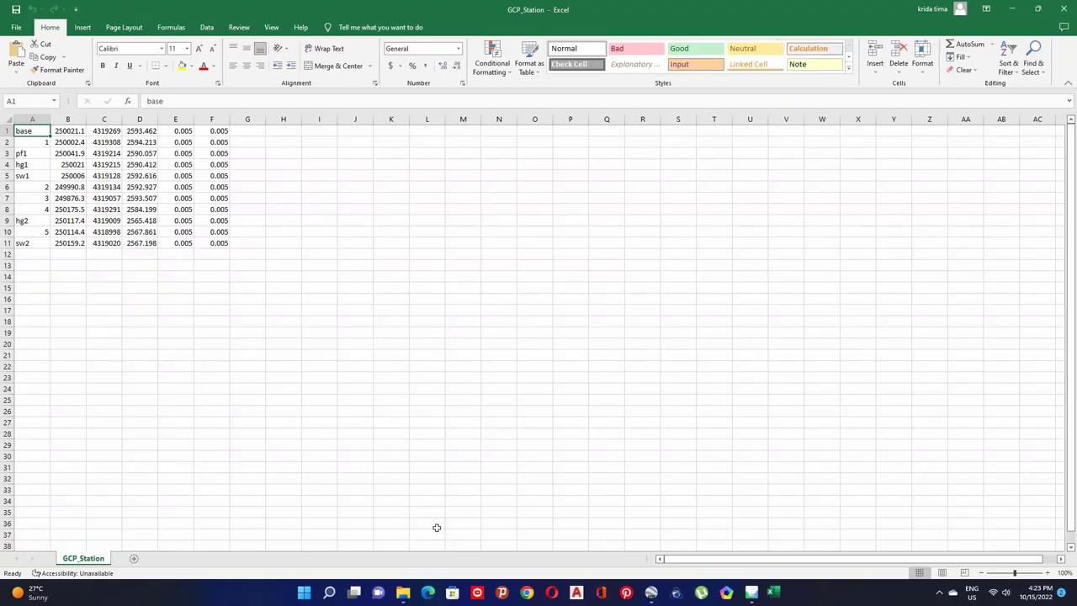
{"action": "left_click", "coordinate": [66, 119]}
{"action": "left_click_drag", "start_coordinate": [68, 120], "coordinate": [104, 119]}
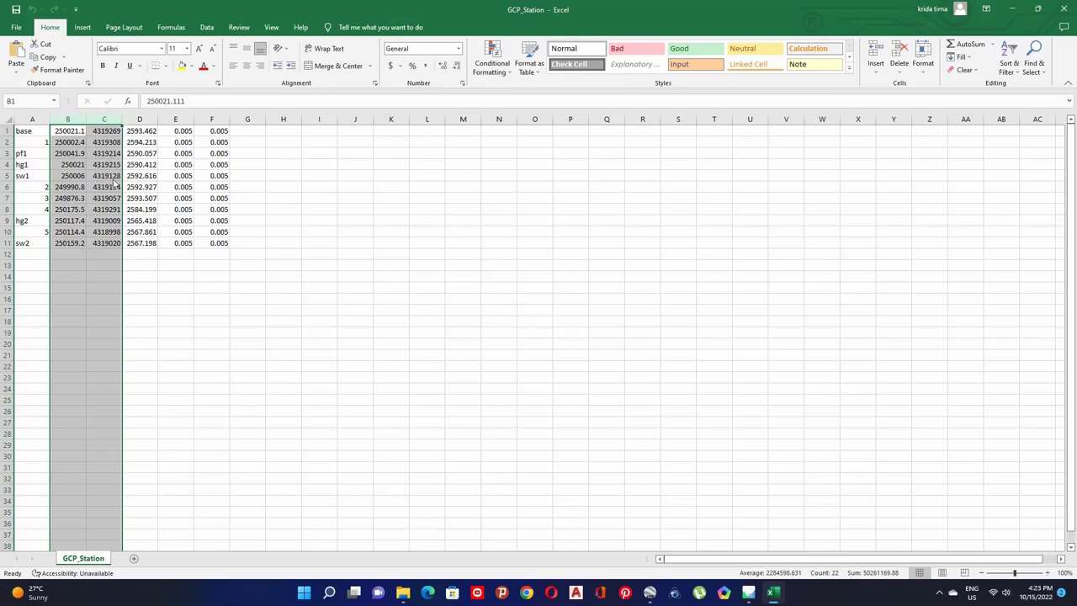
{"action": "left_click", "coordinate": [1012, 8]}
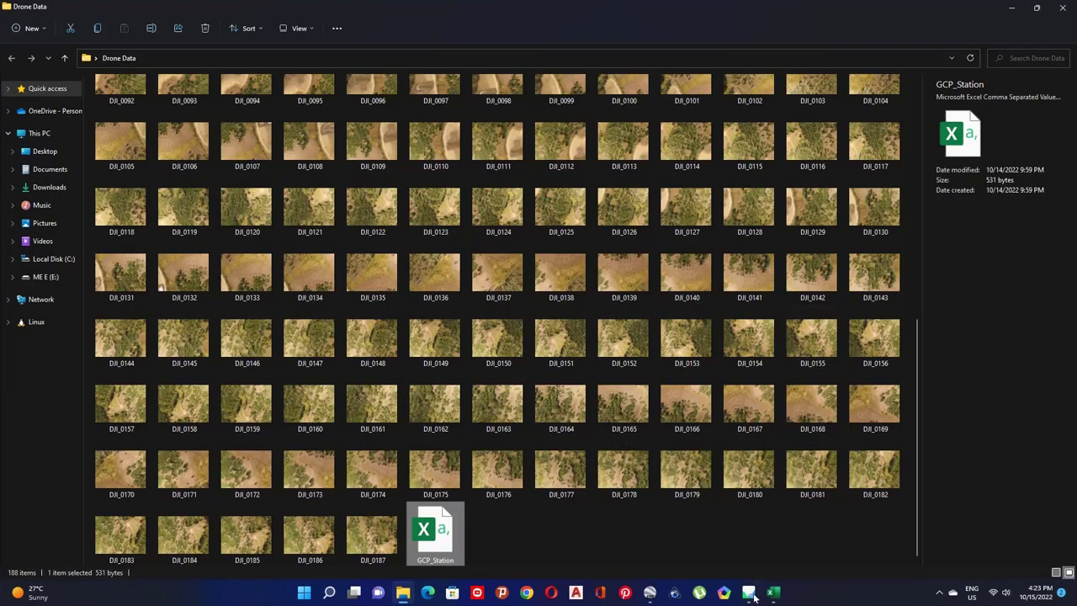
{"action": "left_click", "coordinate": [748, 592]}
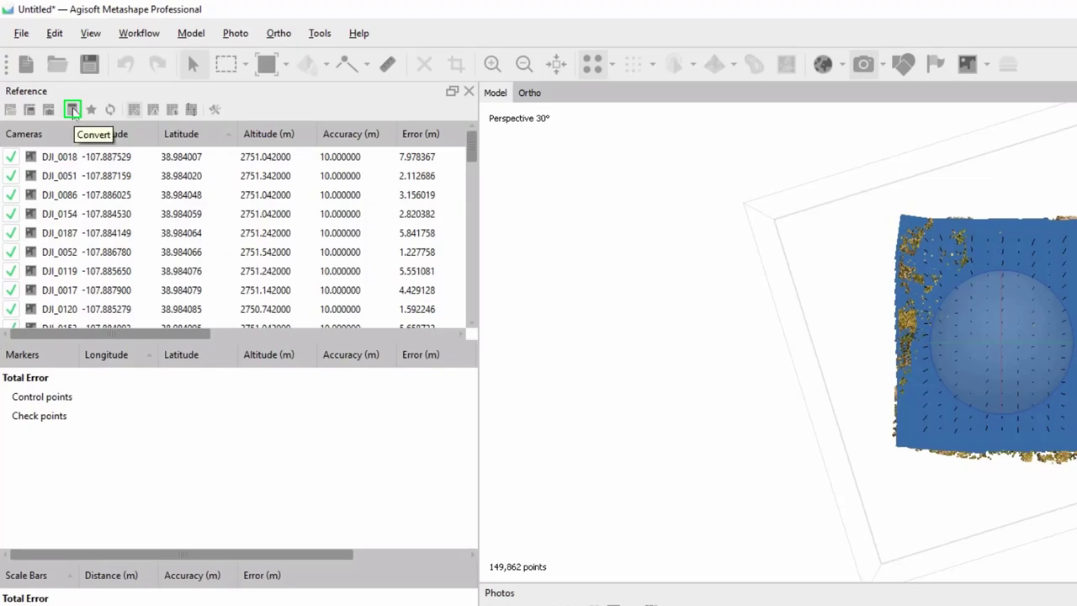
Step: Open Convert Reference's full coordinate system list and expand Projected Coordinate Systems
{"action": "left_click", "coordinate": [73, 111]}
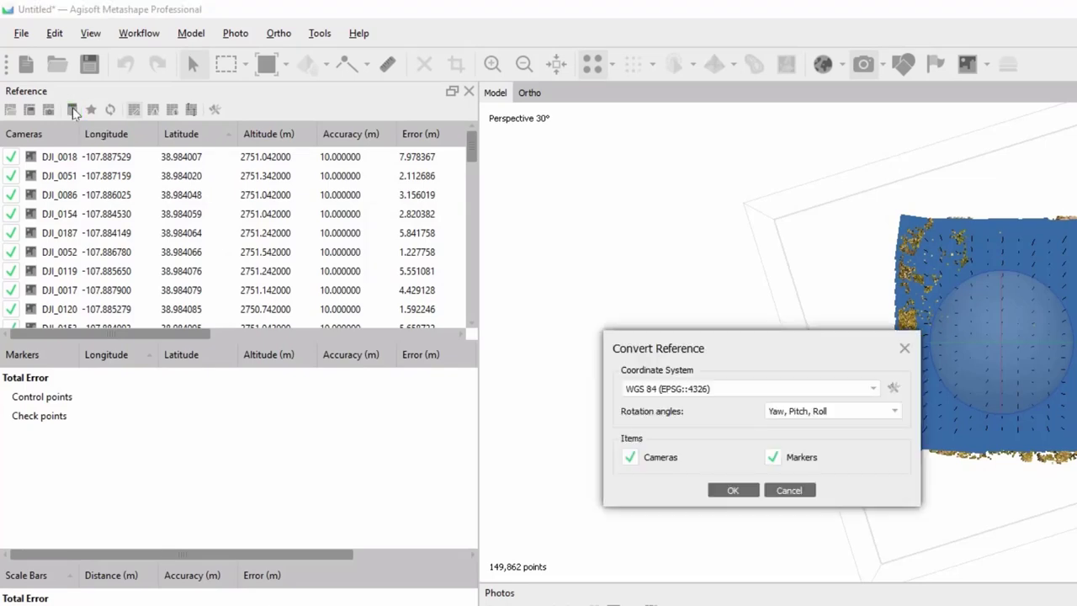
{"action": "left_click", "coordinate": [875, 388]}
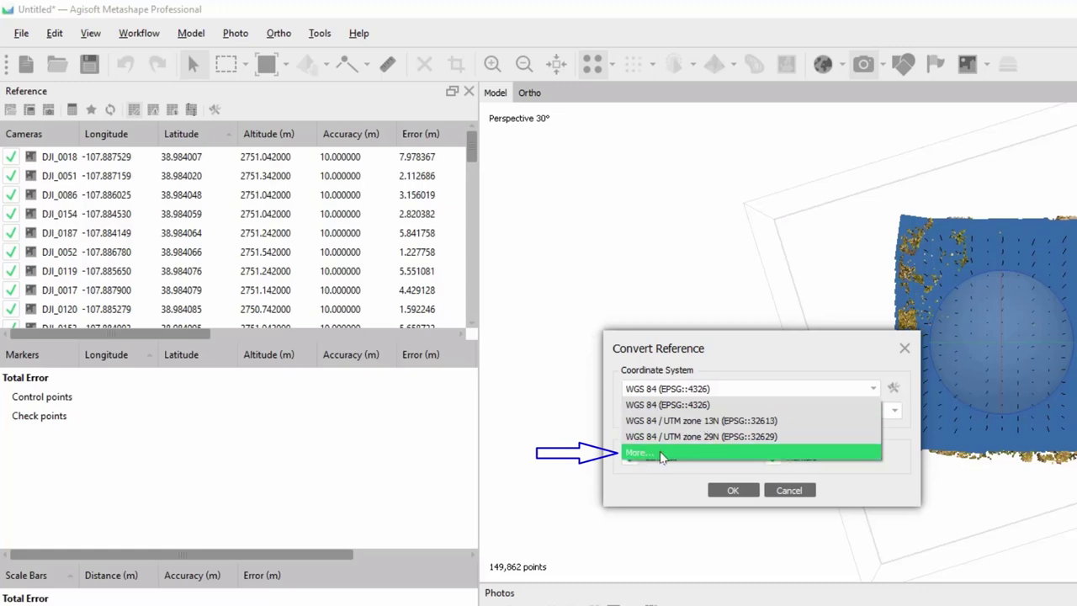
{"action": "left_click", "coordinate": [662, 454]}
{"action": "scroll", "coordinate": [661, 366], "scroll_direction": "up", "scroll_amount": 15}
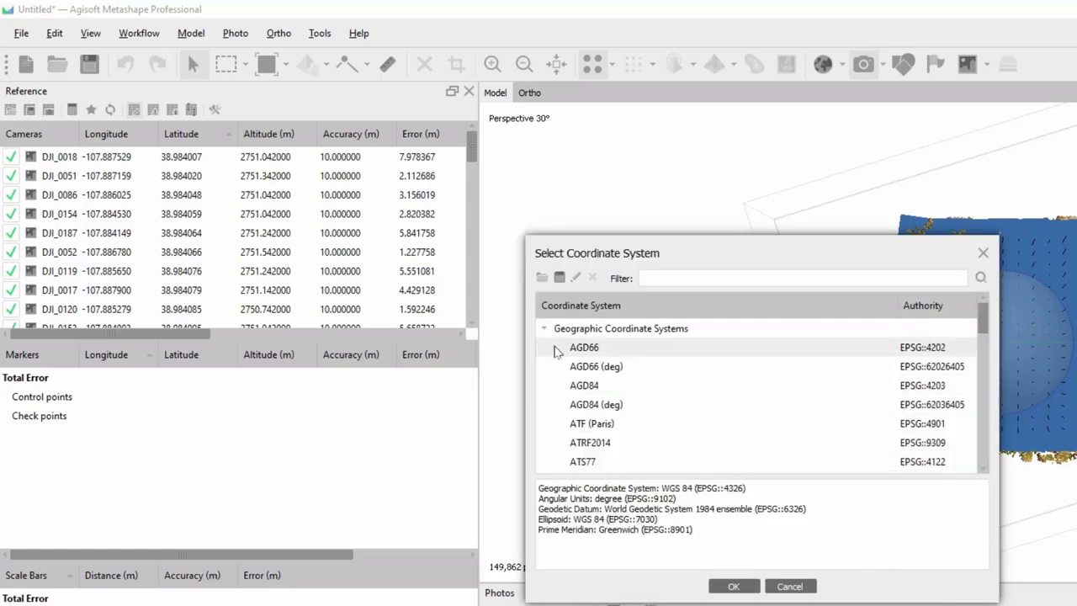
{"action": "left_click", "coordinate": [550, 331]}
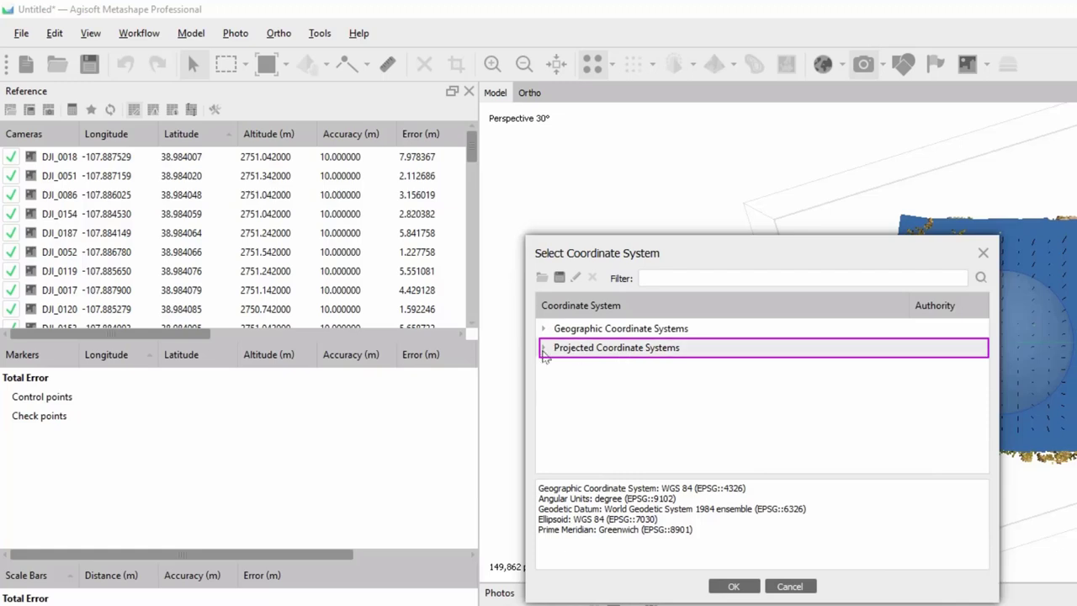
{"action": "left_click", "coordinate": [543, 349]}
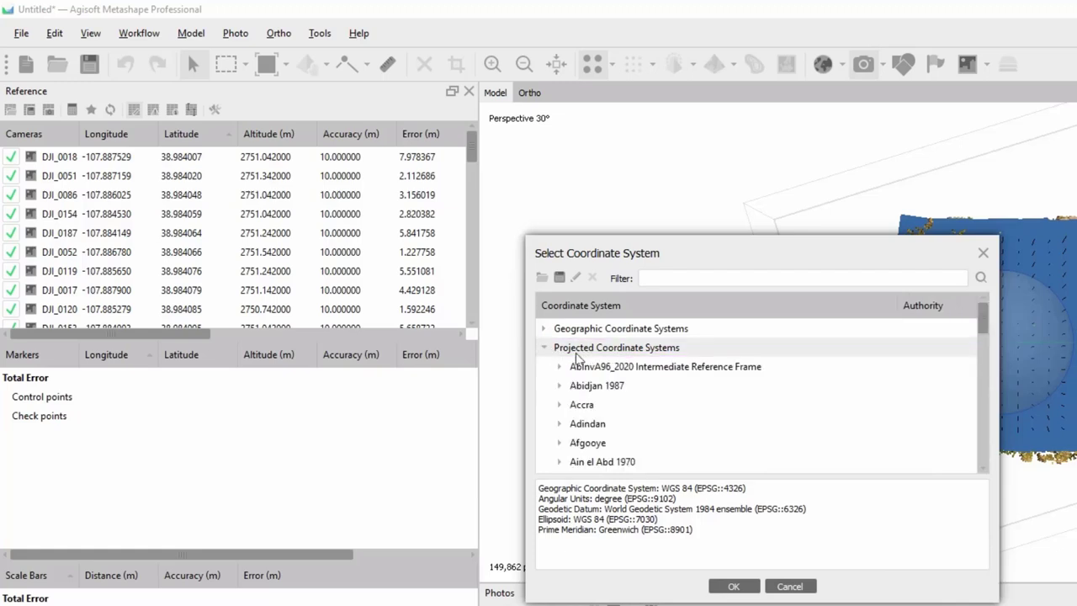
Step: Select WGS 84 / UTM zone 13N (EPSG::32613) as the target coordinate system
{"action": "scroll", "coordinate": [674, 402], "scroll_direction": "down", "scroll_amount": 8}
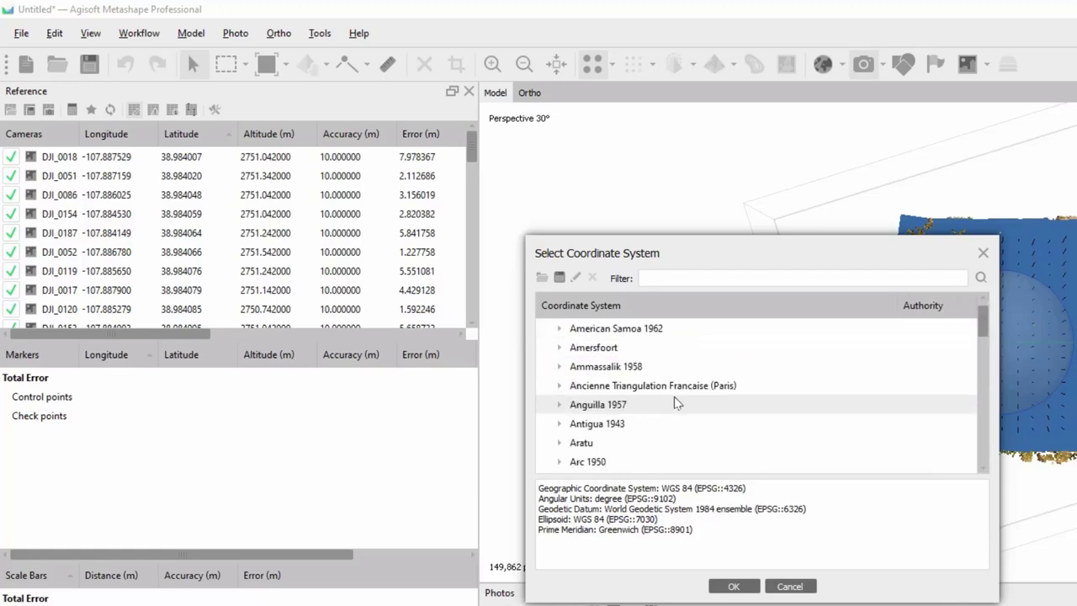
{"action": "scroll", "coordinate": [674, 402], "scroll_direction": "down", "scroll_amount": 10}
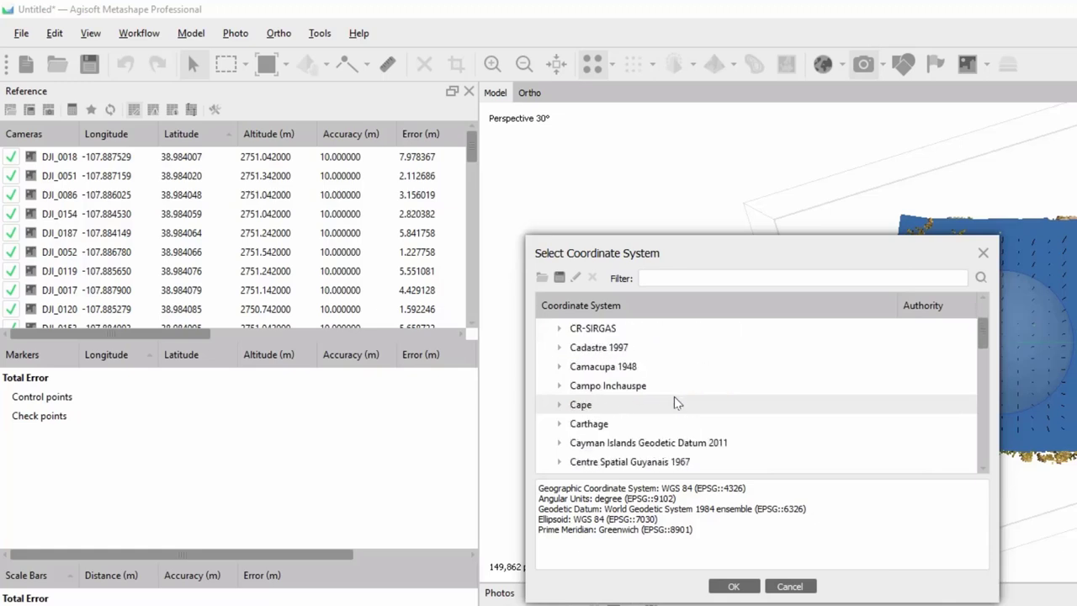
{"action": "scroll", "coordinate": [678, 402], "scroll_direction": "down", "scroll_amount": 10}
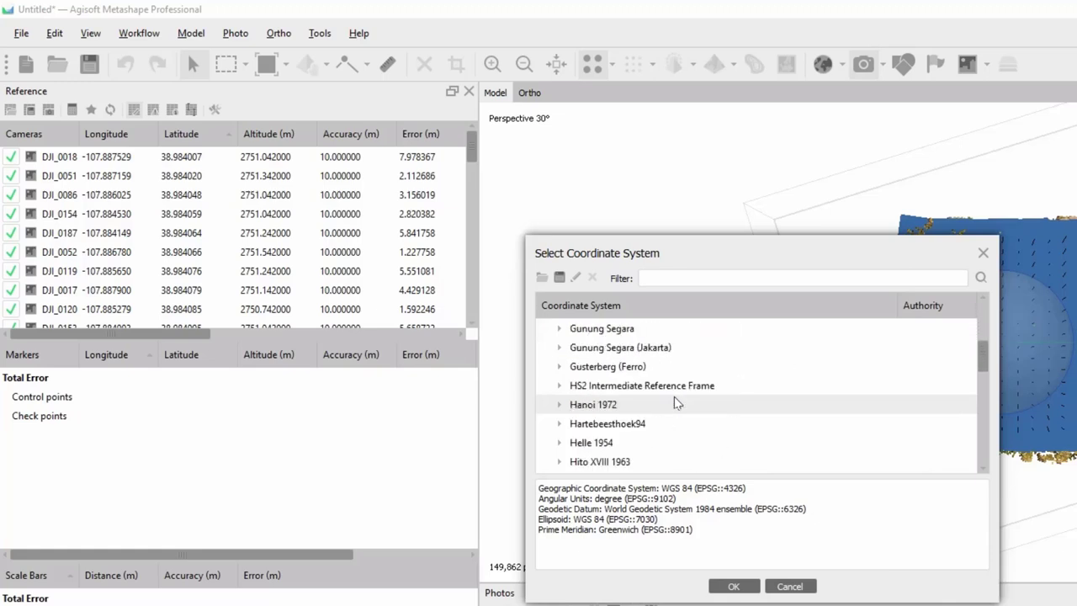
{"action": "scroll", "coordinate": [677, 404], "scroll_direction": "down", "scroll_amount": 10}
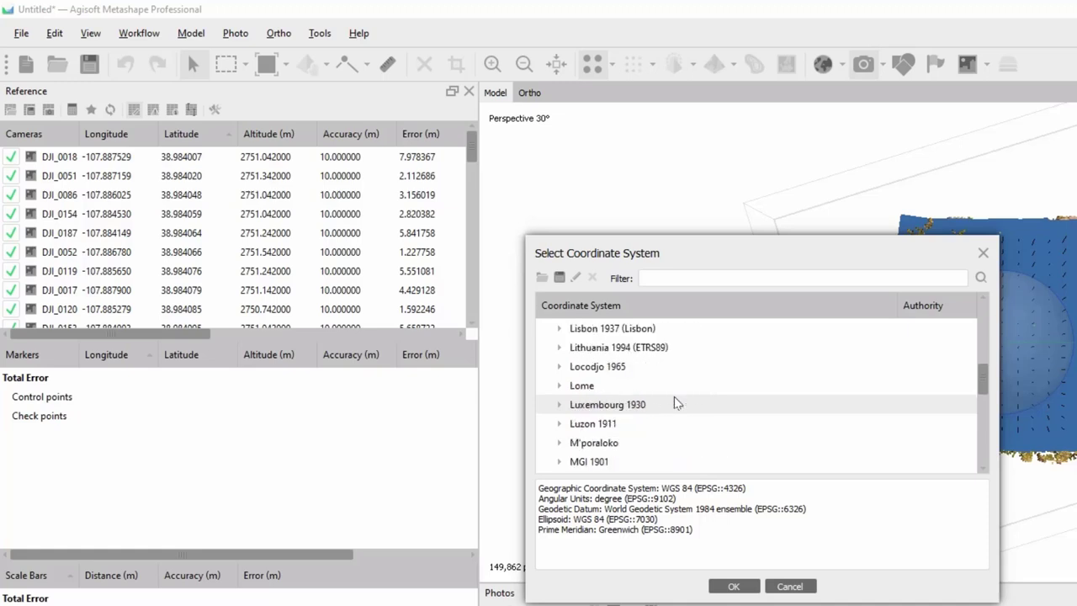
{"action": "scroll", "coordinate": [678, 403], "scroll_direction": "down", "scroll_amount": 3}
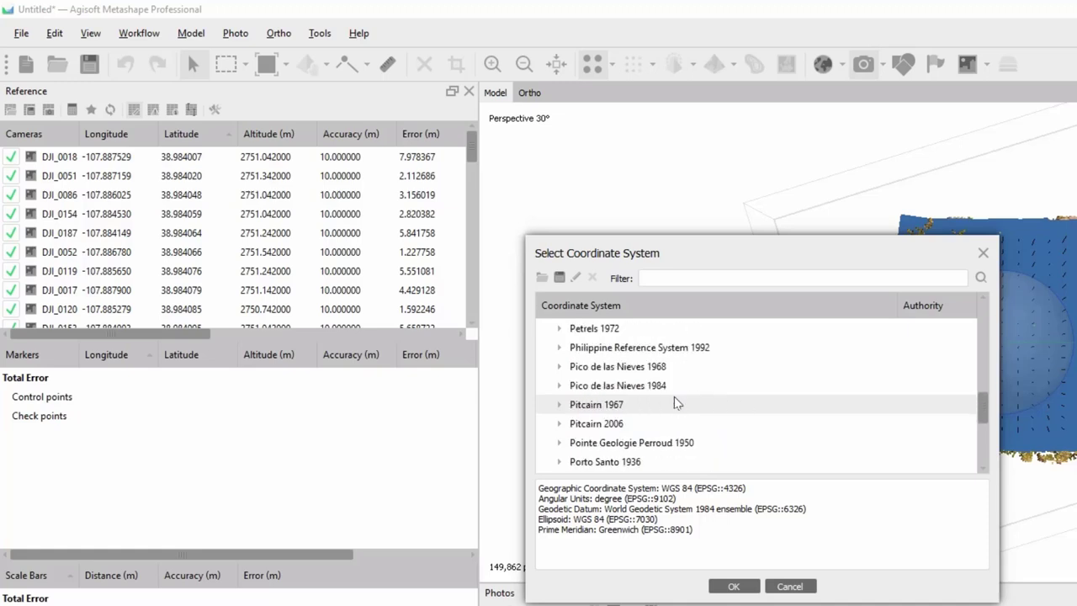
{"action": "scroll", "coordinate": [677, 402], "scroll_direction": "down", "scroll_amount": 10}
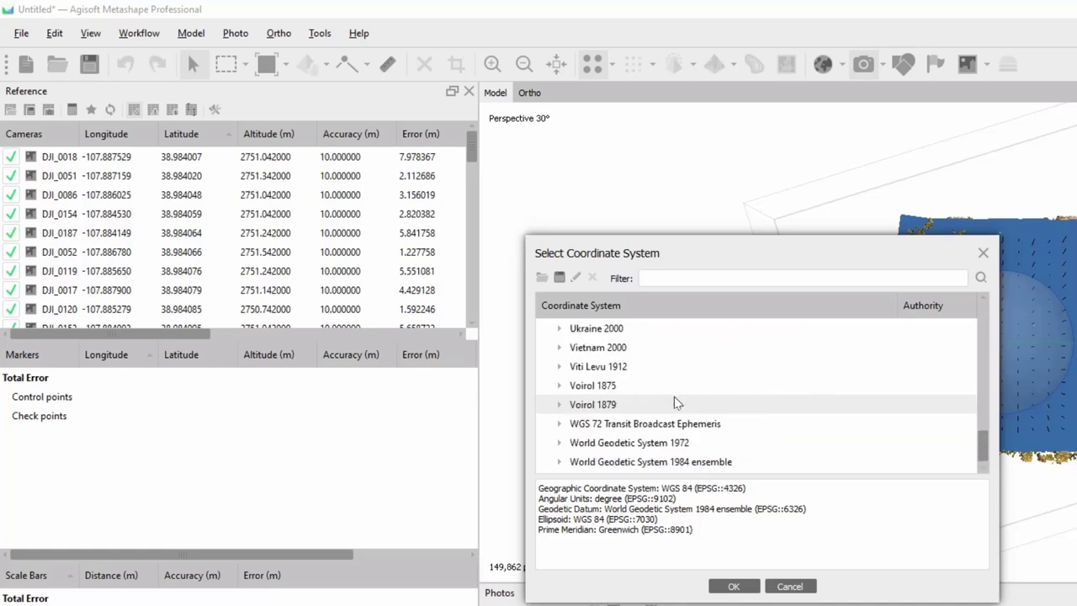
{"action": "scroll", "coordinate": [677, 402], "scroll_direction": "down", "scroll_amount": 8}
{"action": "scroll", "coordinate": [665, 378], "scroll_direction": "down", "scroll_amount": 1}
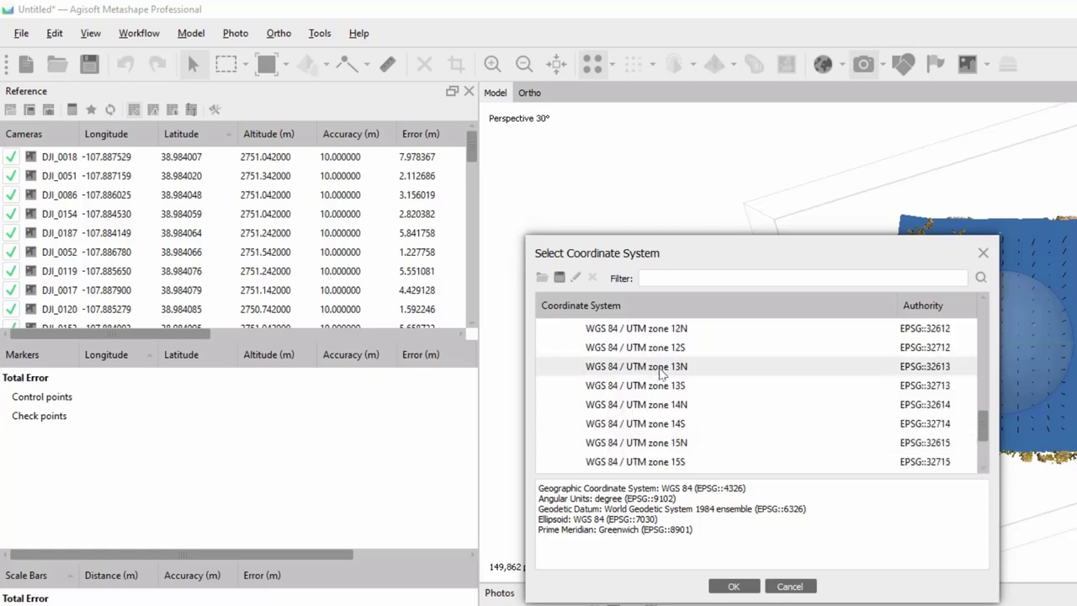
{"action": "left_click", "coordinate": [661, 370]}
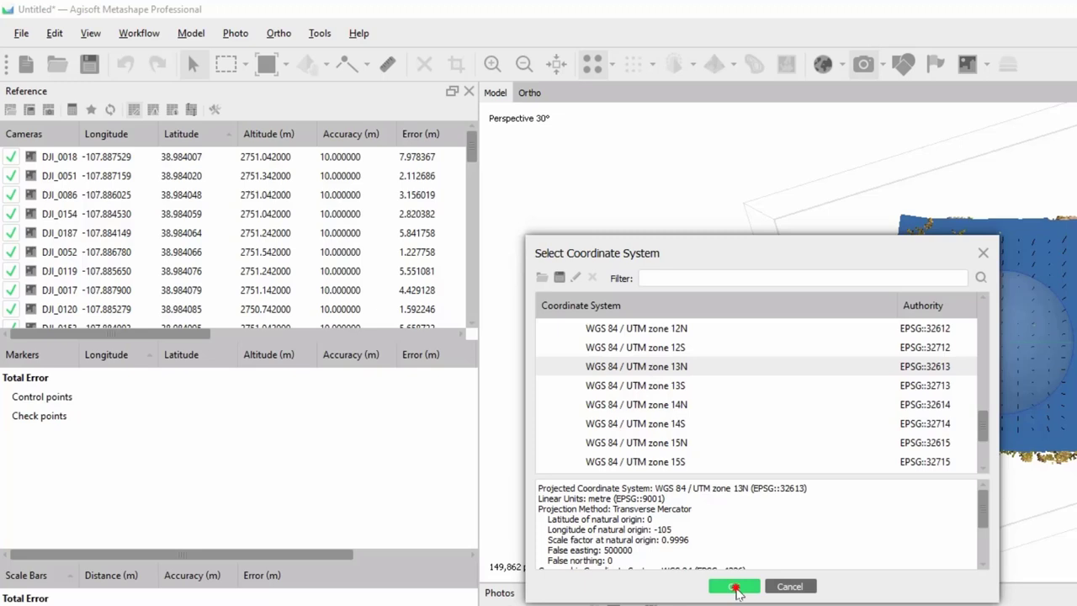
{"action": "left_click", "coordinate": [735, 587]}
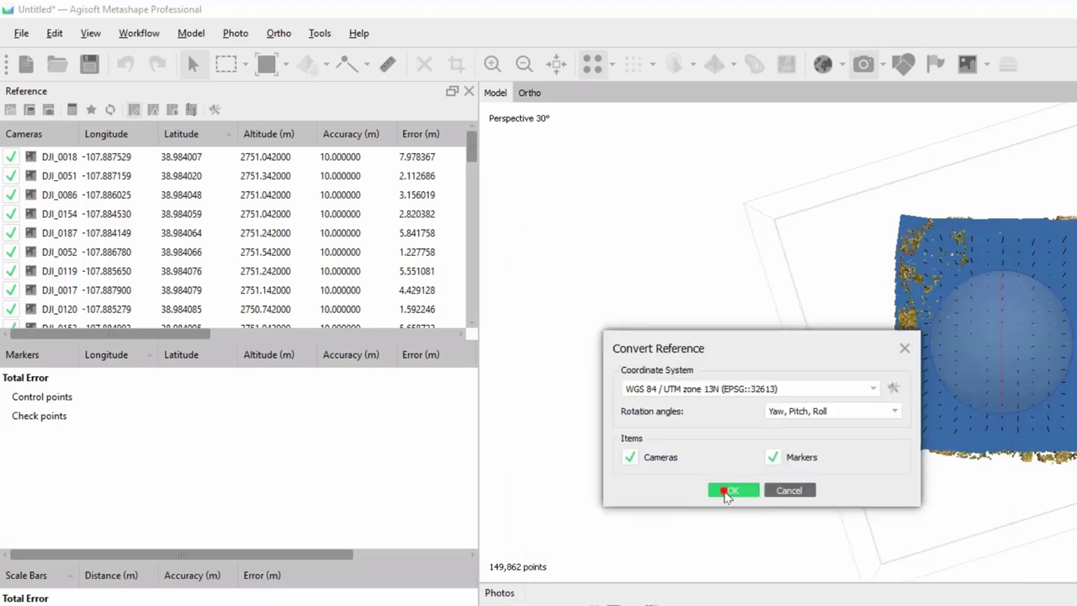
Step: Convert camera coordinates to UTM zone 13N, then pick Drone Data's GCP_Station for reference import
{"action": "left_click", "coordinate": [729, 495]}
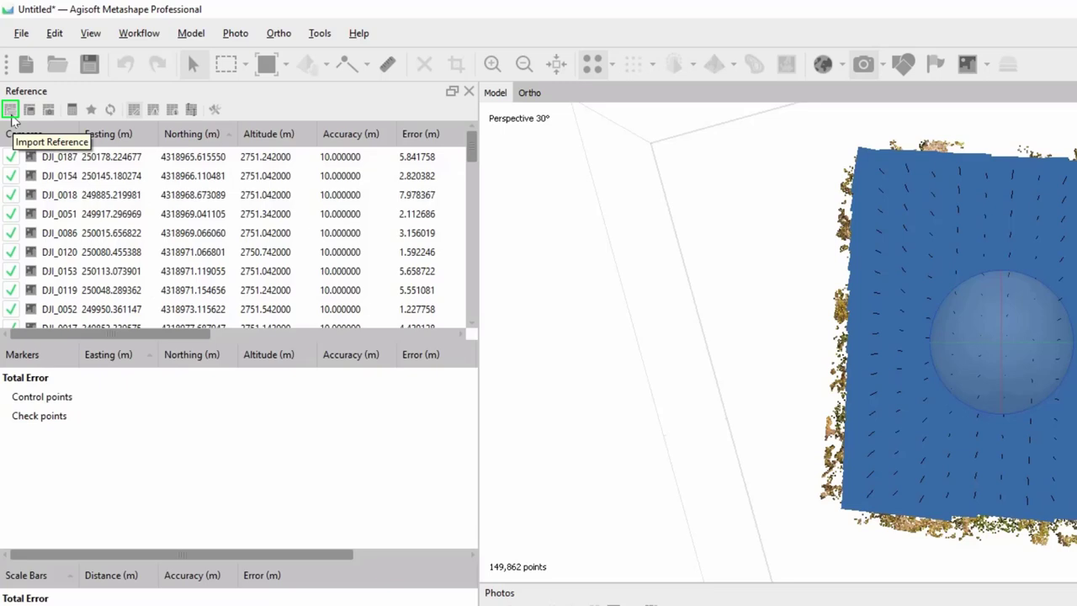
{"action": "left_click", "coordinate": [11, 110]}
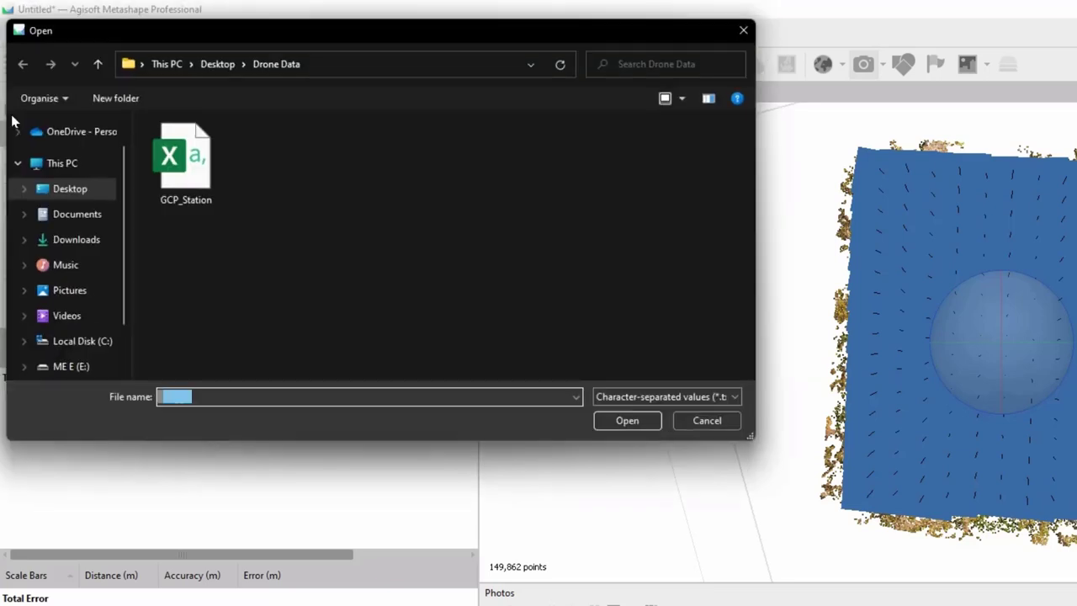
{"action": "left_click", "coordinate": [229, 67]}
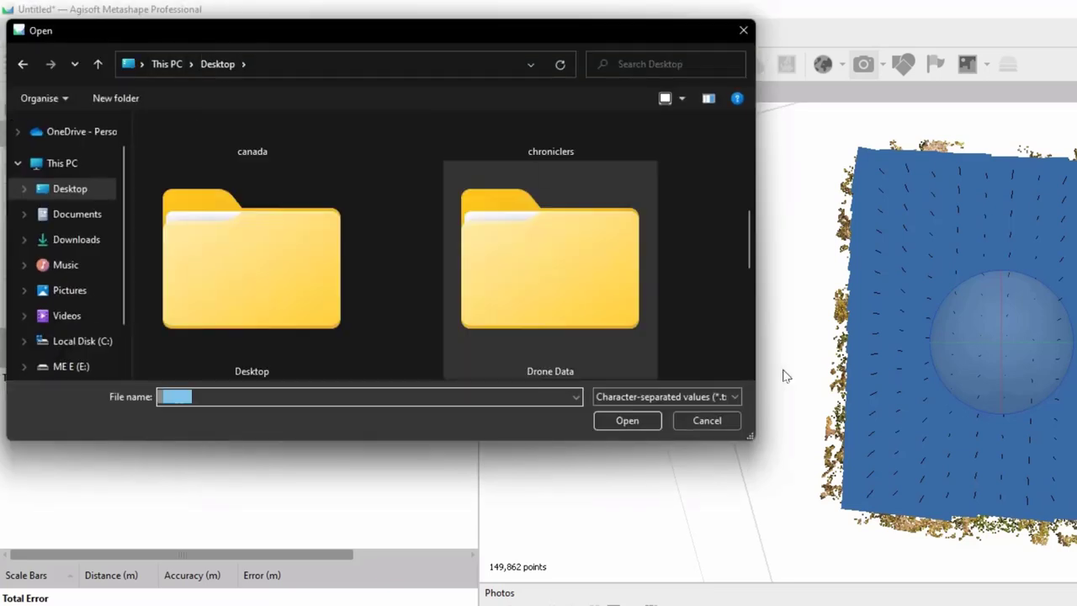
{"action": "left_click", "coordinate": [308, 271]}
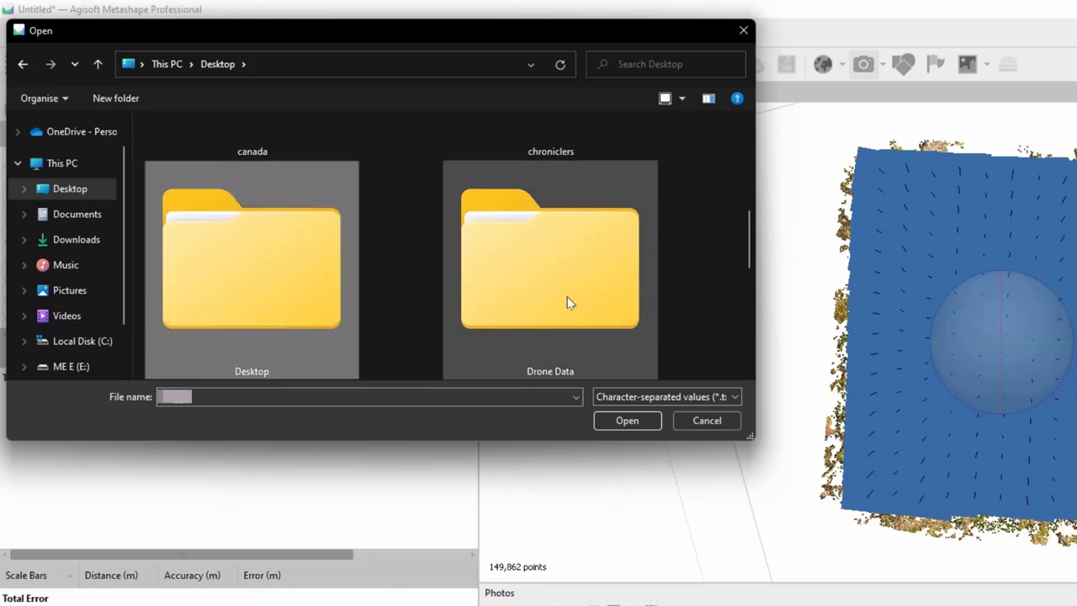
{"action": "double_click", "coordinate": [589, 289]}
{"action": "left_click", "coordinate": [191, 172]}
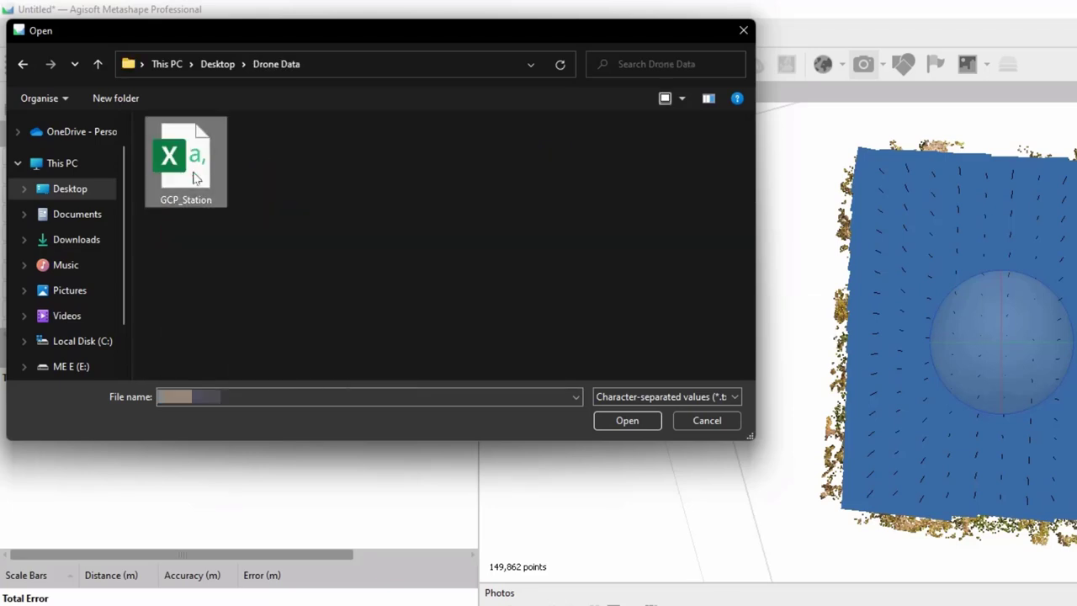
{"action": "left_click", "coordinate": [673, 396]}
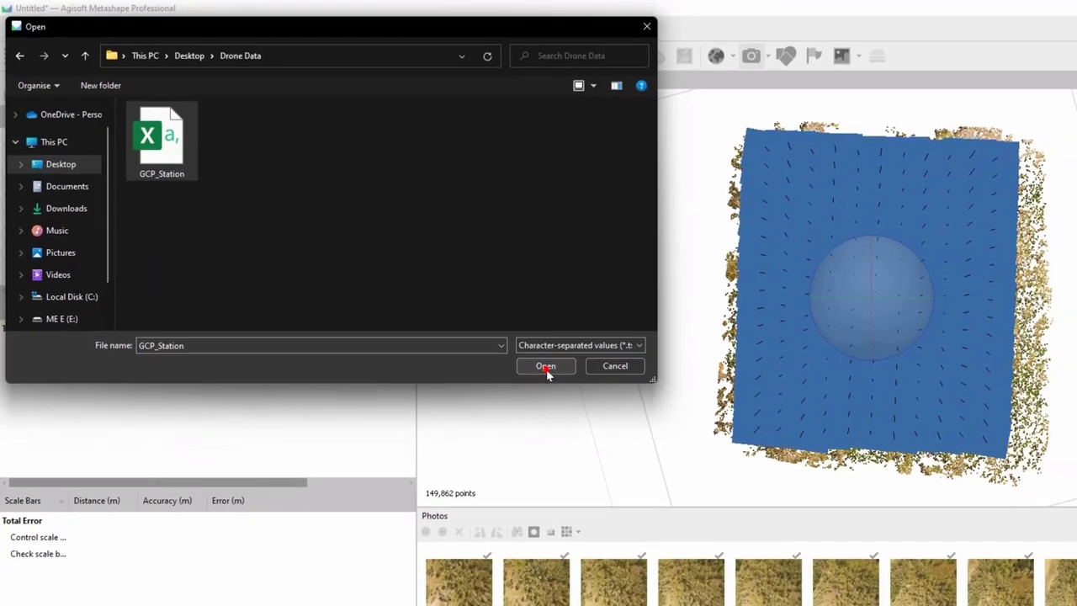
Step: Import GCP_Station.csv as comma-delimited WGS 84 / UTM zone 13N with Label/Easting/Northing/Altitude in columns 1–4
{"action": "left_click", "coordinate": [637, 422]}
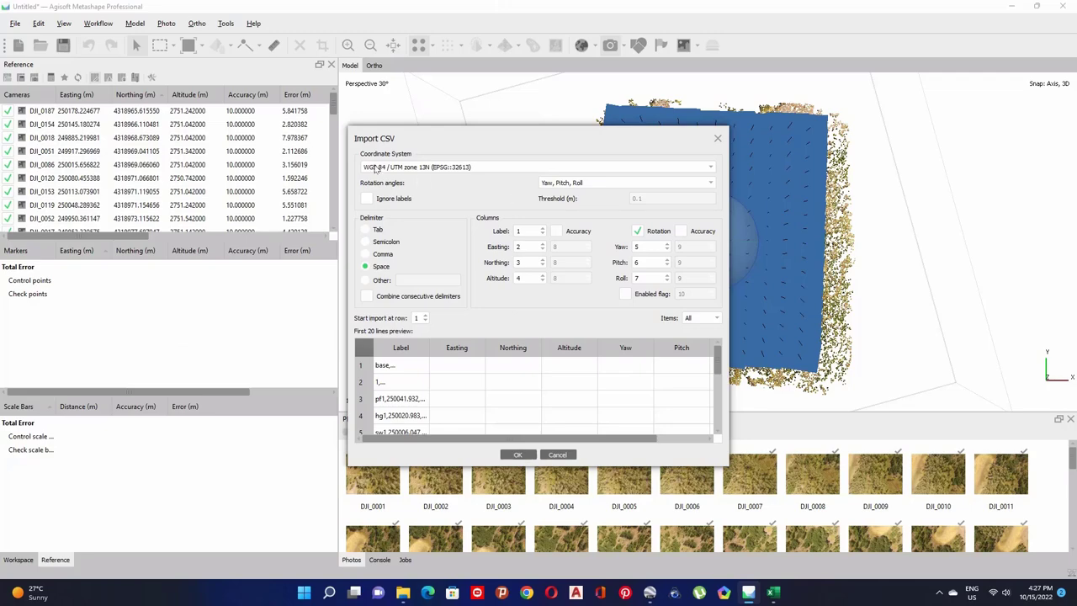
{"action": "left_click", "coordinate": [674, 168]}
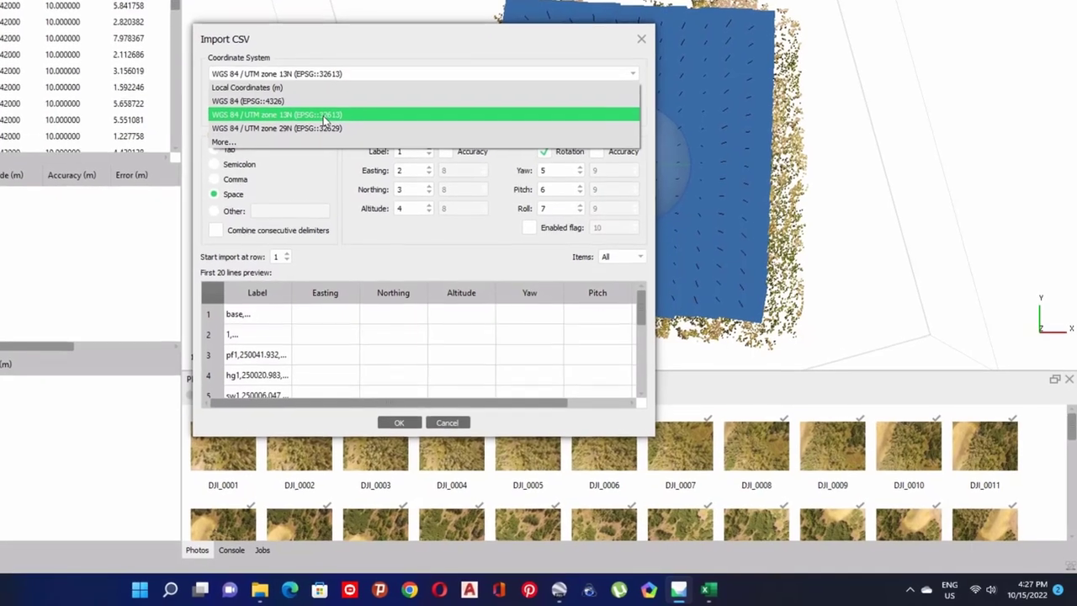
{"action": "left_click", "coordinate": [382, 153]}
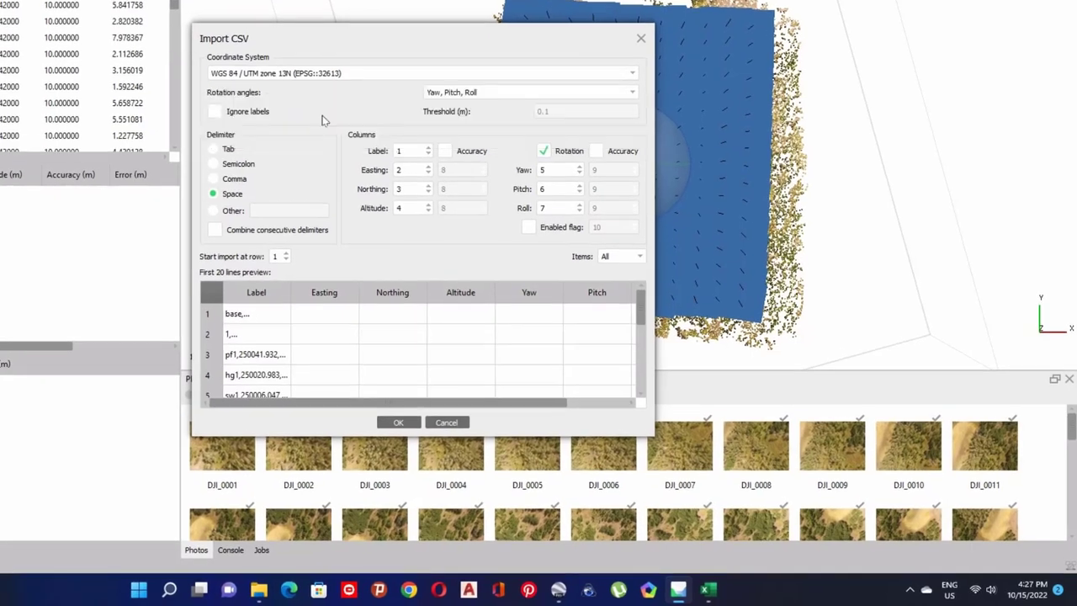
{"action": "left_click", "coordinate": [213, 179]}
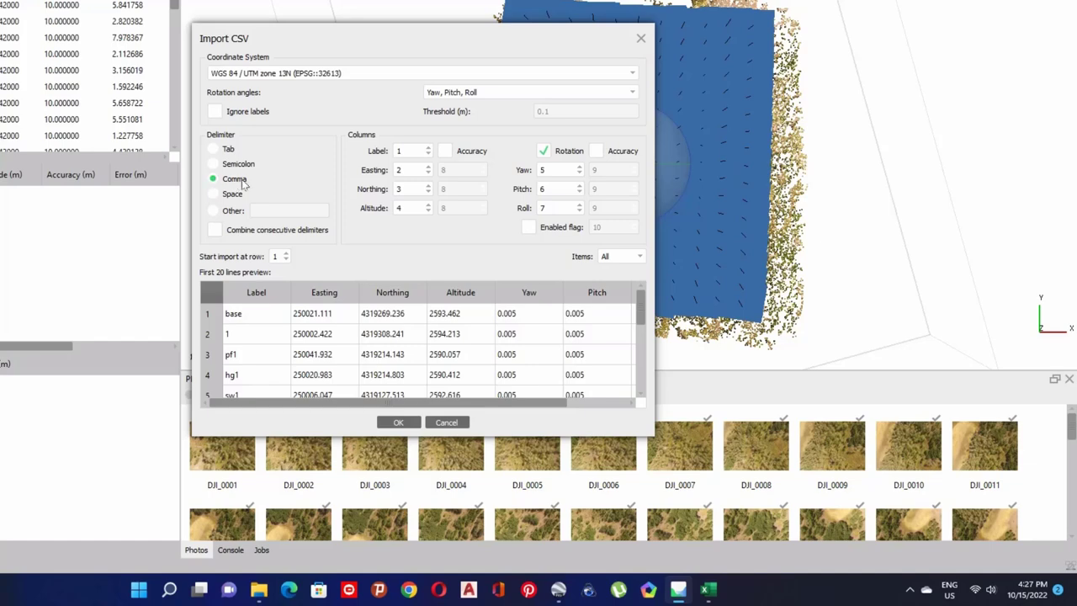
{"action": "left_click", "coordinate": [216, 164]}
{"action": "left_click", "coordinate": [214, 180]}
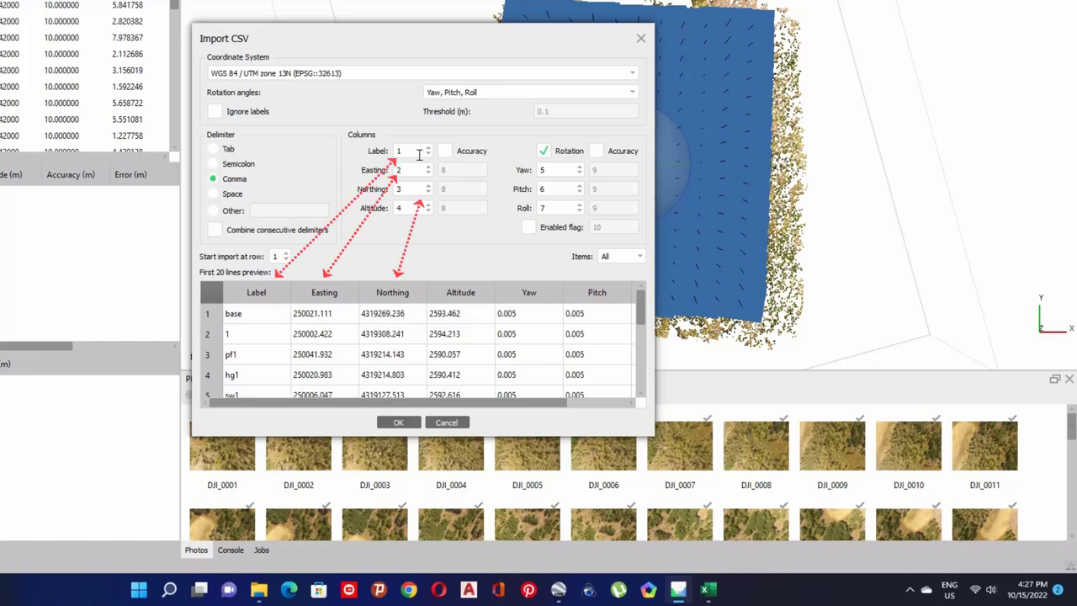
{"action": "left_click", "coordinate": [412, 188]}
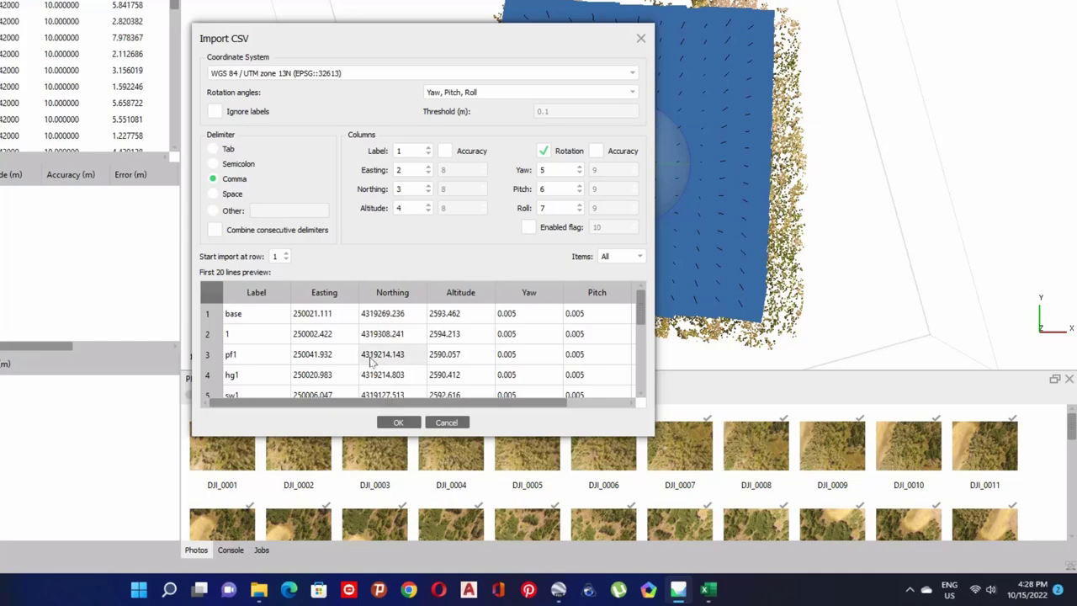
{"action": "left_click", "coordinate": [401, 423]}
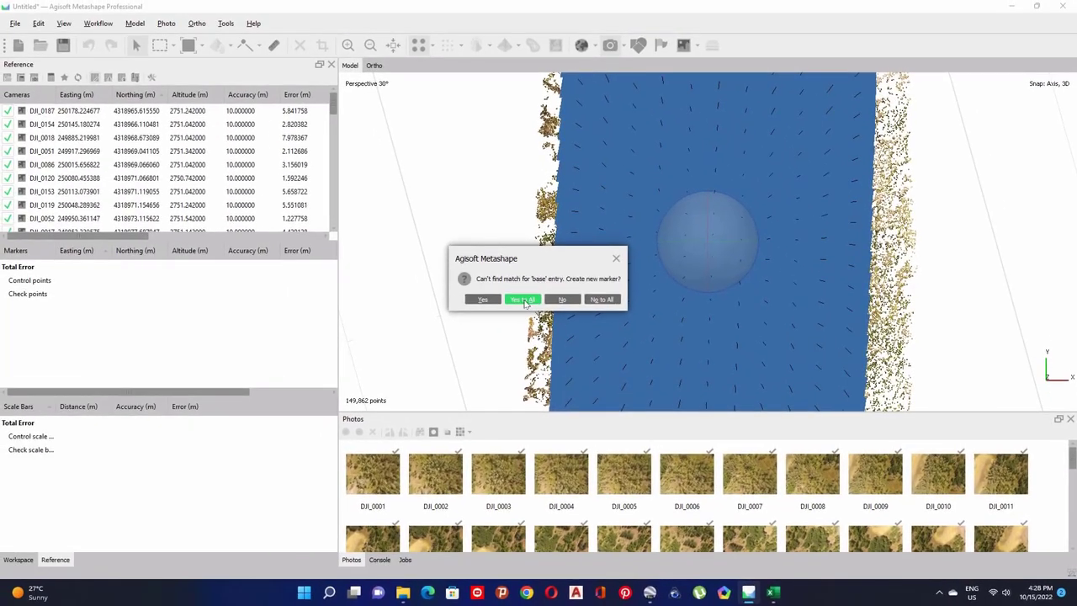
Step: Accept Yes to All so markers 3, 2, 1, sw1, hg1, base and the rest are created
{"action": "left_click", "coordinate": [523, 300]}
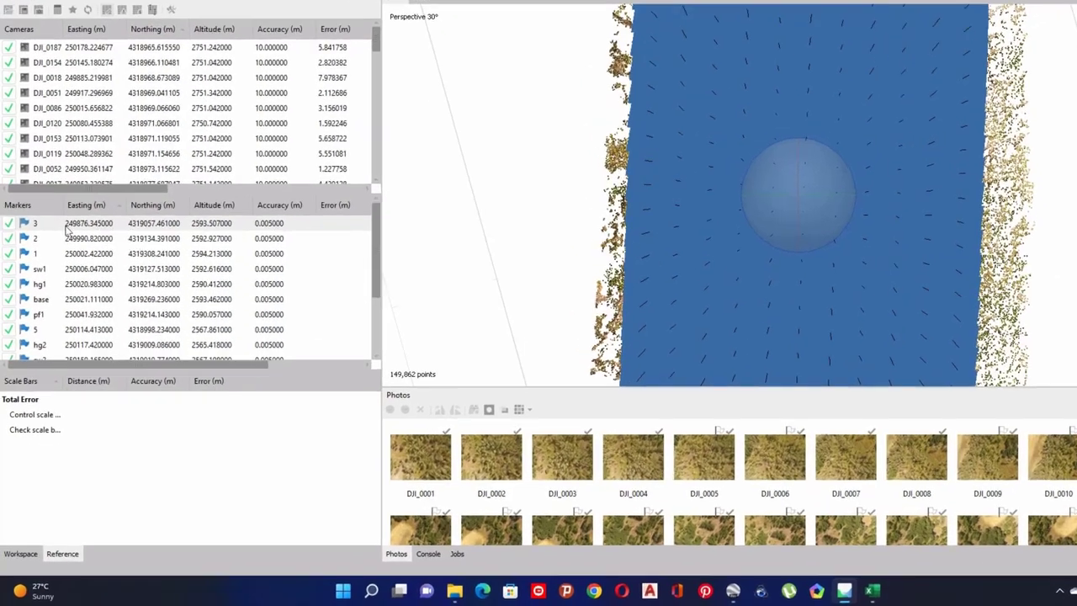
Step: Filter the Photos pane to images containing marker 3 and enlarge it to three thumbnail rows
{"action": "right_click", "coordinate": [59, 271]}
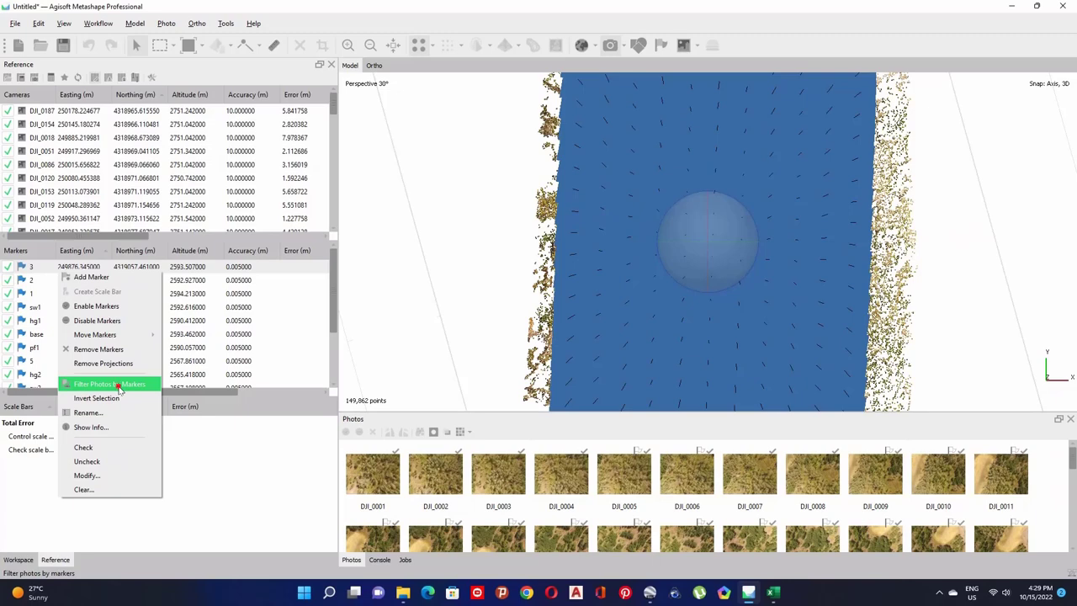
{"action": "left_click", "coordinate": [119, 386]}
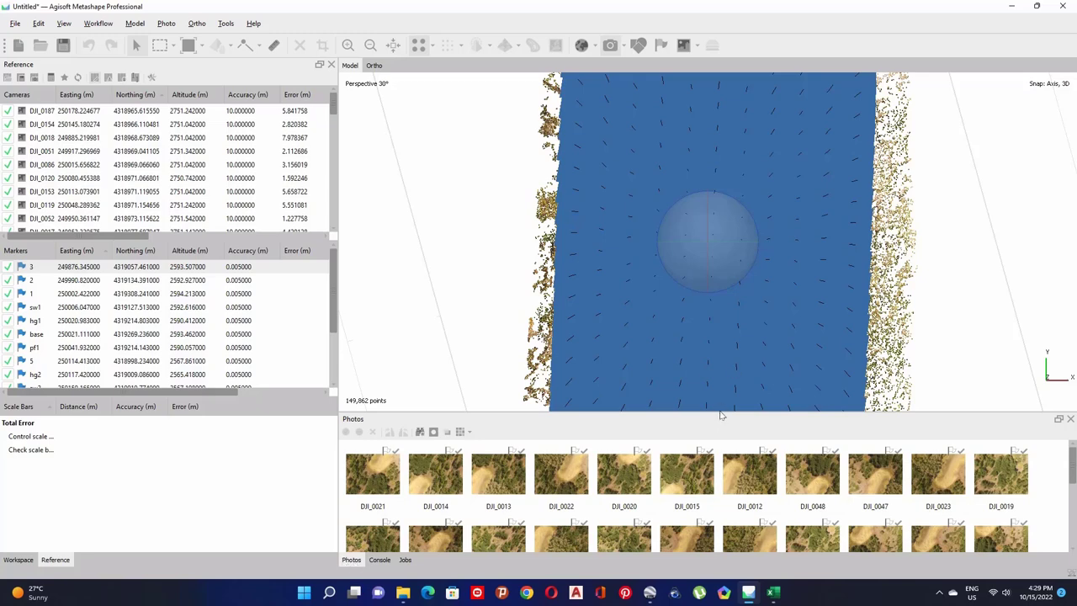
{"action": "left_click_drag", "start_coordinate": [718, 412], "coordinate": [716, 300]}
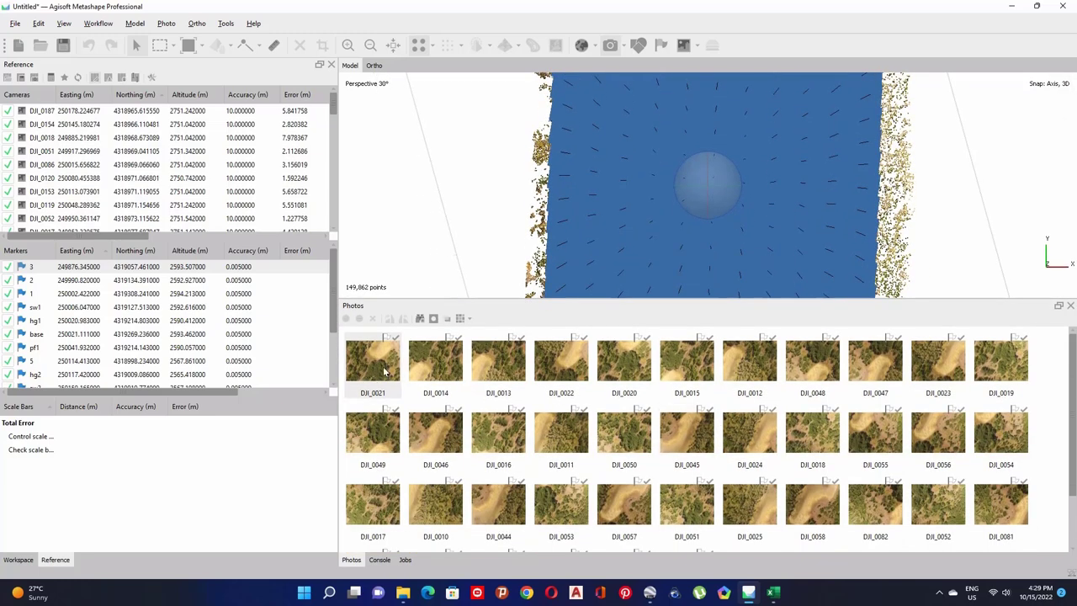
Step: Drag marker 3 onto the white target centre in photos DJI_0021, DJI_0014 and DJI_0013
{"action": "double_click", "coordinate": [373, 361]}
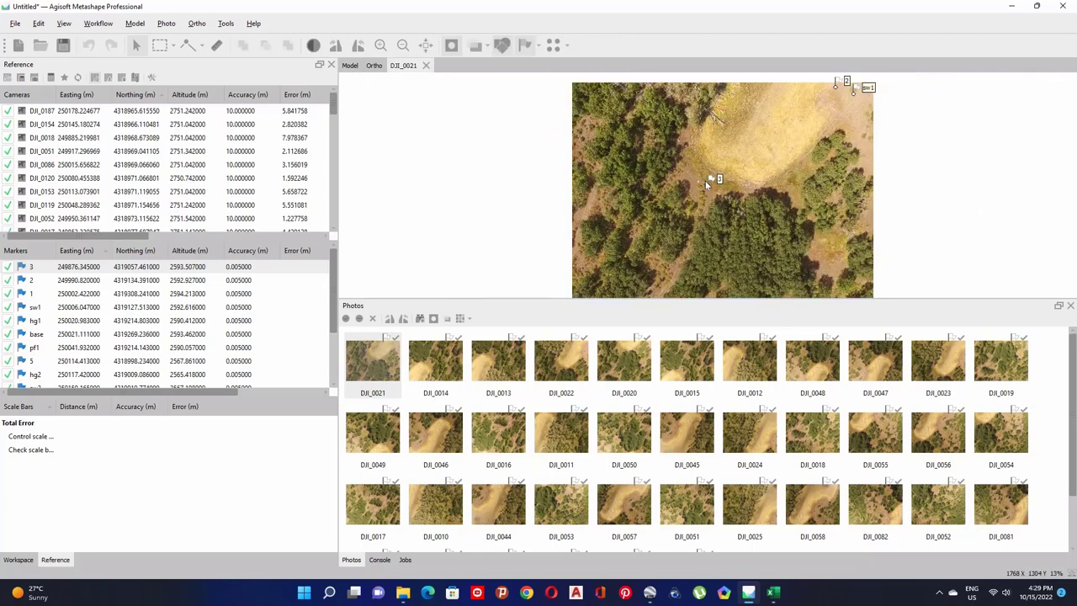
{"action": "scroll", "coordinate": [705, 180], "scroll_direction": "up", "scroll_amount": 10}
{"action": "scroll", "coordinate": [693, 183], "scroll_direction": "up", "scroll_amount": 1}
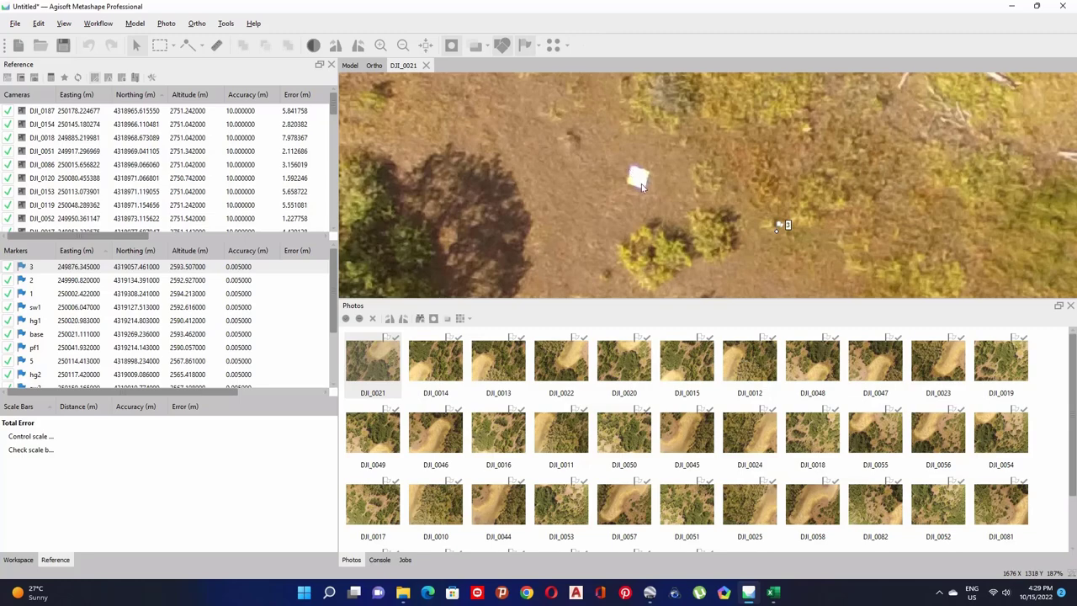
{"action": "scroll", "coordinate": [640, 173], "scroll_direction": "up", "scroll_amount": 2}
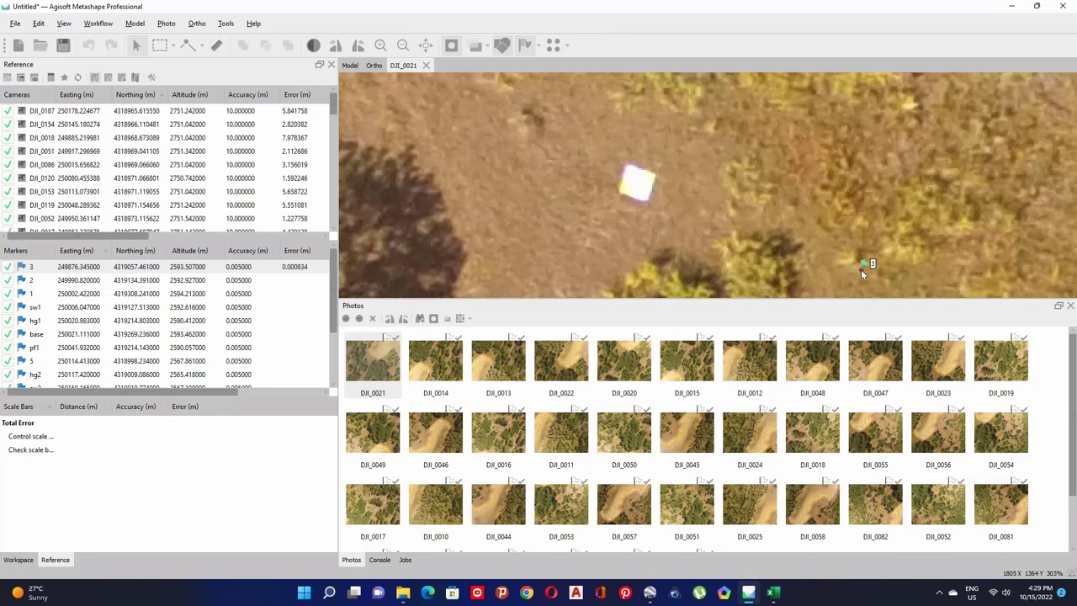
{"action": "mouse_move", "coordinate": [861, 269]}
{"action": "left_mouse_down"}
{"action": "mouse_move", "coordinate": [680, 213]}
{"action": "mouse_move", "coordinate": [637, 182]}
{"action": "left_mouse_up"}
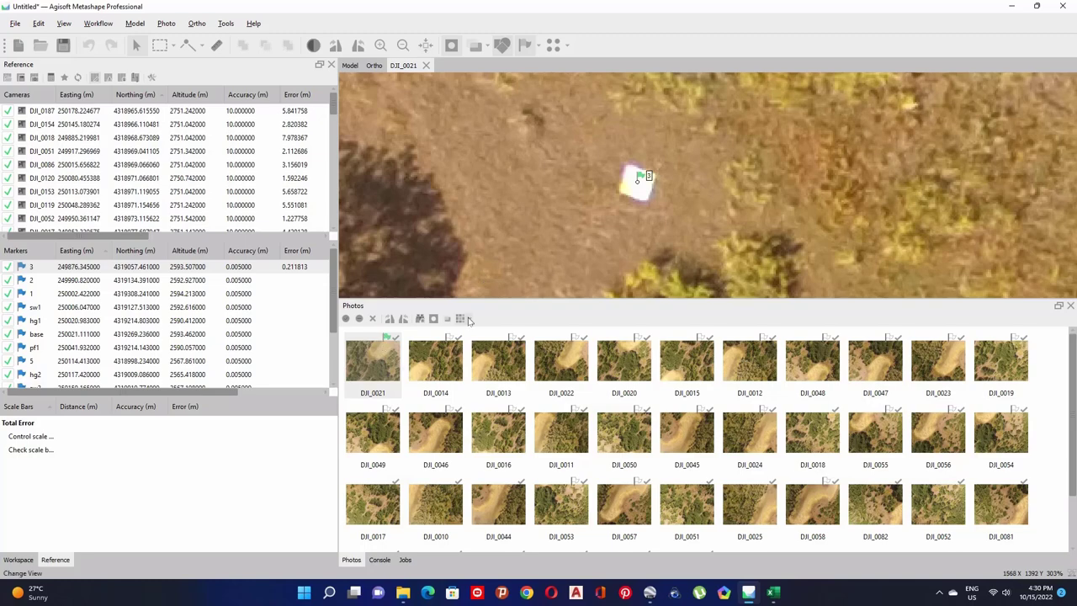
{"action": "double_click", "coordinate": [450, 366]}
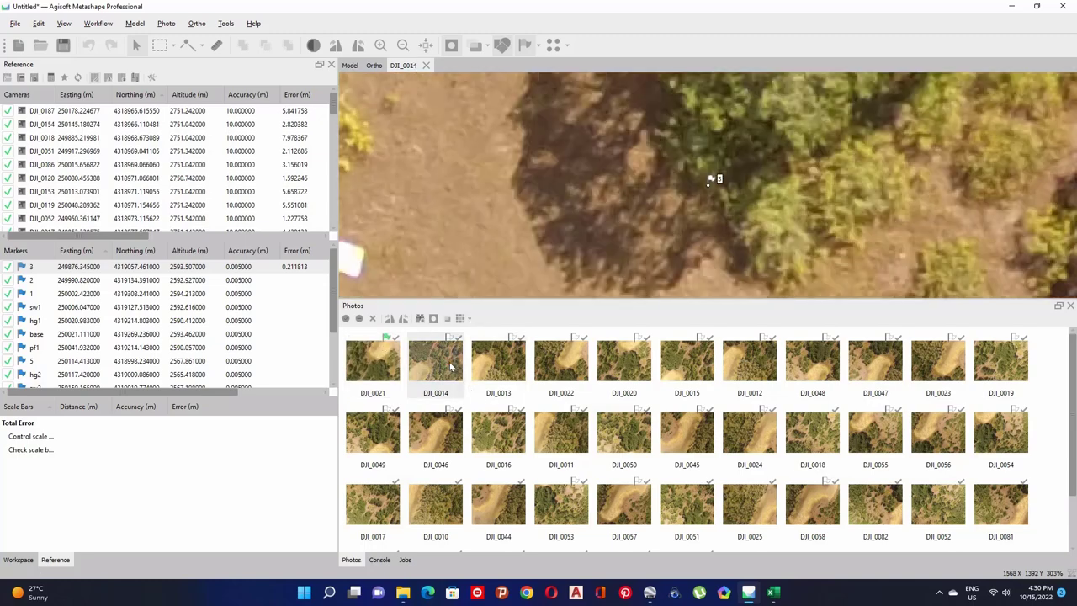
{"action": "scroll", "coordinate": [676, 190], "scroll_direction": "down", "scroll_amount": 4}
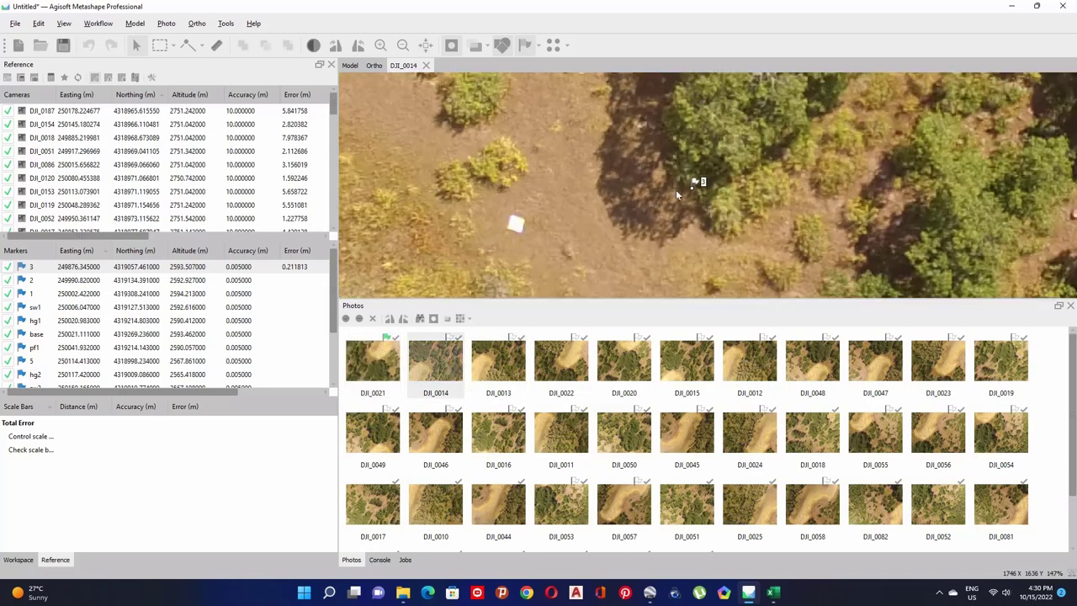
{"action": "mouse_move", "coordinate": [691, 185]}
{"action": "left_mouse_down"}
{"action": "mouse_move", "coordinate": [505, 228]}
{"action": "mouse_move", "coordinate": [515, 224]}
{"action": "left_mouse_up"}
{"action": "double_click", "coordinate": [503, 363]}
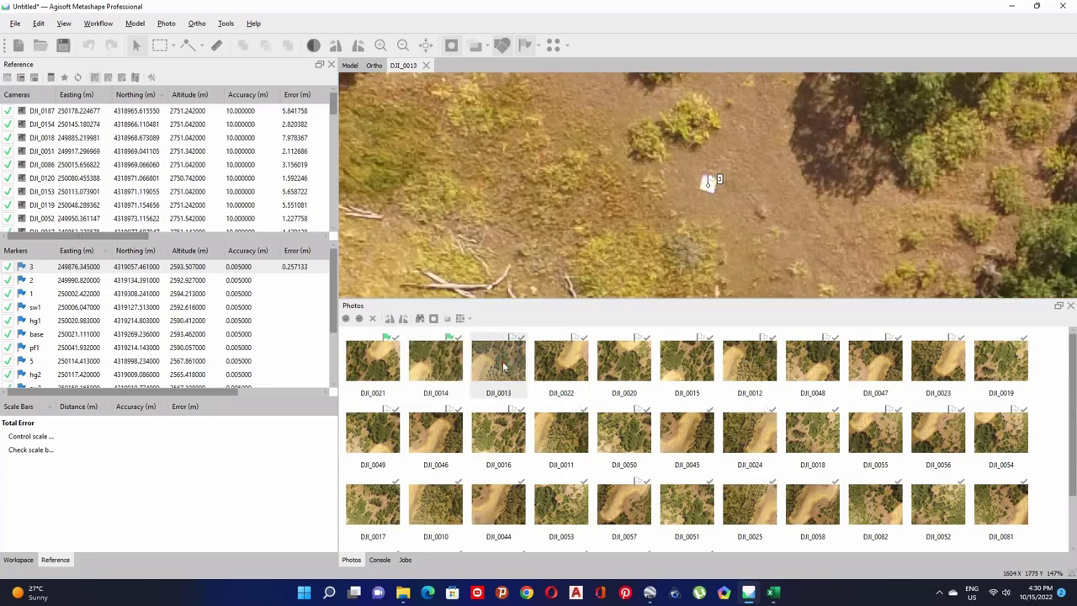
{"action": "scroll", "coordinate": [712, 185], "scroll_direction": "up", "scroll_amount": 6}
{"action": "left_click_drag", "start_coordinate": [685, 188], "coordinate": [690, 180]}
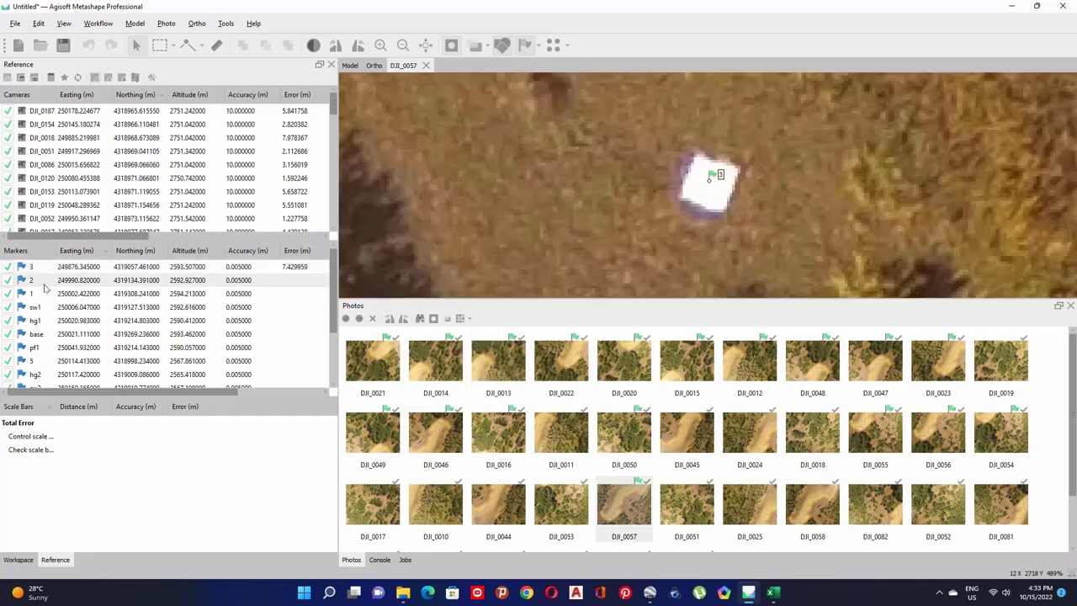
Step: Filter photos by marker 2 and pin it on its white target in DJI_0078 and DJI_0079
{"action": "right_click", "coordinate": [42, 285]}
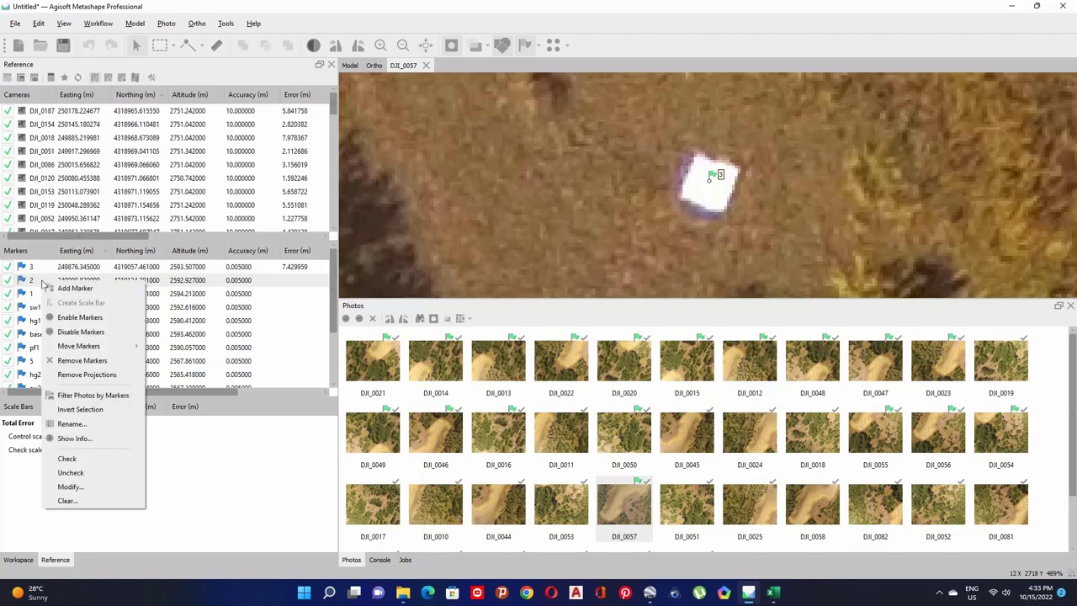
{"action": "left_click", "coordinate": [97, 396]}
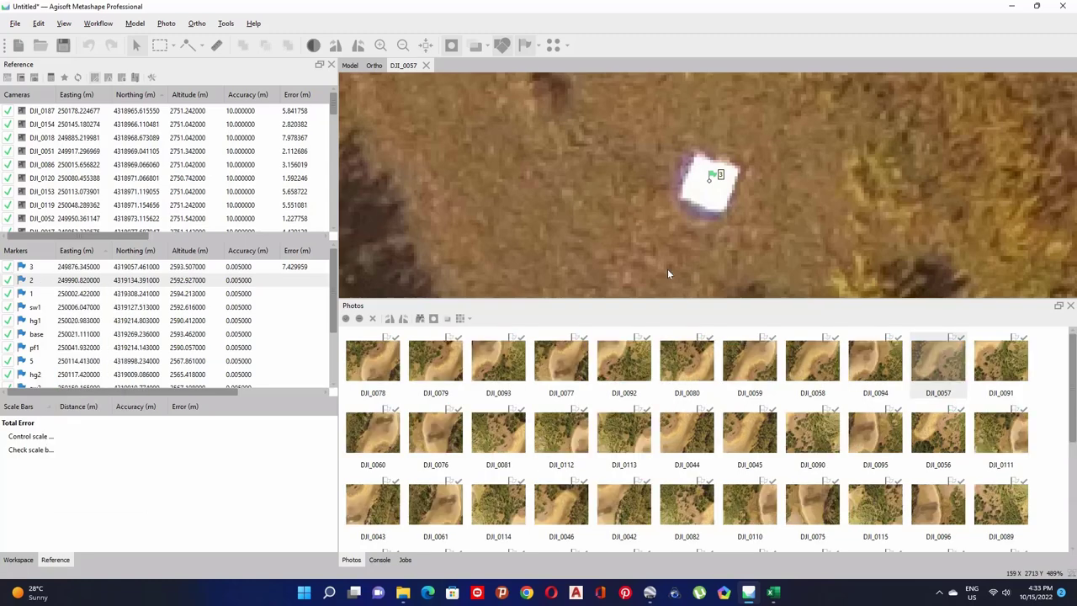
{"action": "double_click", "coordinate": [375, 368]}
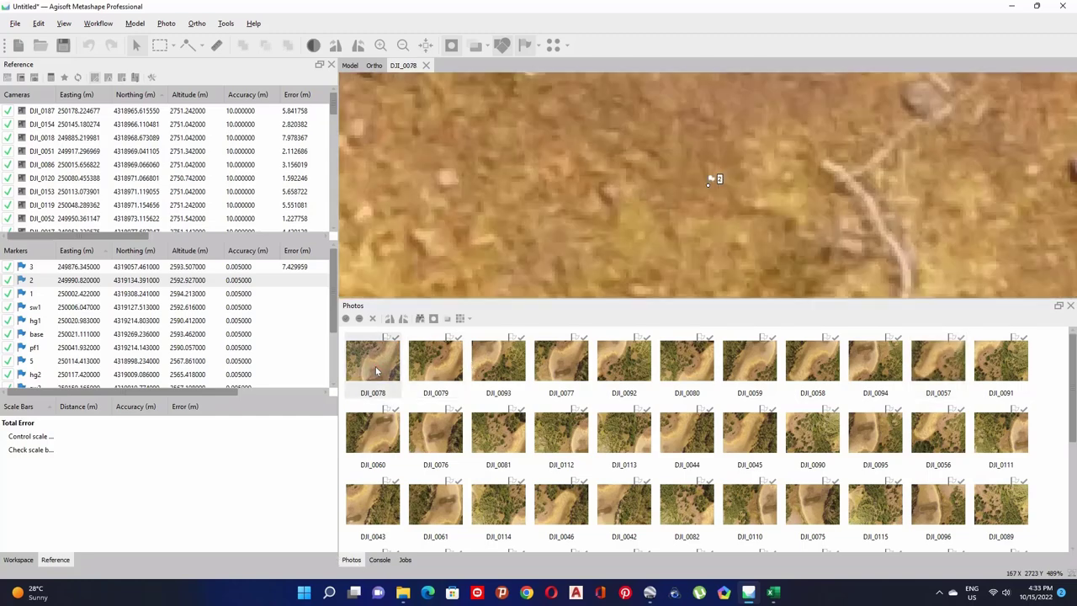
{"action": "scroll", "coordinate": [695, 167], "scroll_direction": "down", "scroll_amount": 5}
{"action": "mouse_move", "coordinate": [713, 150]}
{"action": "left_mouse_down"}
{"action": "mouse_move", "coordinate": [680, 241]}
{"action": "mouse_move", "coordinate": [679, 176]}
{"action": "left_mouse_up"}
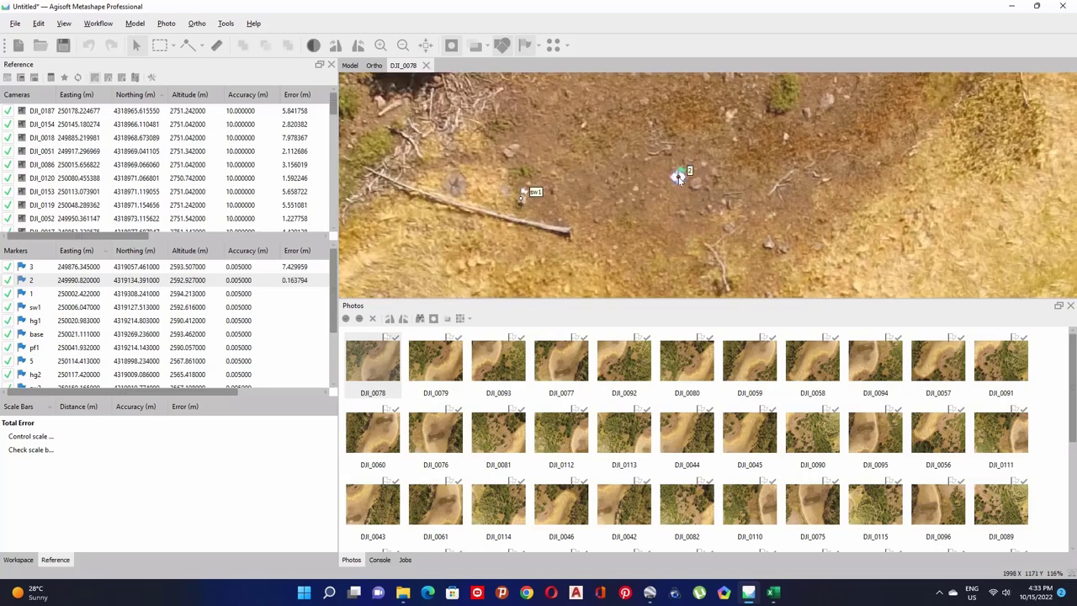
{"action": "scroll", "coordinate": [678, 179], "scroll_direction": "up", "scroll_amount": 8}
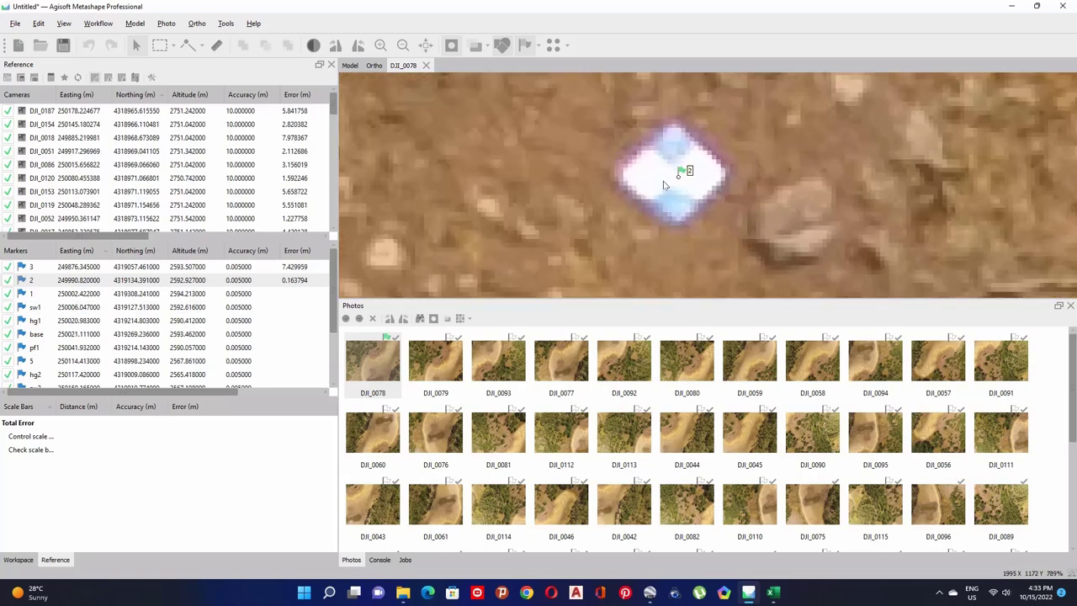
{"action": "left_click_drag", "start_coordinate": [678, 175], "coordinate": [678, 169]}
{"action": "left_click", "coordinate": [442, 366]}
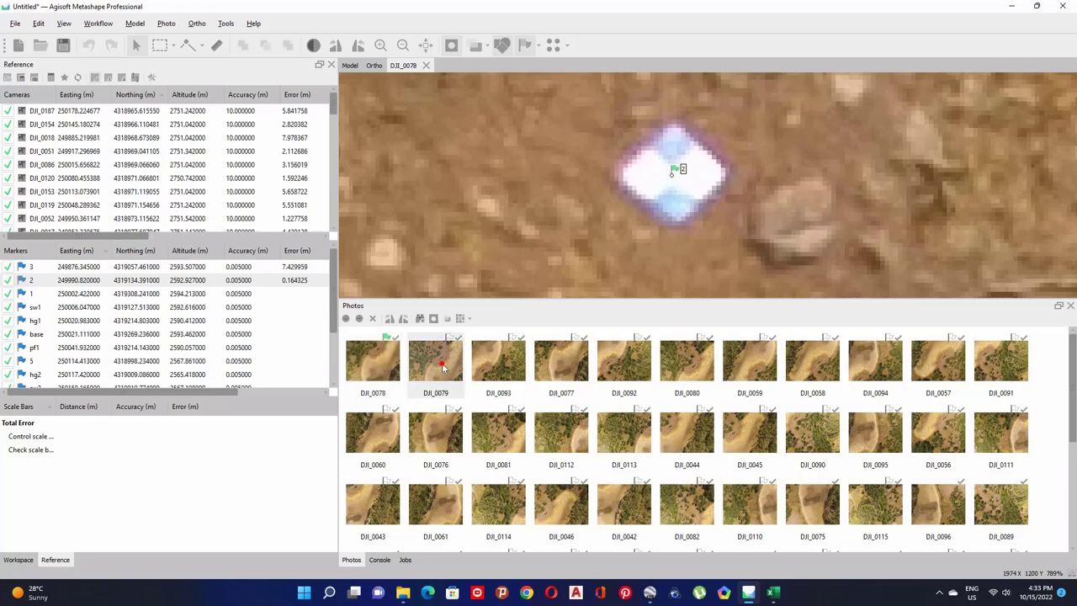
{"action": "double_click", "coordinate": [443, 366]}
{"action": "scroll", "coordinate": [737, 198], "scroll_direction": "down", "scroll_amount": 6}
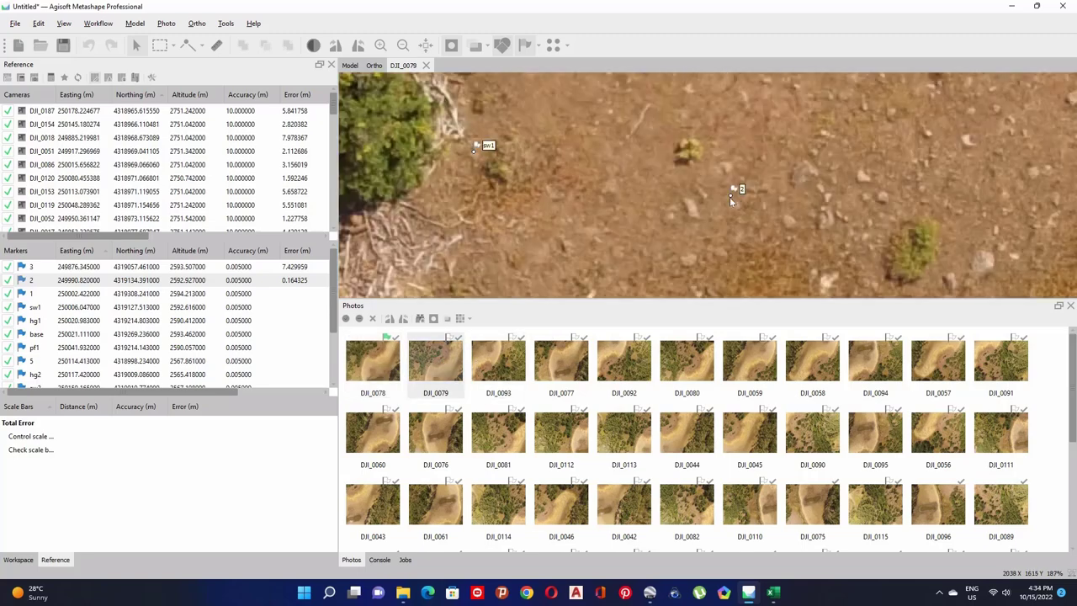
{"action": "scroll", "coordinate": [729, 197], "scroll_direction": "down", "scroll_amount": 6}
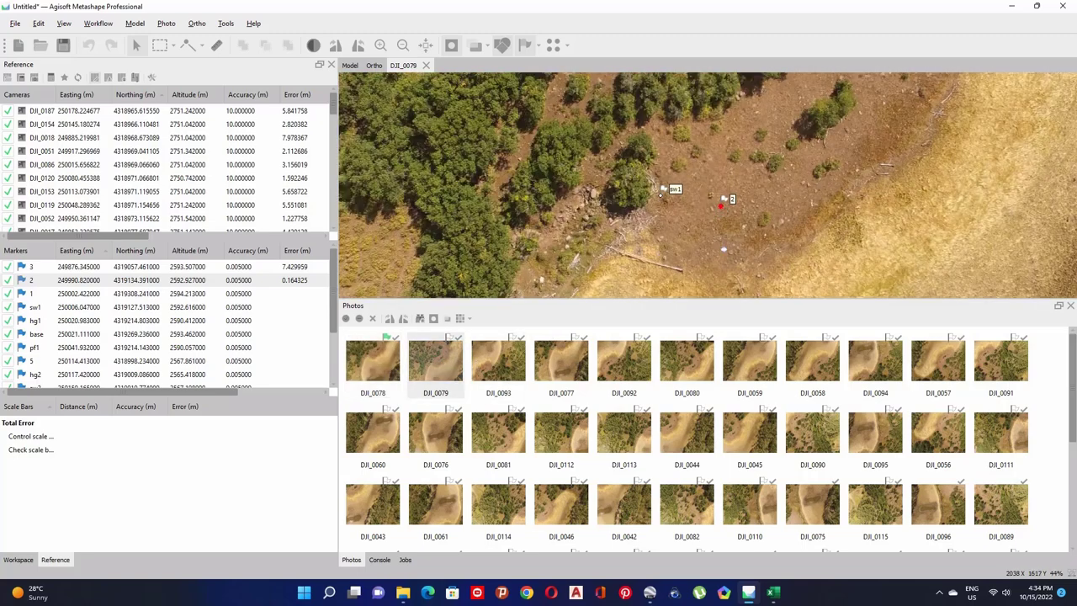
{"action": "left_click_drag", "start_coordinate": [721, 205], "coordinate": [726, 253]}
{"action": "scroll", "coordinate": [725, 252], "scroll_direction": "up", "scroll_amount": 4}
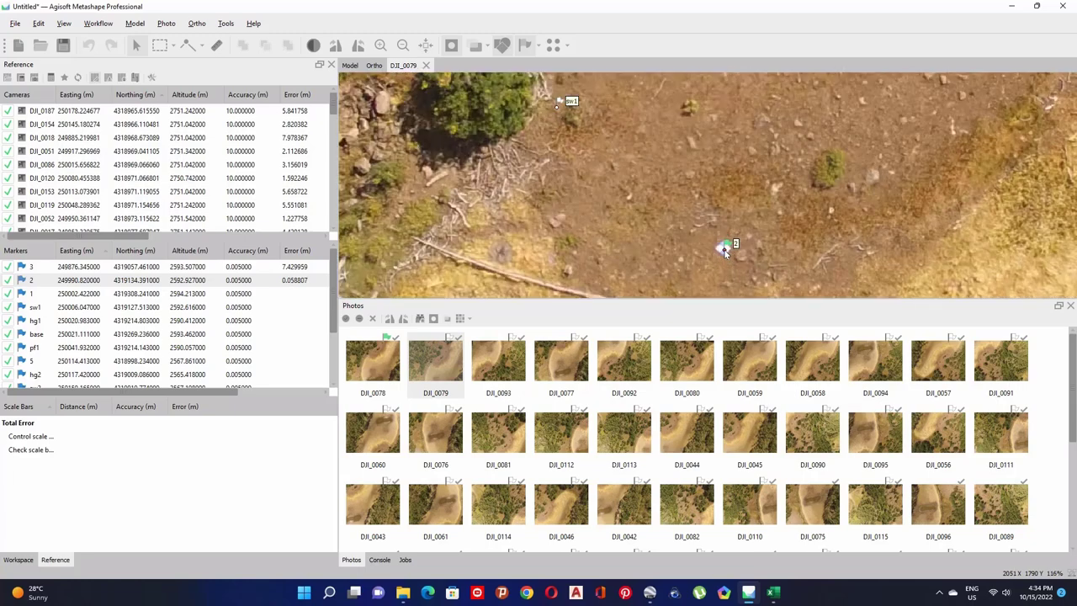
{"action": "scroll", "coordinate": [725, 253], "scroll_direction": "up", "scroll_amount": 10}
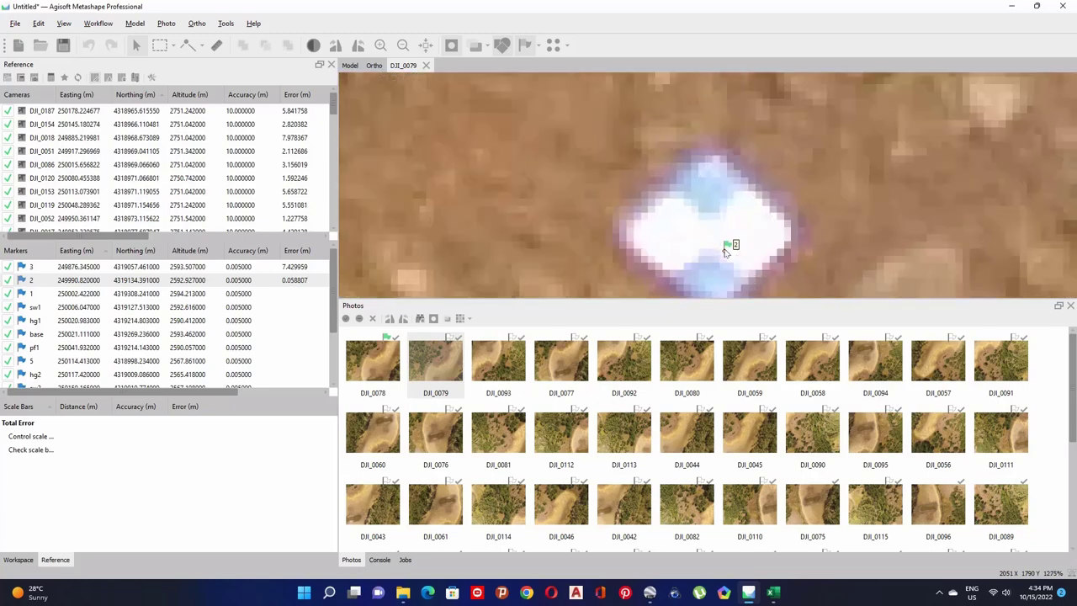
{"action": "left_click_drag", "start_coordinate": [725, 253], "coordinate": [690, 219]}
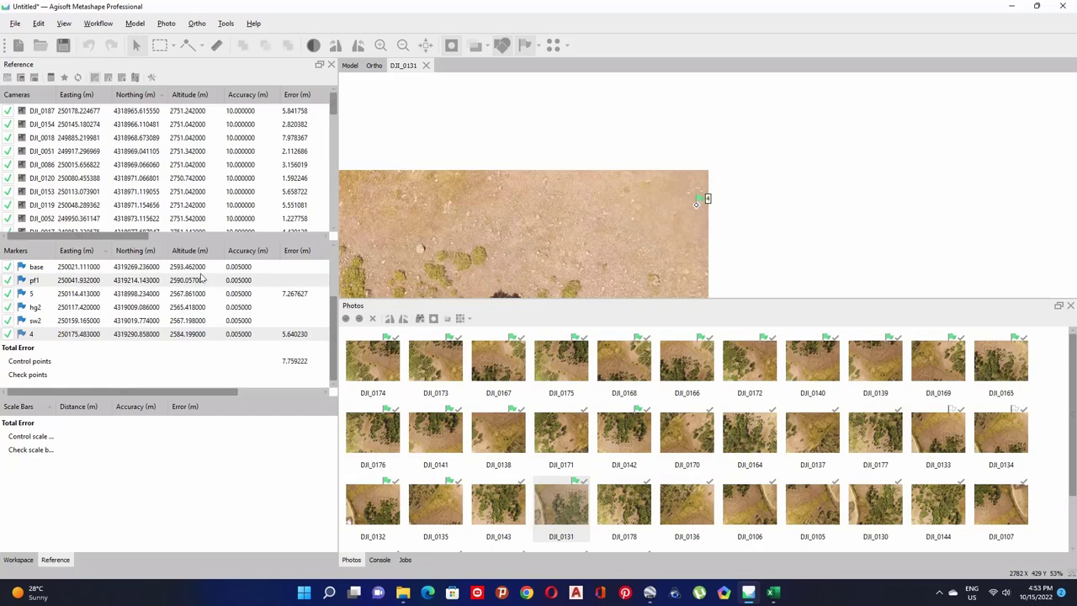
Step: Pin marker 4 onto its ground target in photos DJI_0133 and DJI_0134
{"action": "double_click", "coordinate": [938, 430]}
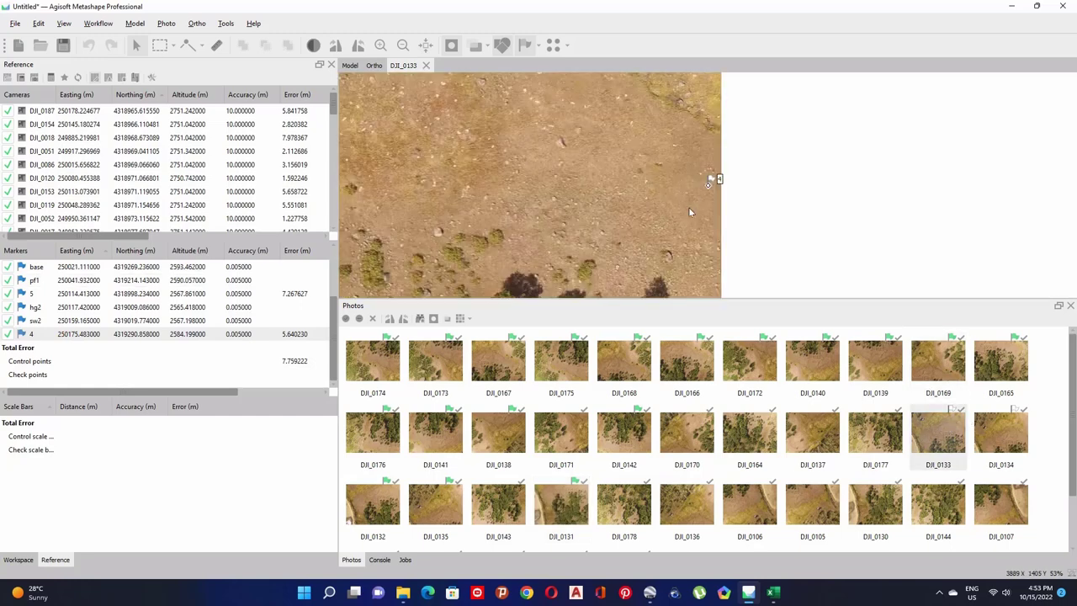
{"action": "scroll", "coordinate": [708, 183], "scroll_direction": "up", "scroll_amount": 5}
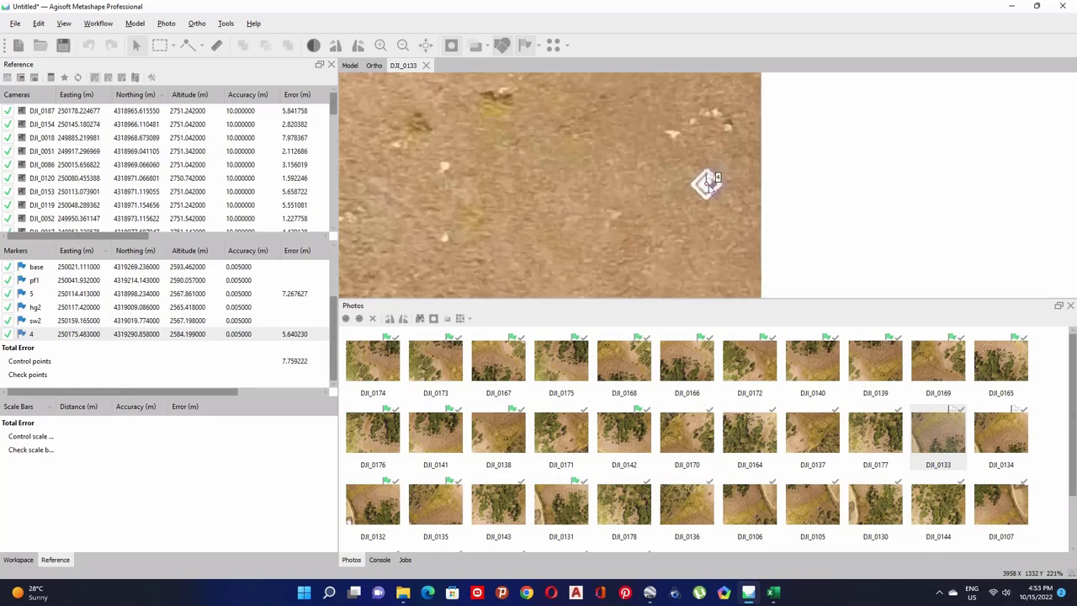
{"action": "left_click", "coordinate": [707, 184]}
{"action": "key", "text": "Page_Down"}
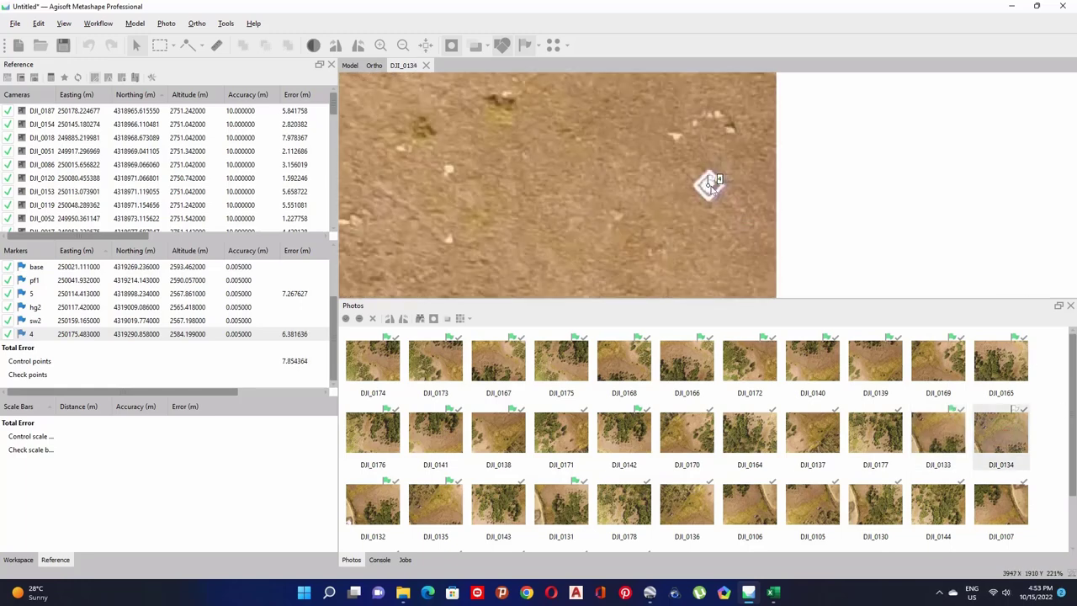
{"action": "left_click_drag", "start_coordinate": [711, 186], "coordinate": [710, 187]}
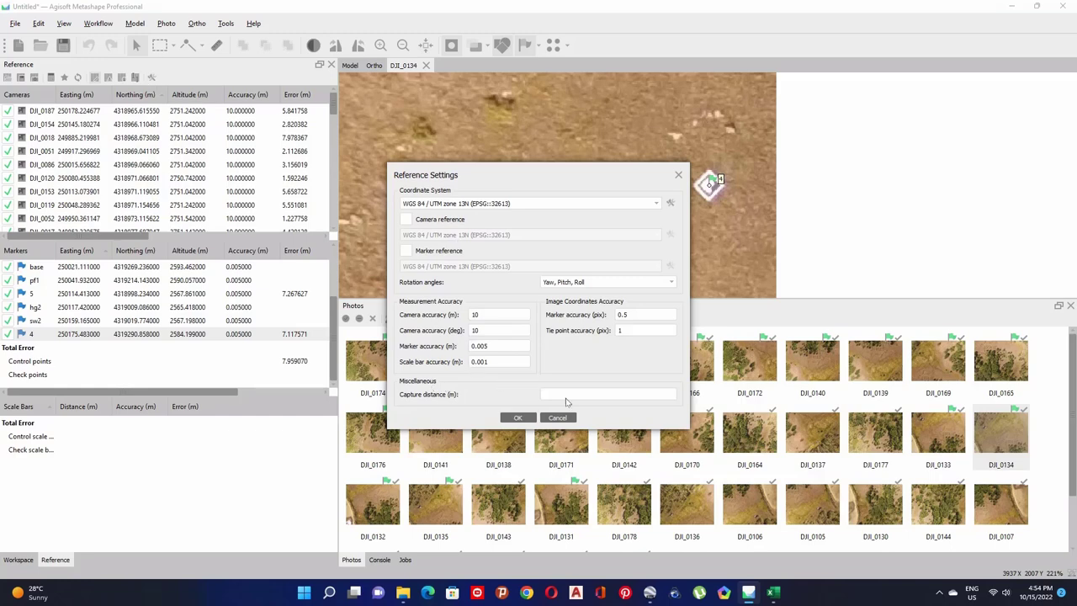
Step: Apply the Reference Settings so control-point total error drops to 3.551040, then bring up Optimize Cameras
{"action": "left_click", "coordinate": [577, 394]}
{"action": "left_click", "coordinate": [519, 418]}
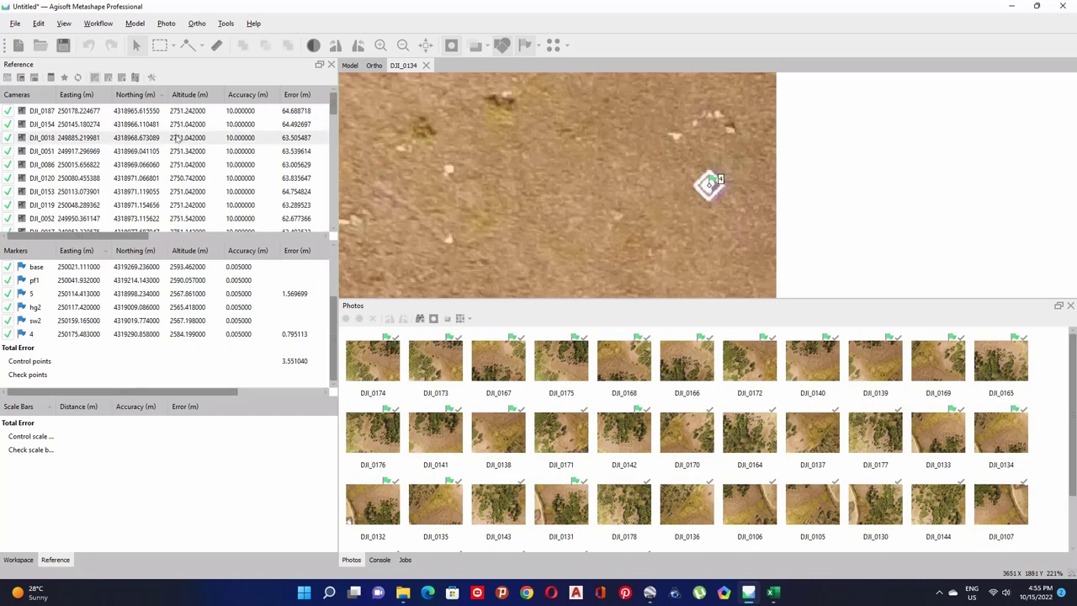
{"action": "left_click", "coordinate": [64, 77]}
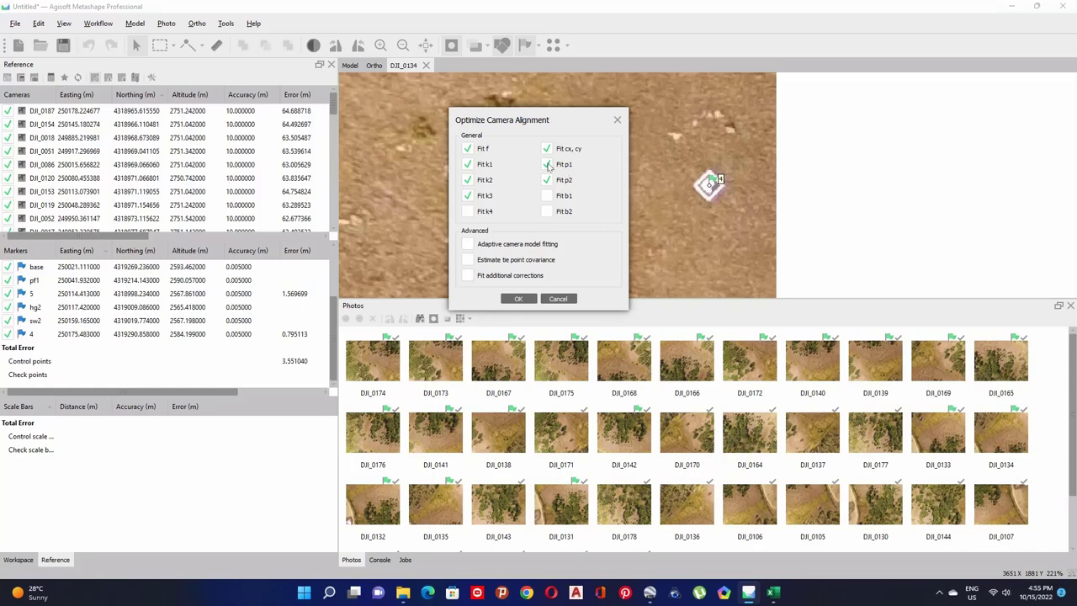
Step: Run camera alignment optimization fitting f, k1–k3, cx, cy, p1 and p2
{"action": "left_click", "coordinate": [519, 299]}
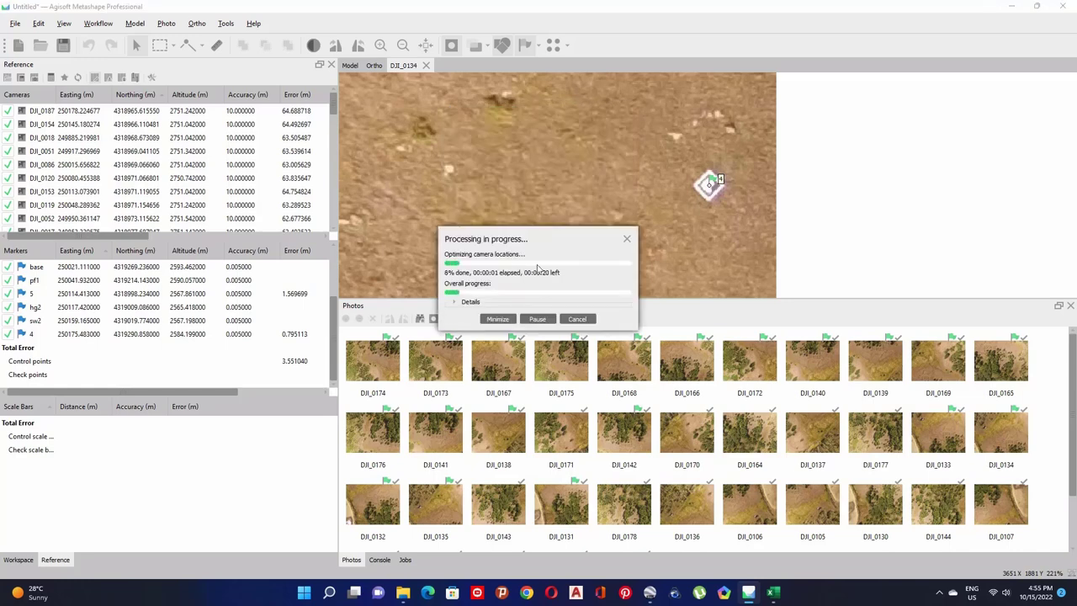
Step: Save the project as droneUAV.psx in a newly created Desktop\Drone Data\Drone UAV folder
{"action": "left_click", "coordinate": [15, 24]}
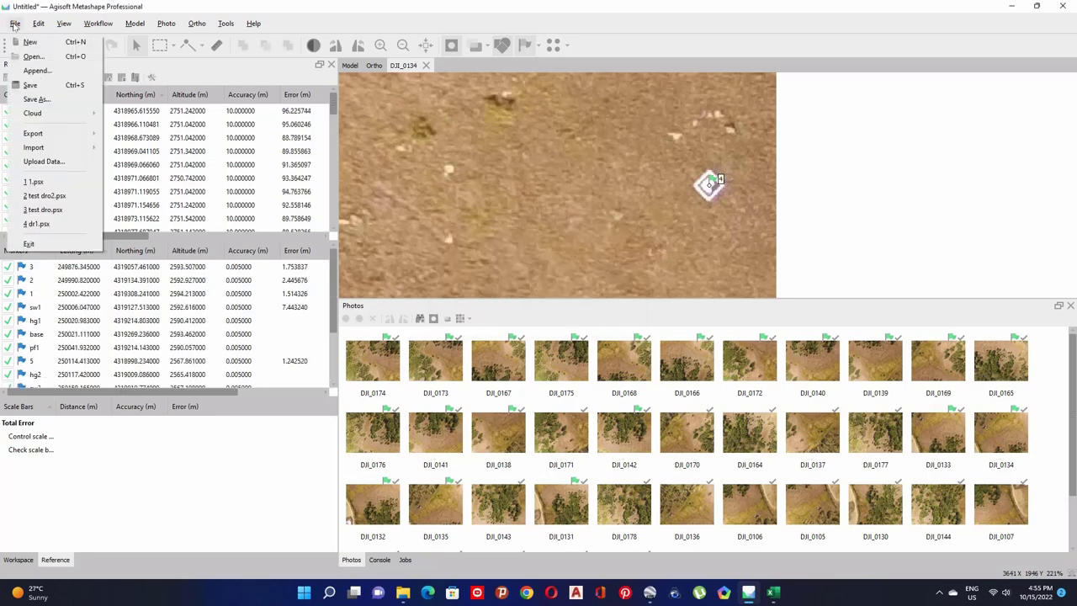
{"action": "left_click", "coordinate": [42, 85]}
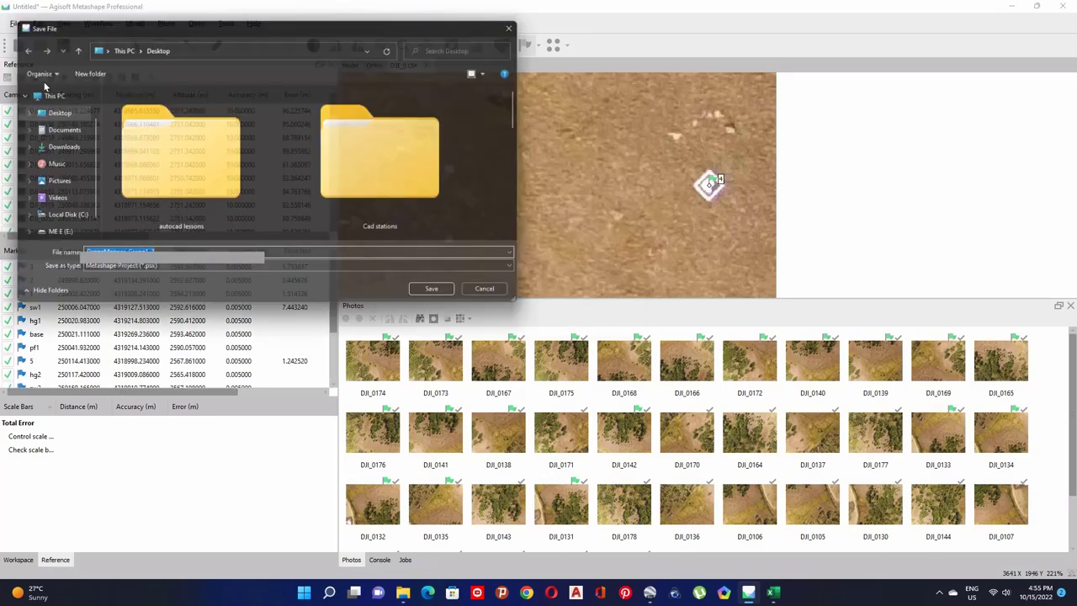
{"action": "left_click", "coordinate": [409, 176]}
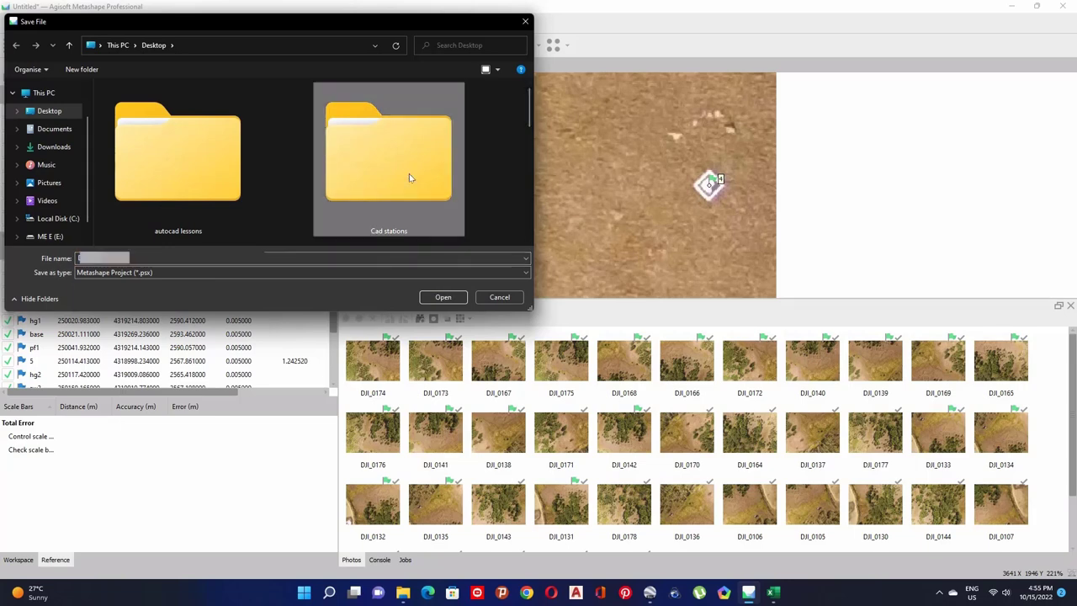
{"action": "scroll", "coordinate": [409, 174], "scroll_direction": "down", "scroll_amount": 2}
{"action": "double_click", "coordinate": [390, 162]}
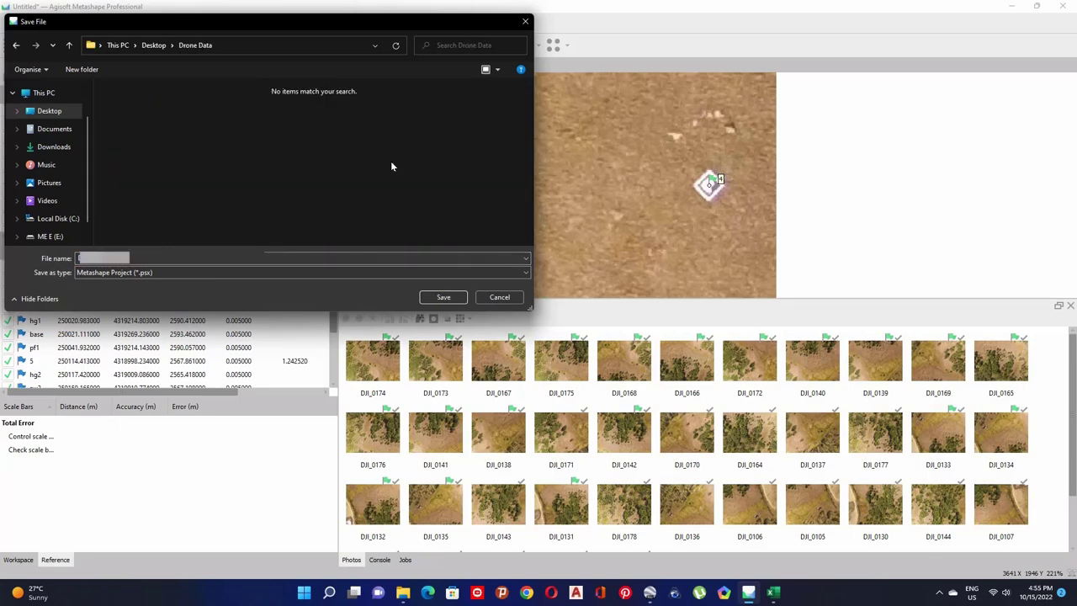
{"action": "right_click", "coordinate": [264, 167]}
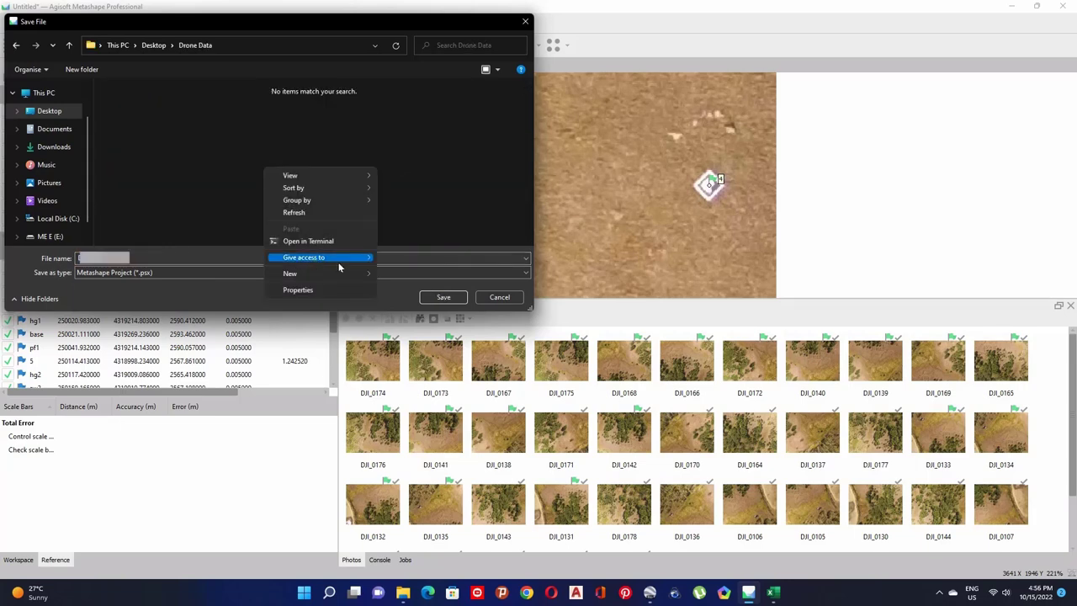
{"action": "mouse_move", "coordinate": [348, 277]}
{"action": "left_click", "coordinate": [401, 276]}
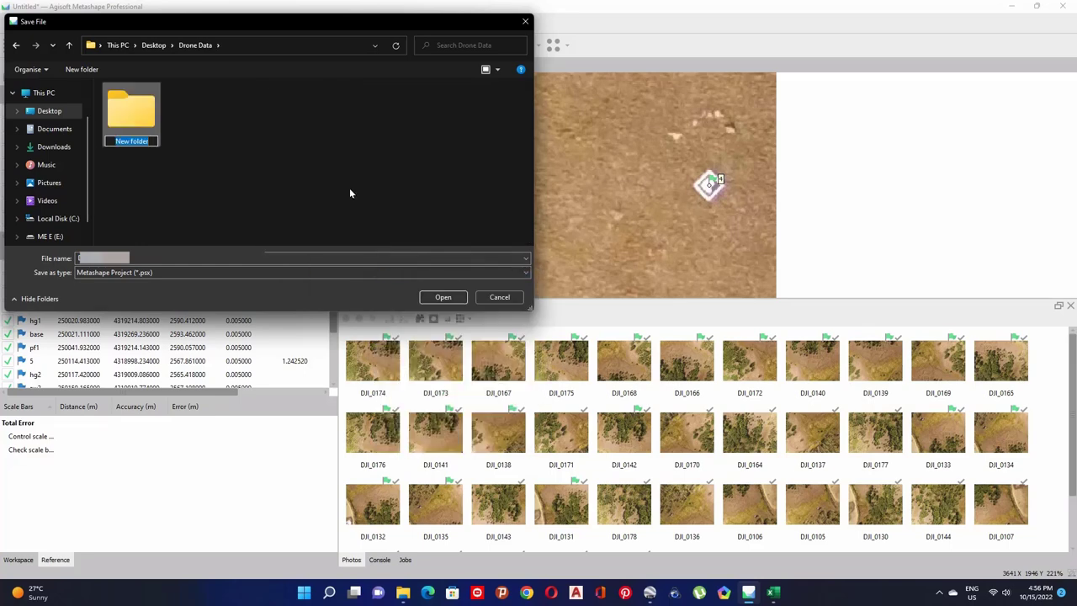
{"action": "type", "text": "Drone UAV"}
{"action": "key", "text": "Return"}
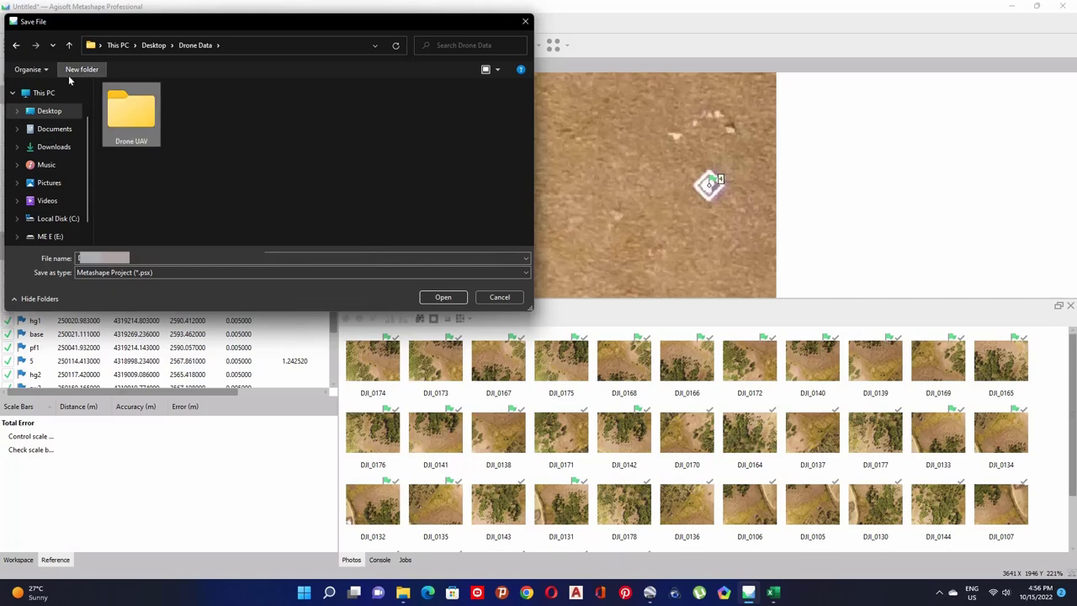
{"action": "double_click", "coordinate": [132, 131]}
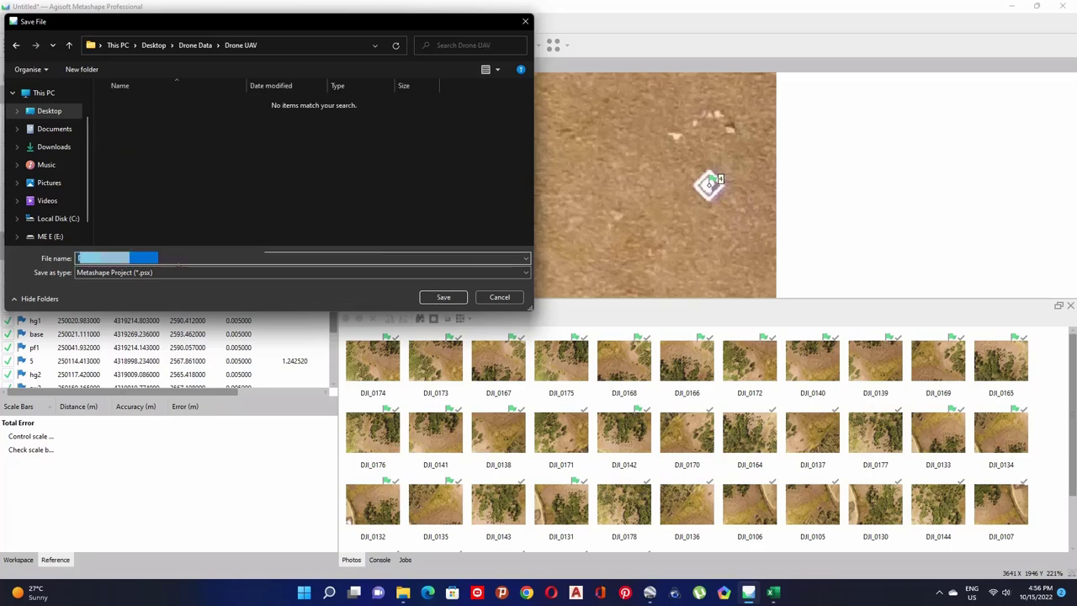
{"action": "left_click", "coordinate": [443, 297]}
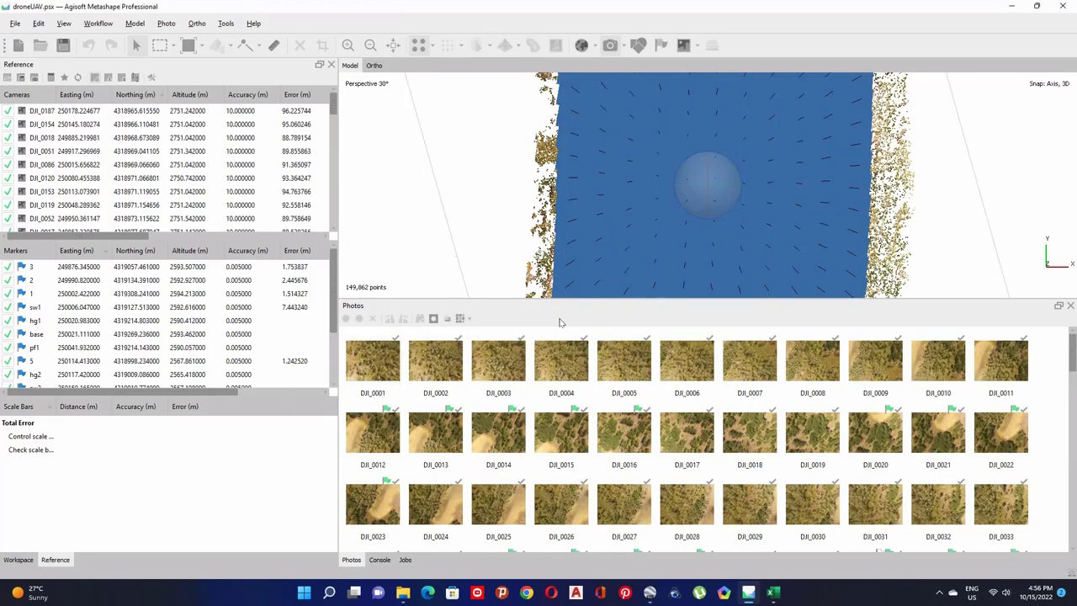
Step: Zoom out in the Model view to show the entire 149,862-point sparse cloud in its bounding box
{"action": "scroll", "coordinate": [602, 233], "scroll_direction": "down", "scroll_amount": 5}
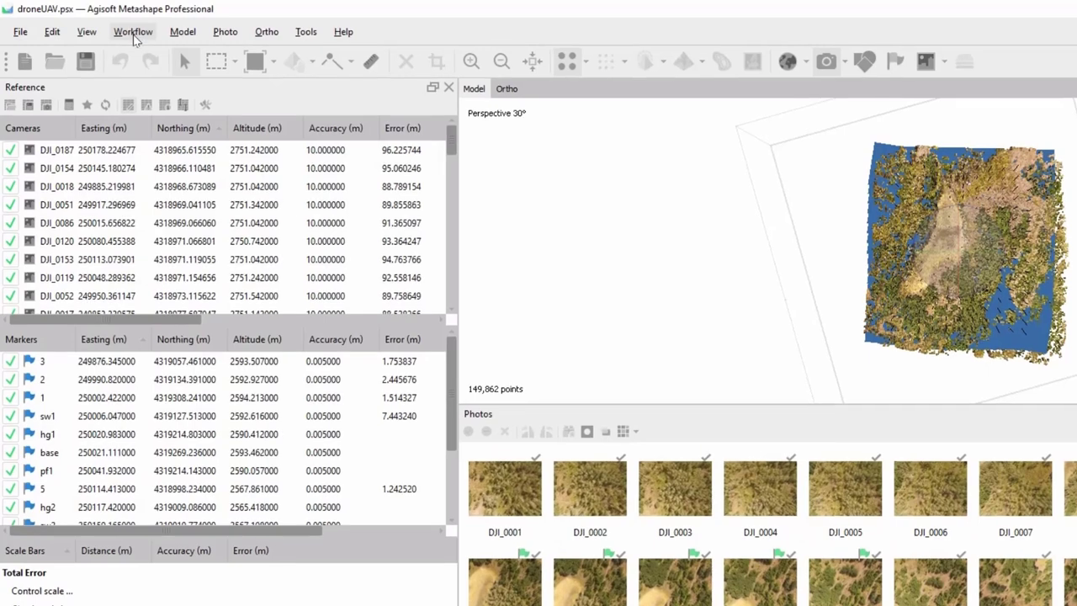
{"action": "left_click", "coordinate": [133, 32]}
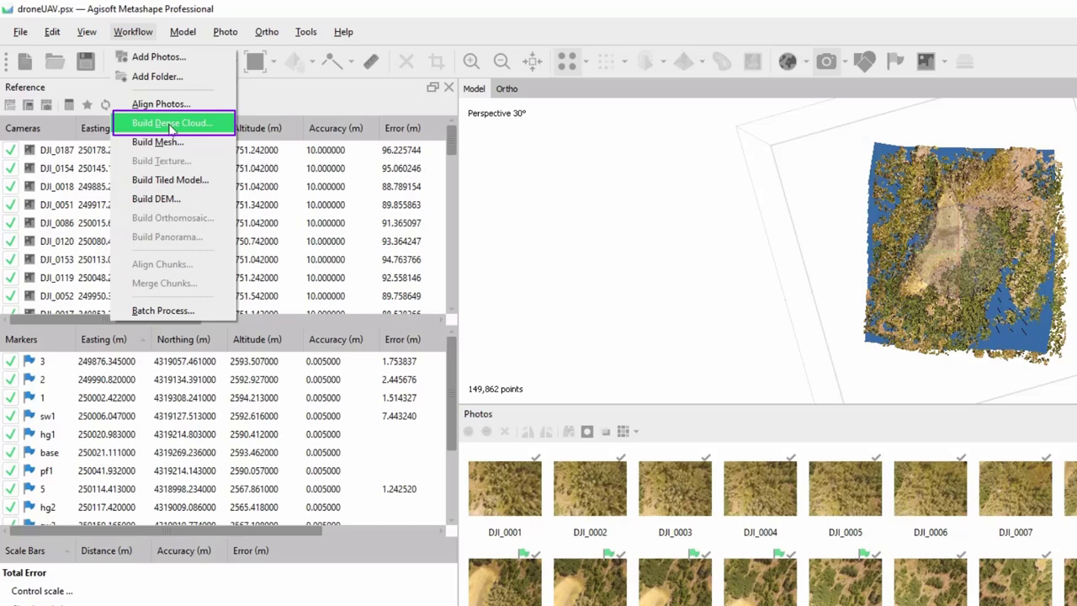
Step: Build the dense cloud at High quality with Mild depth filtering and calculated point colours
{"action": "left_click", "coordinate": [171, 123]}
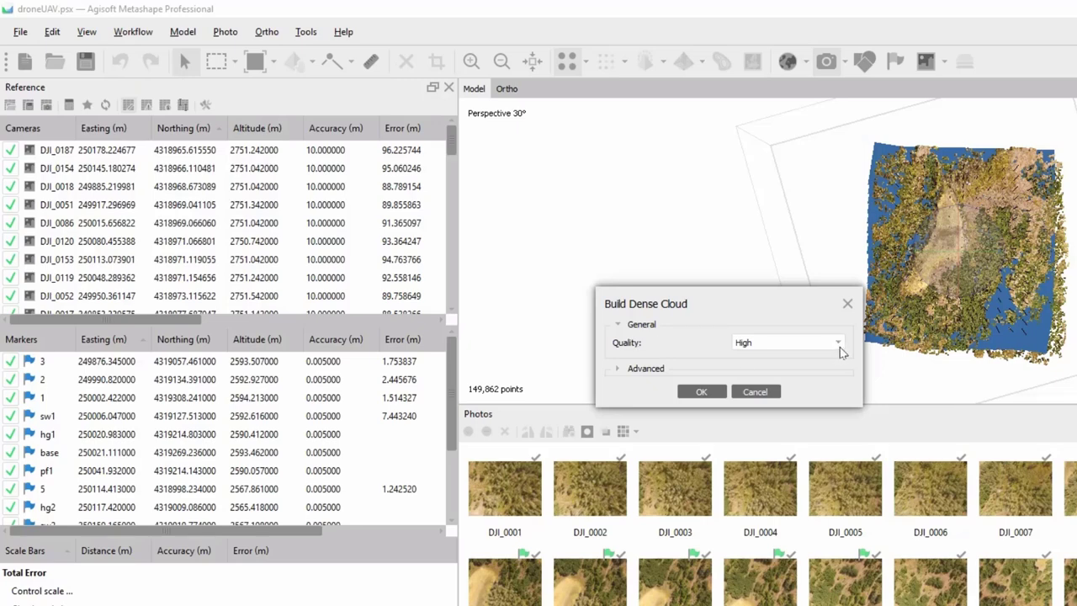
{"action": "left_click", "coordinate": [619, 369]}
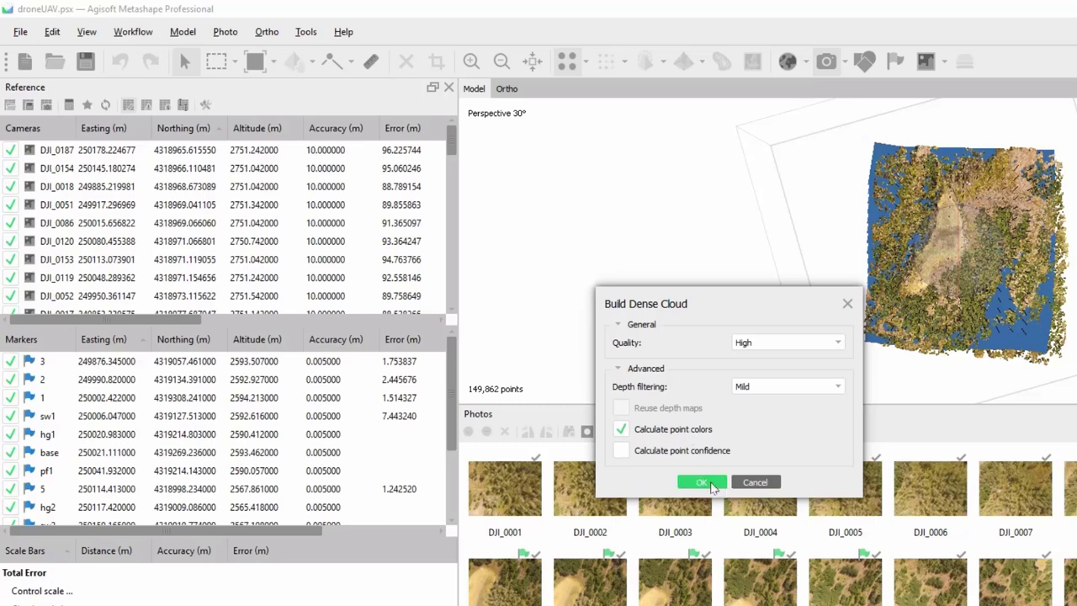
{"action": "left_click", "coordinate": [704, 482]}
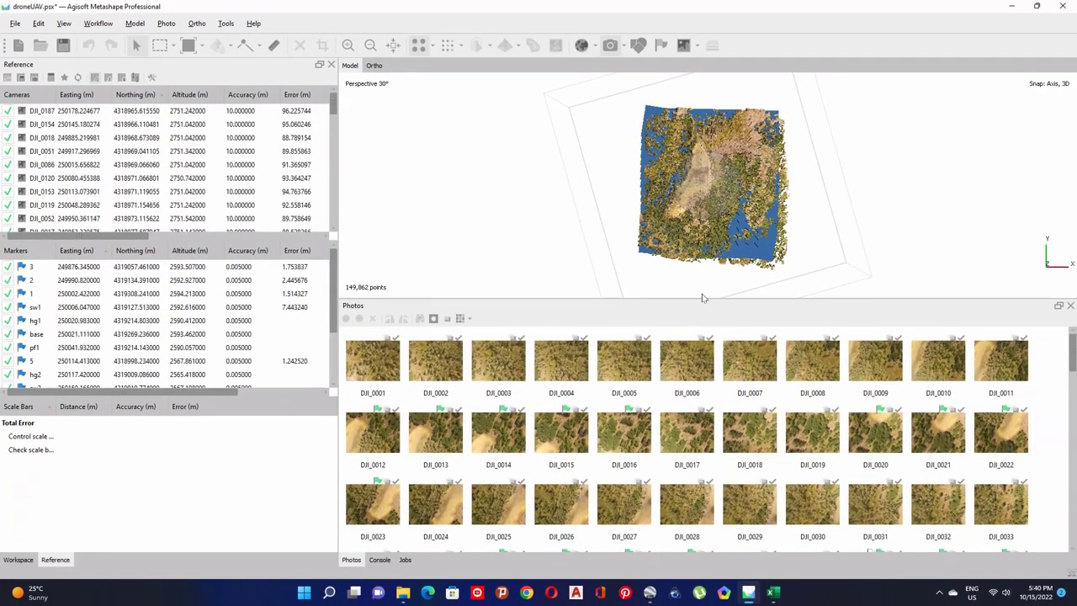
Step: Expand Chunk 1 in the Workspace and display its Dense Cloud in the model view
{"action": "left_click", "coordinate": [17, 559]}
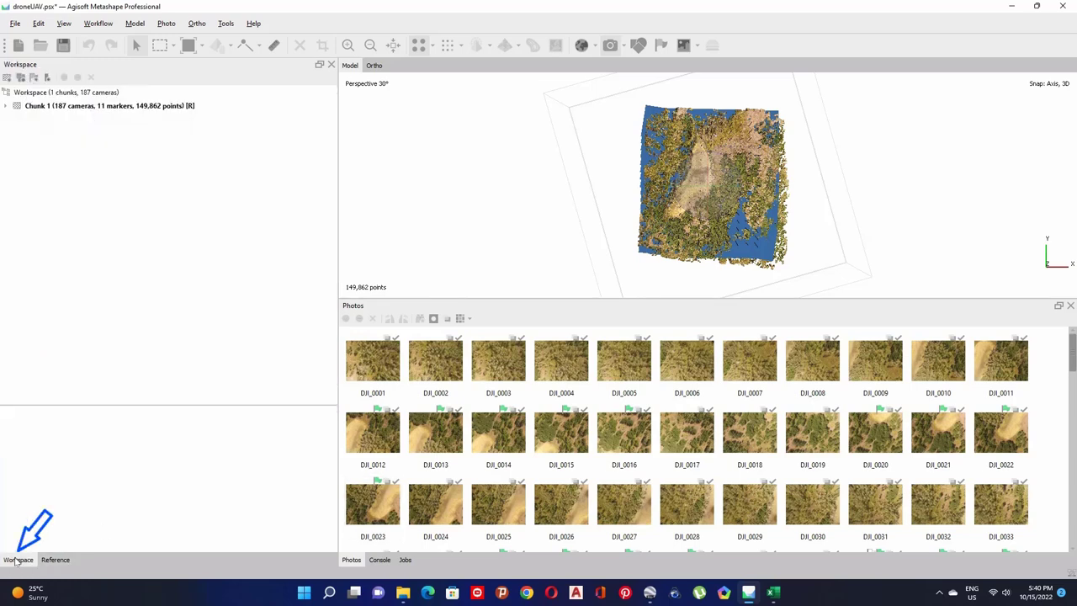
{"action": "left_click", "coordinate": [6, 105]}
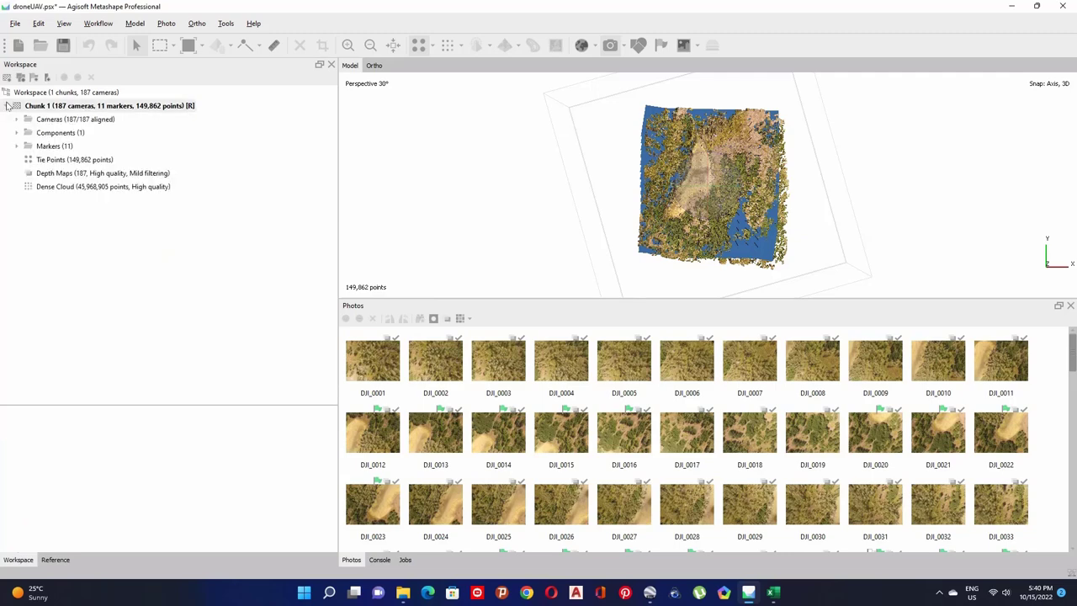
{"action": "left_click", "coordinate": [52, 186]}
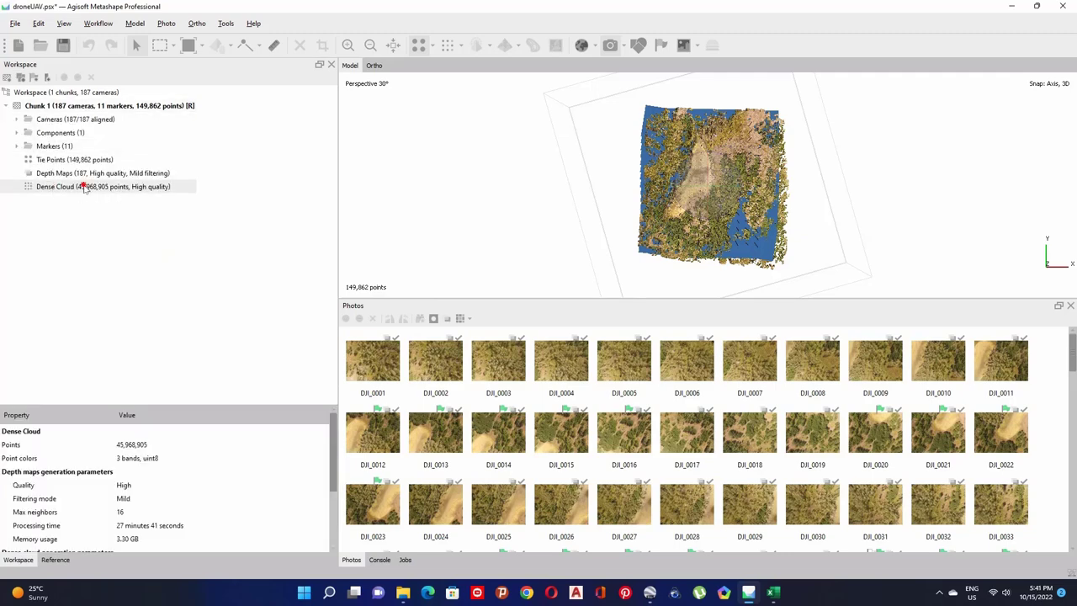
{"action": "double_click", "coordinate": [84, 187]}
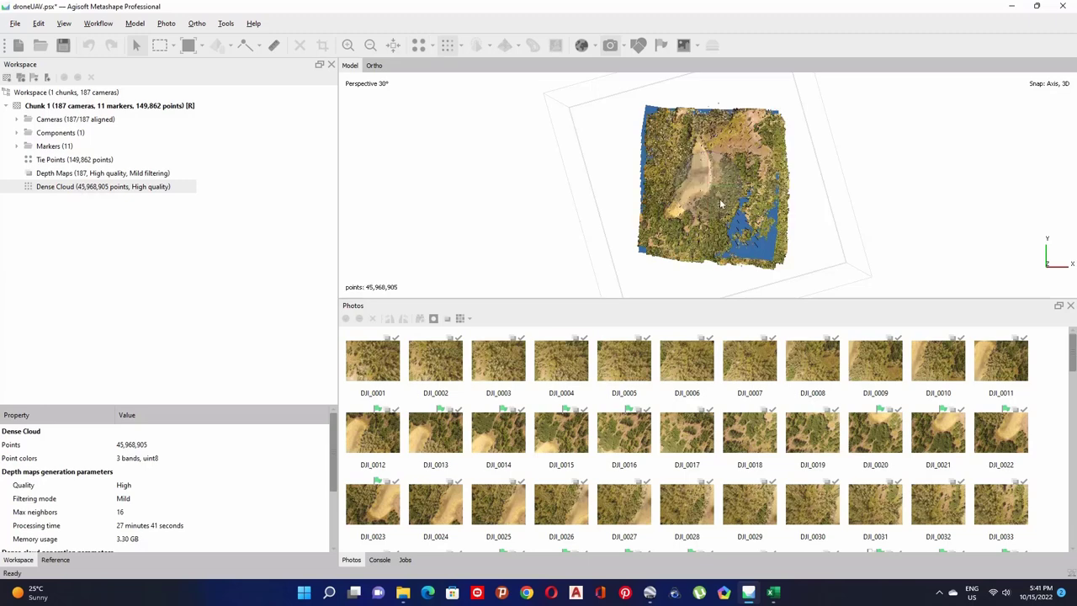
Step: Hide the camera positions and enlarge the model view to inspect the dense cloud from several angles
{"action": "left_click_drag", "start_coordinate": [716, 176], "coordinate": [778, 35]}
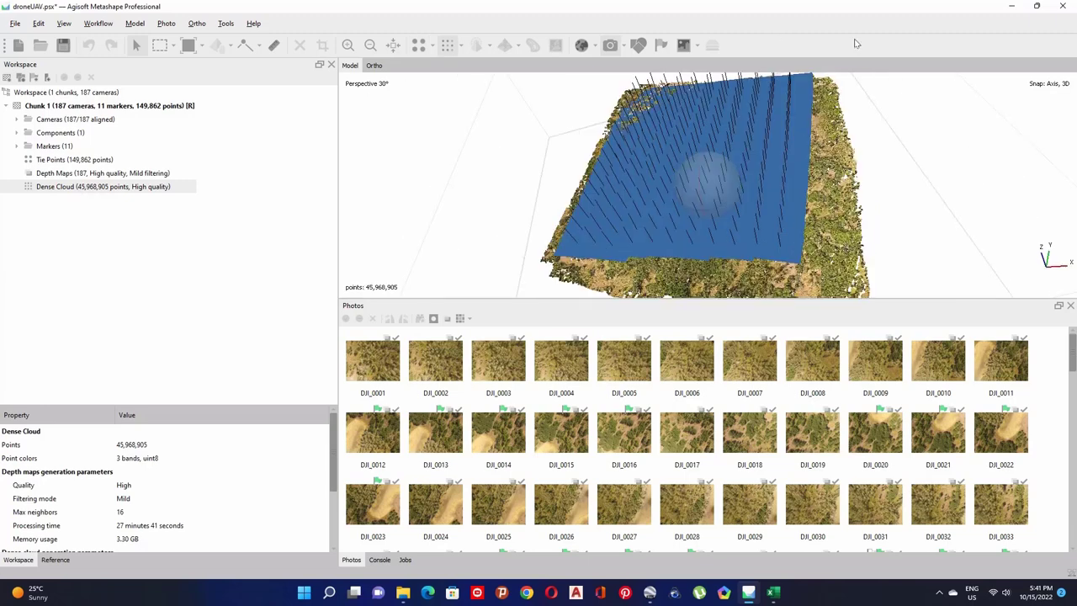
{"action": "left_click", "coordinate": [610, 45]}
{"action": "scroll", "coordinate": [812, 237], "scroll_direction": "up", "scroll_amount": 3}
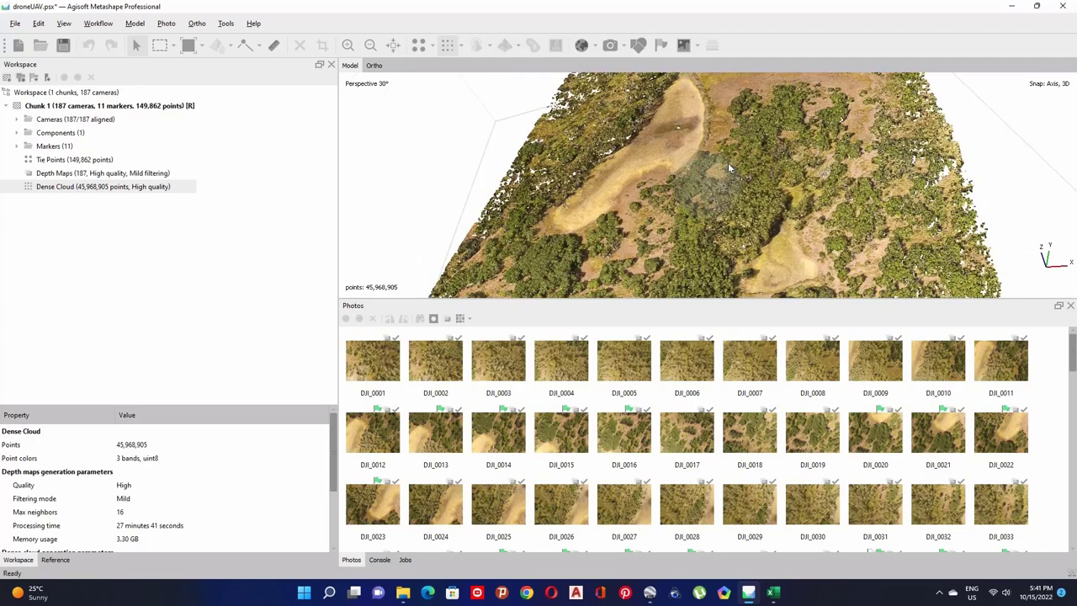
{"action": "scroll", "coordinate": [728, 162], "scroll_direction": "up", "scroll_amount": 2}
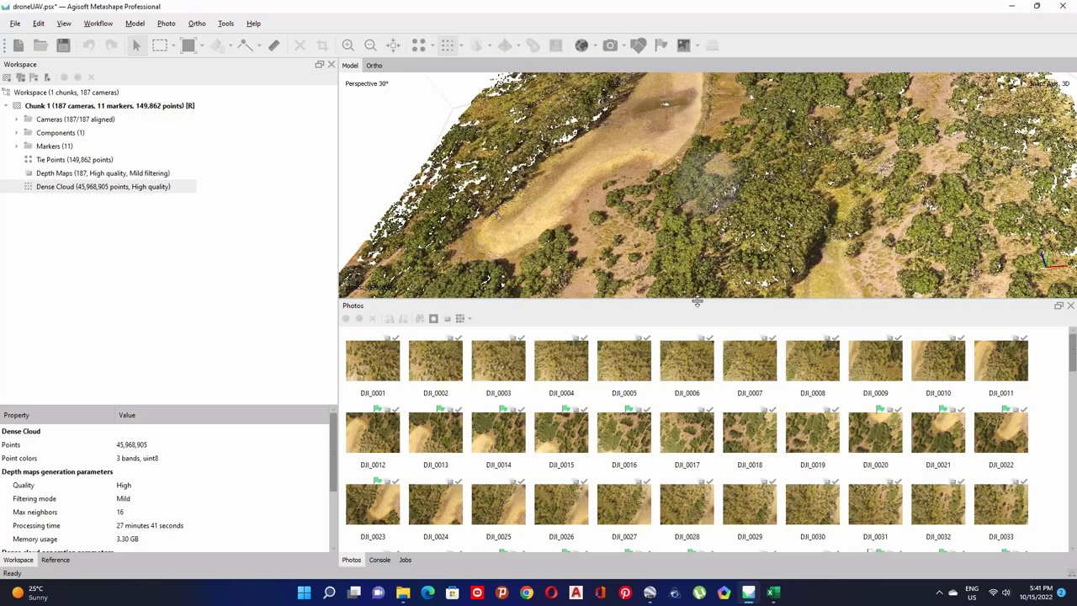
{"action": "left_click_drag", "start_coordinate": [698, 301], "coordinate": [699, 480]}
{"action": "left_click_drag", "start_coordinate": [722, 335], "coordinate": [892, 246]}
{"action": "scroll", "coordinate": [783, 219], "scroll_direction": "up", "scroll_amount": 5}
{"action": "left_click_drag", "start_coordinate": [339, 341], "coordinate": [218, 339]}
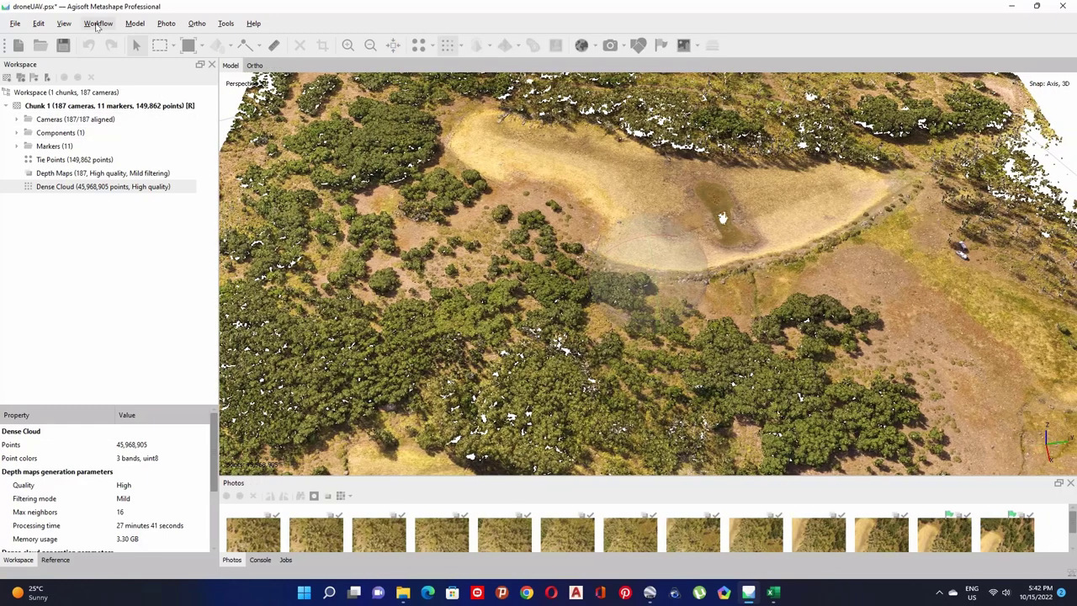
Step: Build a DEM from the dense cloud, keeping the WGS 84 / UTM zone 13N projection
{"action": "left_click", "coordinate": [98, 25]}
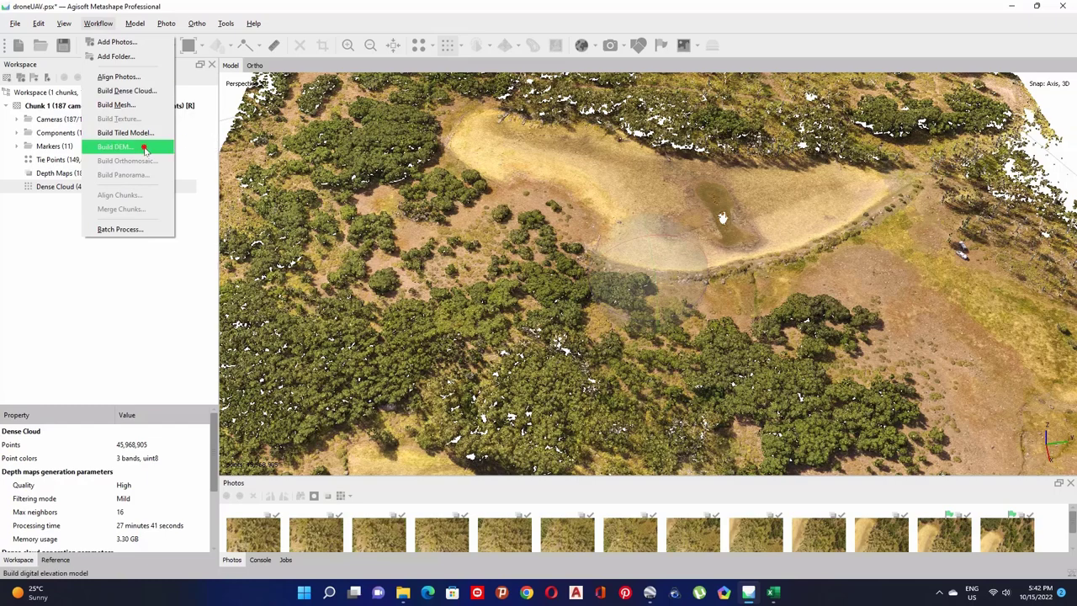
{"action": "left_click", "coordinate": [145, 151]}
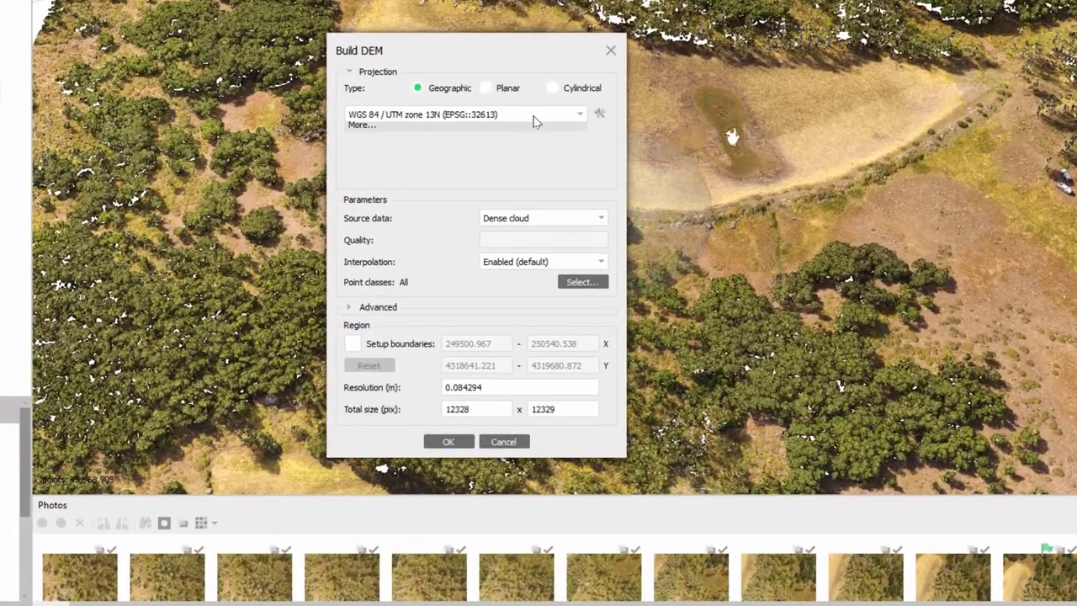
{"action": "left_click", "coordinate": [523, 129]}
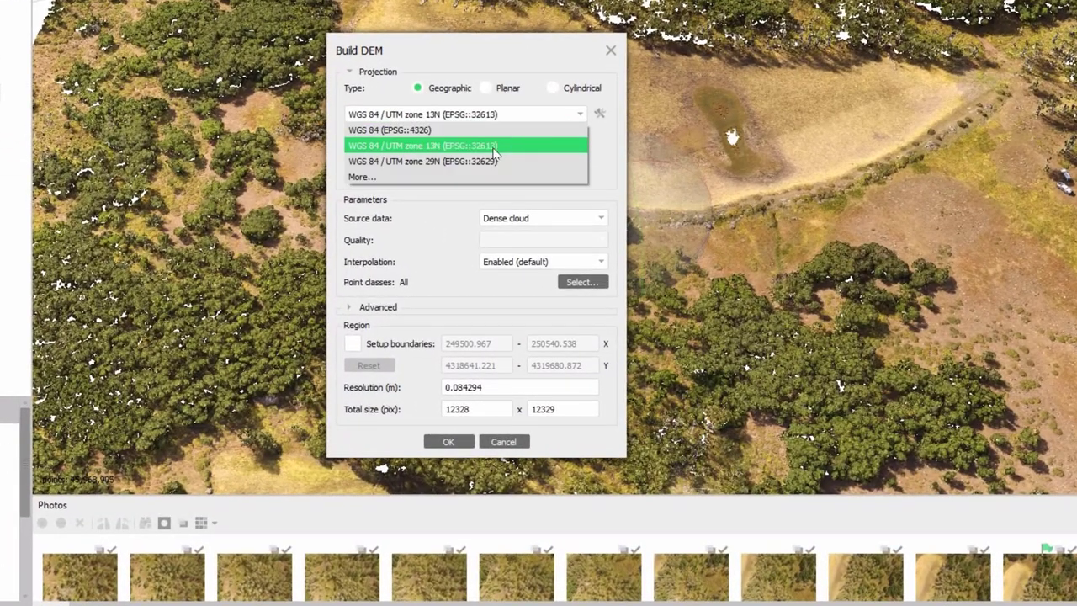
{"action": "left_click", "coordinate": [495, 149]}
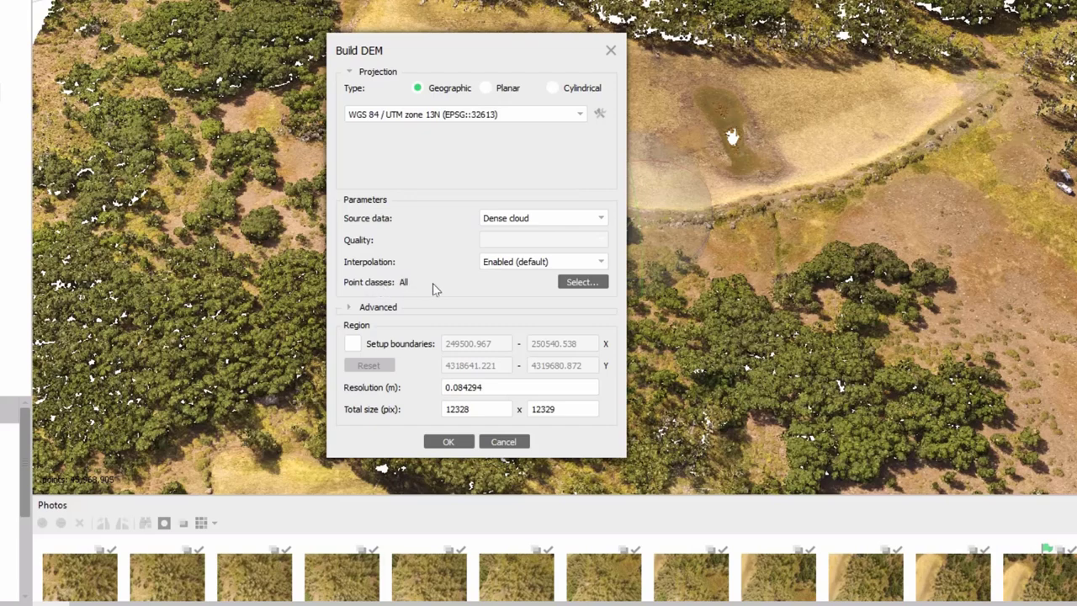
{"action": "left_click", "coordinate": [447, 442]}
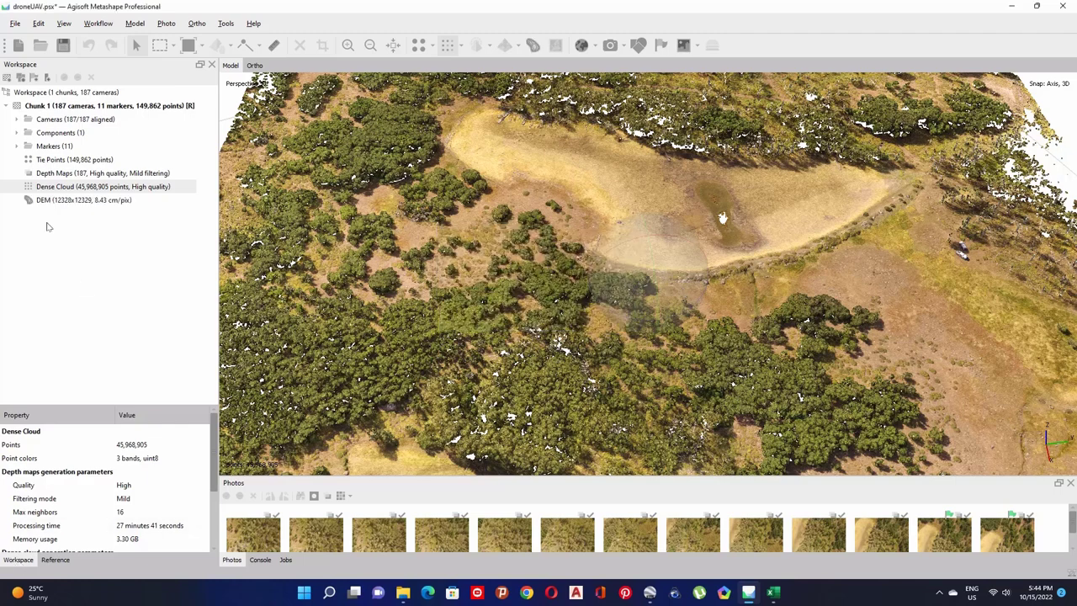
Step: Open the DEM in the Ortho tab and zoom in on the colour-shaded elevation map
{"action": "left_click", "coordinate": [67, 200]}
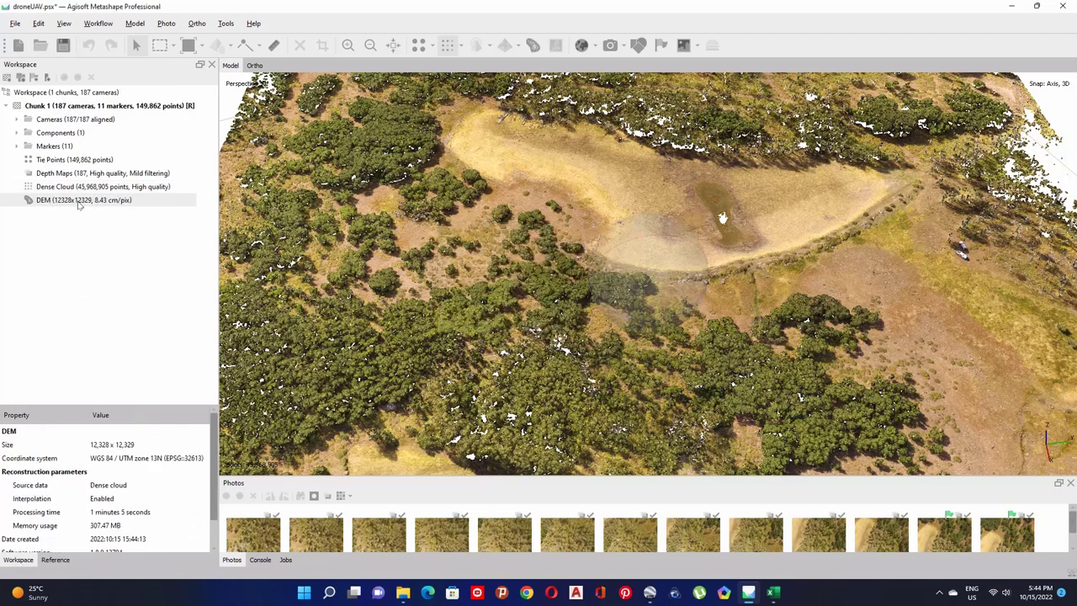
{"action": "left_click", "coordinate": [67, 200]}
{"action": "double_click", "coordinate": [68, 200]}
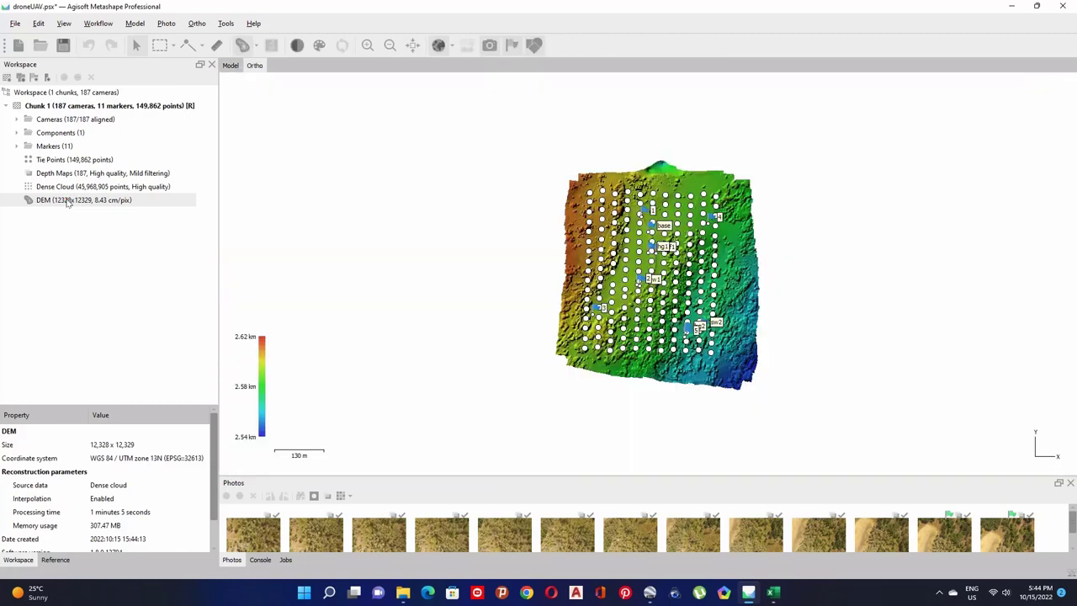
{"action": "scroll", "coordinate": [599, 215], "scroll_direction": "up", "scroll_amount": 3}
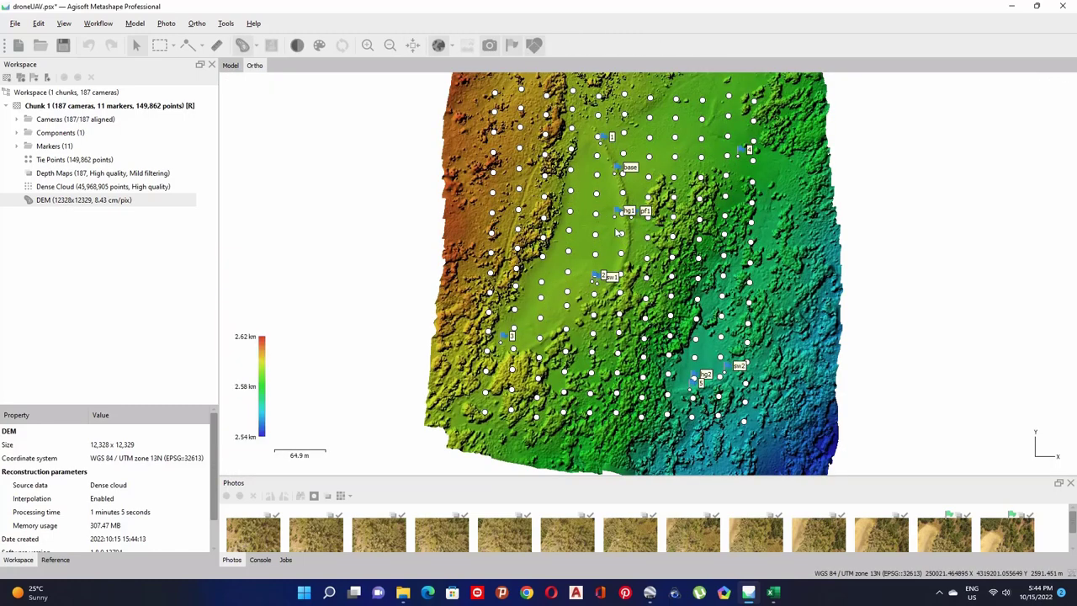
{"action": "scroll", "coordinate": [626, 238], "scroll_direction": "up", "scroll_amount": 2}
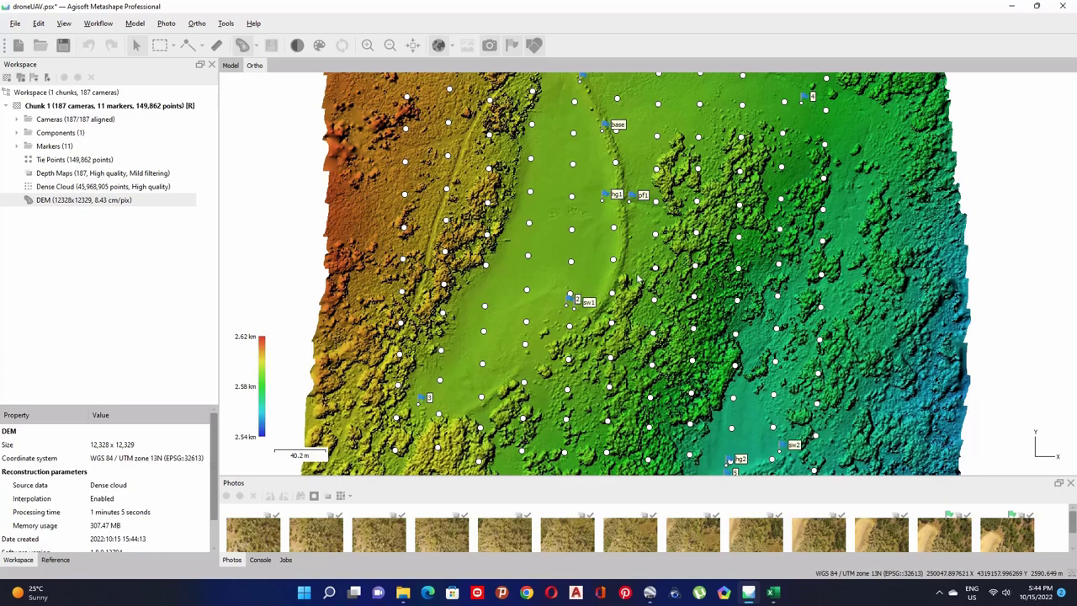
{"action": "scroll", "coordinate": [580, 186], "scroll_direction": "up", "scroll_amount": 2}
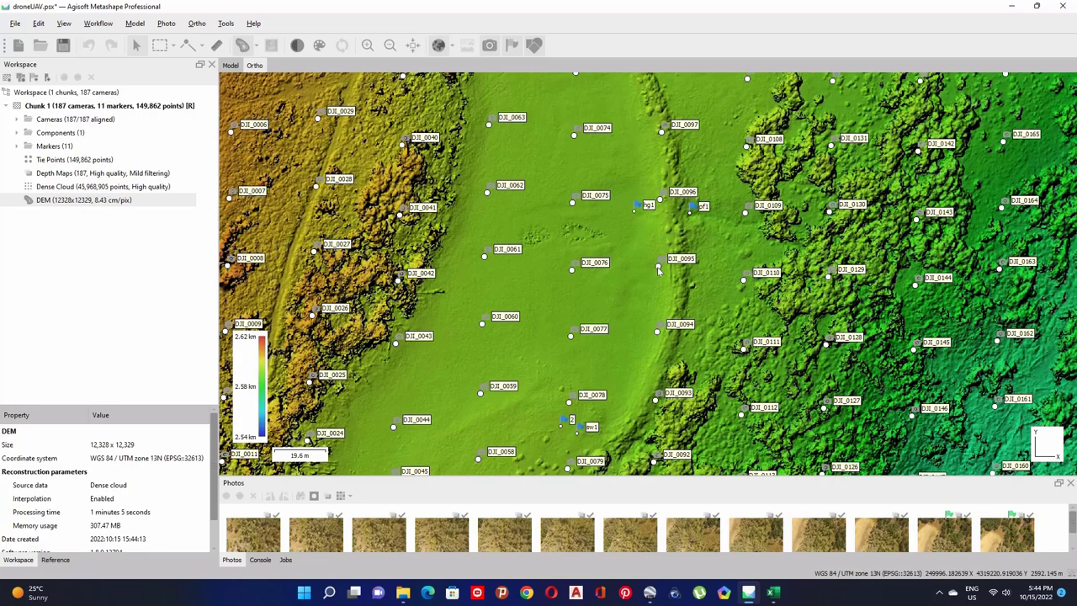
{"action": "scroll", "coordinate": [538, 236], "scroll_direction": "up", "scroll_amount": 2}
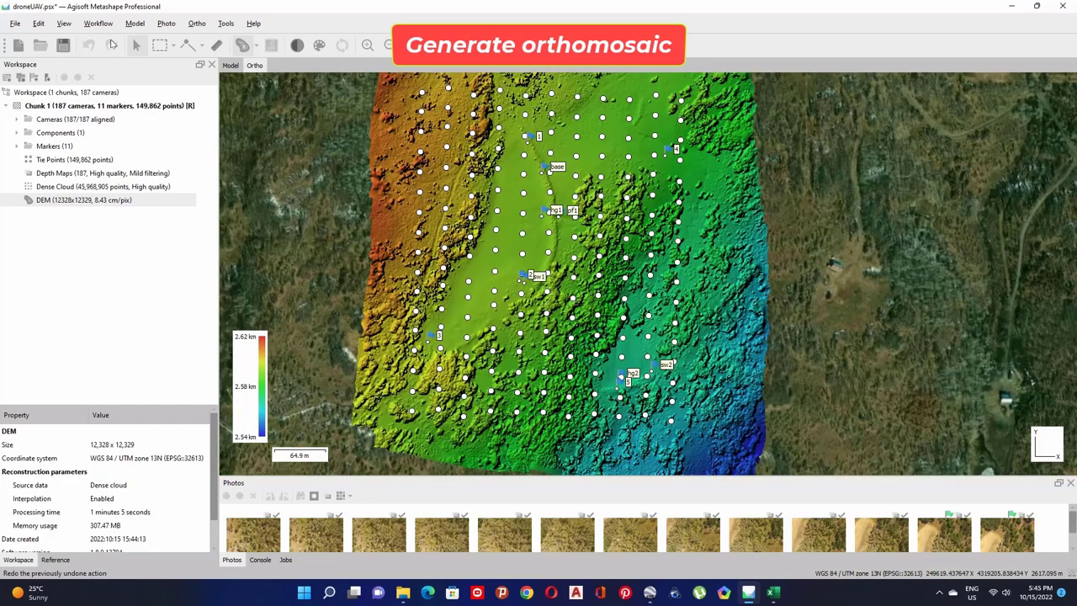
Step: Build the orthomosaic with DEM surface and Mosaic blending
{"action": "left_click", "coordinate": [104, 24]}
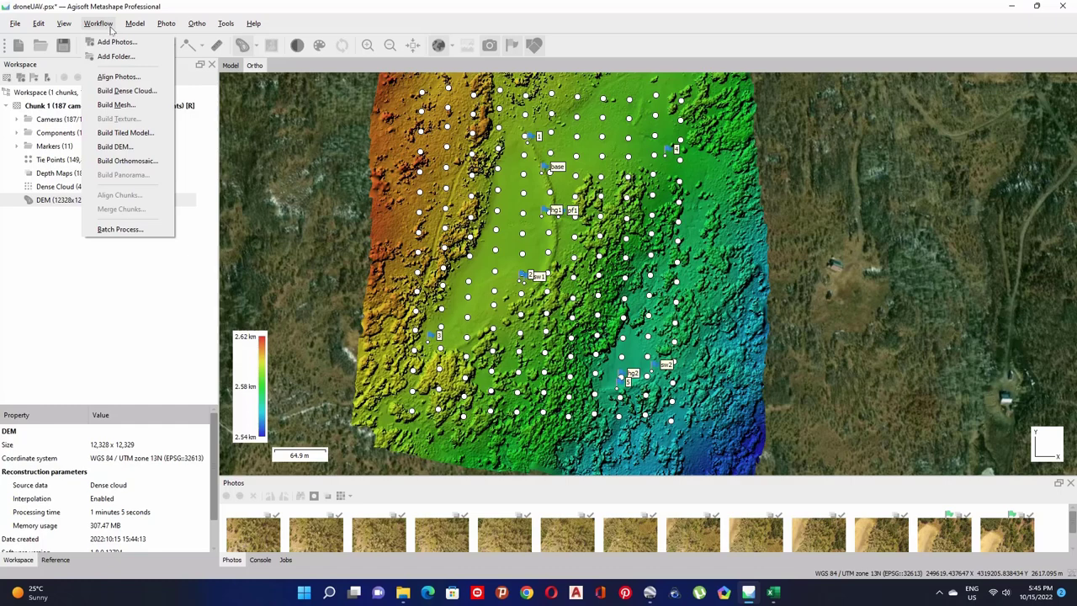
{"action": "left_click", "coordinate": [145, 165]}
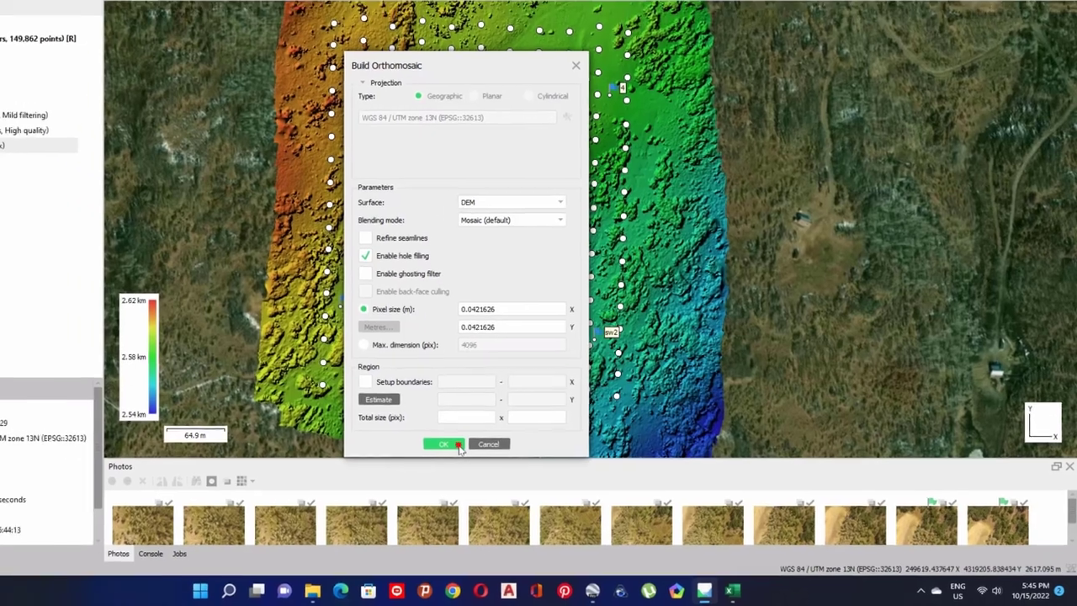
{"action": "left_click", "coordinate": [420, 436]}
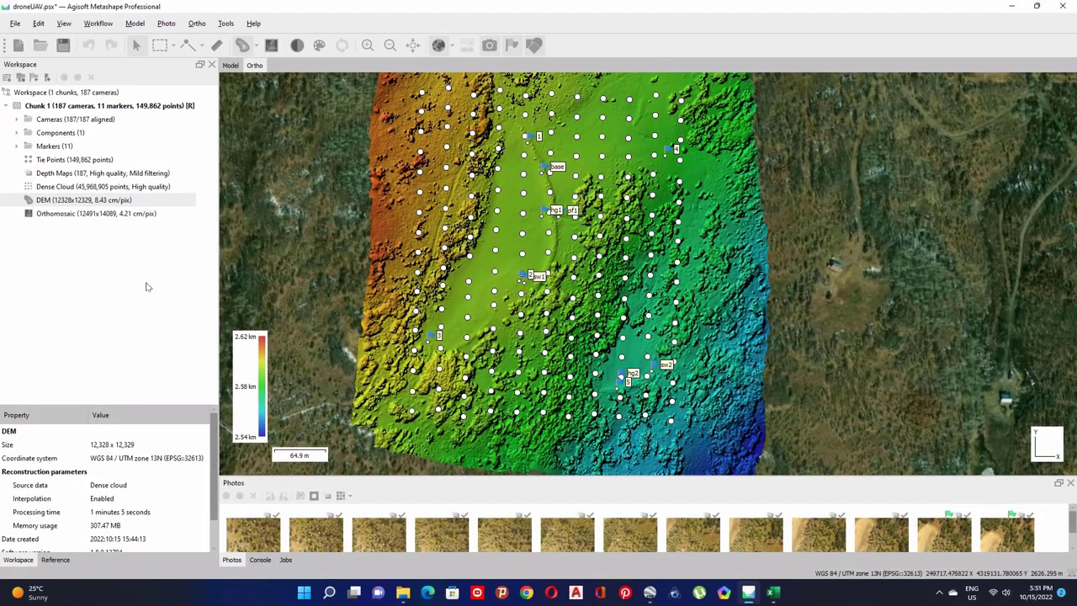
Step: Open the Orthomosaic in the Ortho tab and zoom to view the true-colour imagery
{"action": "left_click", "coordinate": [71, 221]}
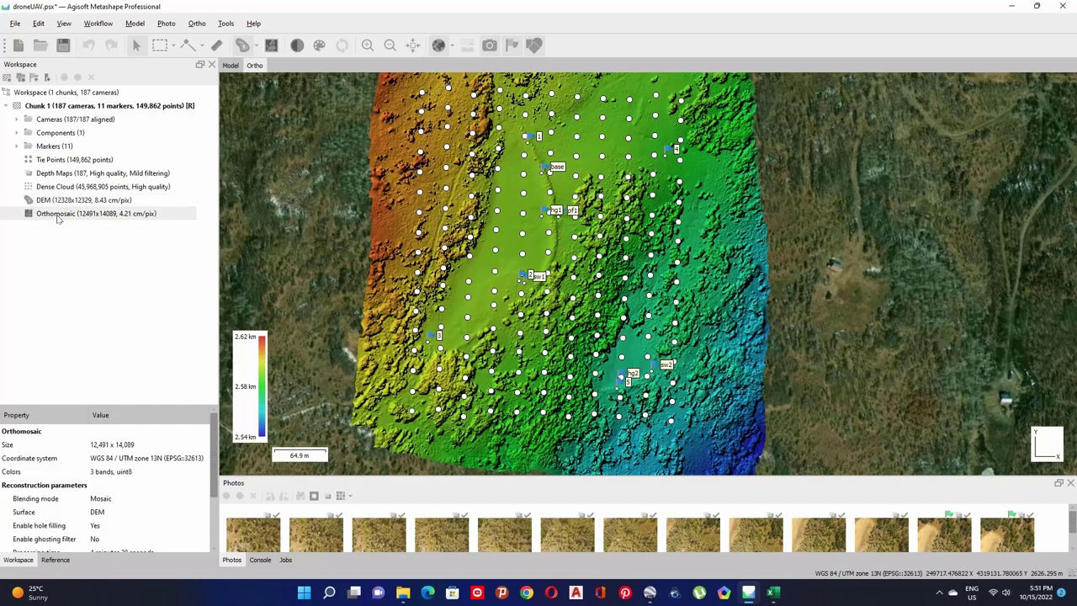
{"action": "double_click", "coordinate": [56, 214]}
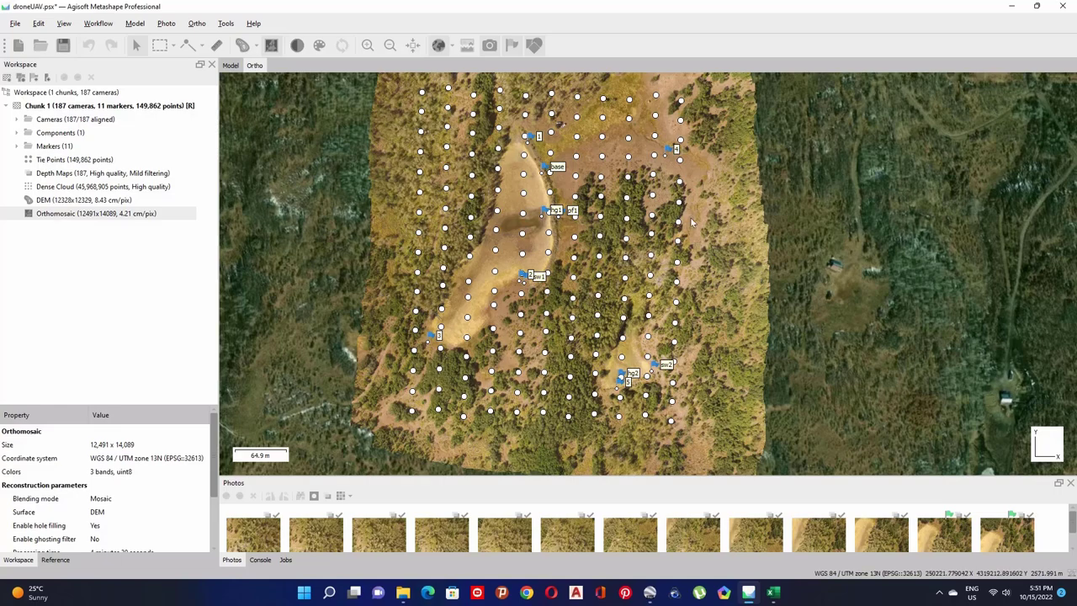
{"action": "scroll", "coordinate": [486, 278], "scroll_direction": "up", "scroll_amount": 1}
{"action": "scroll", "coordinate": [593, 335], "scroll_direction": "up", "scroll_amount": 2}
{"action": "scroll", "coordinate": [594, 334], "scroll_direction": "down", "scroll_amount": 1}
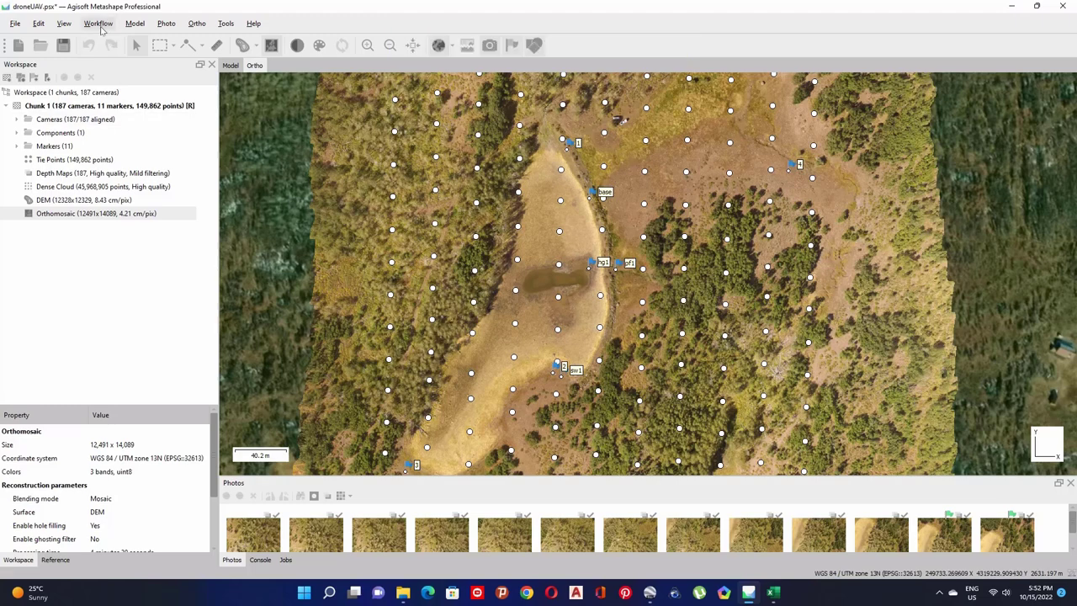
Step: Build a mesh from Depth maps with High quality and High face count
{"action": "left_click", "coordinate": [101, 27]}
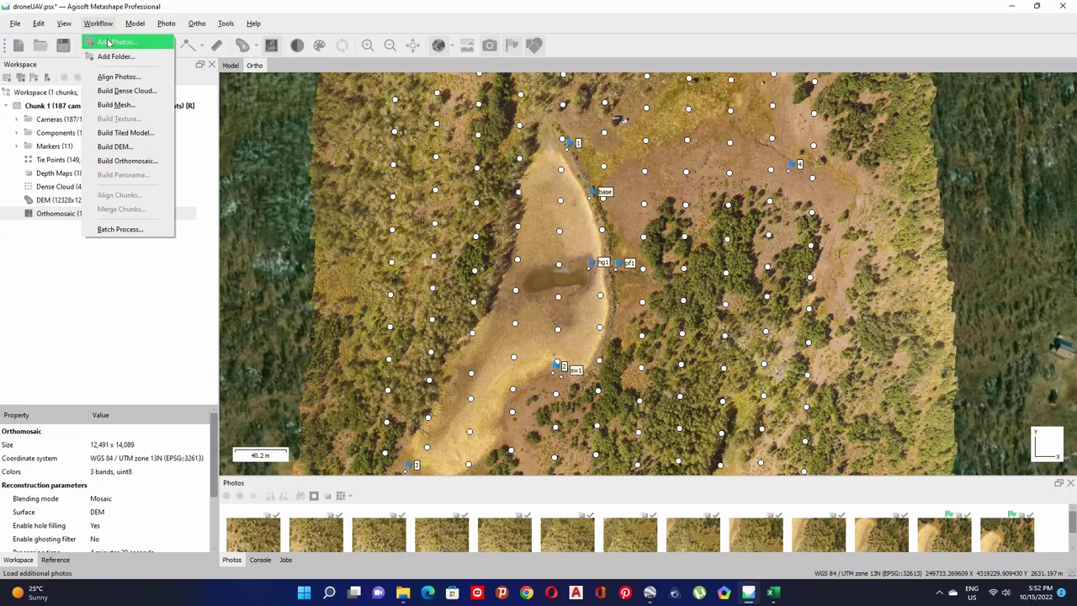
{"action": "left_click", "coordinate": [125, 104]}
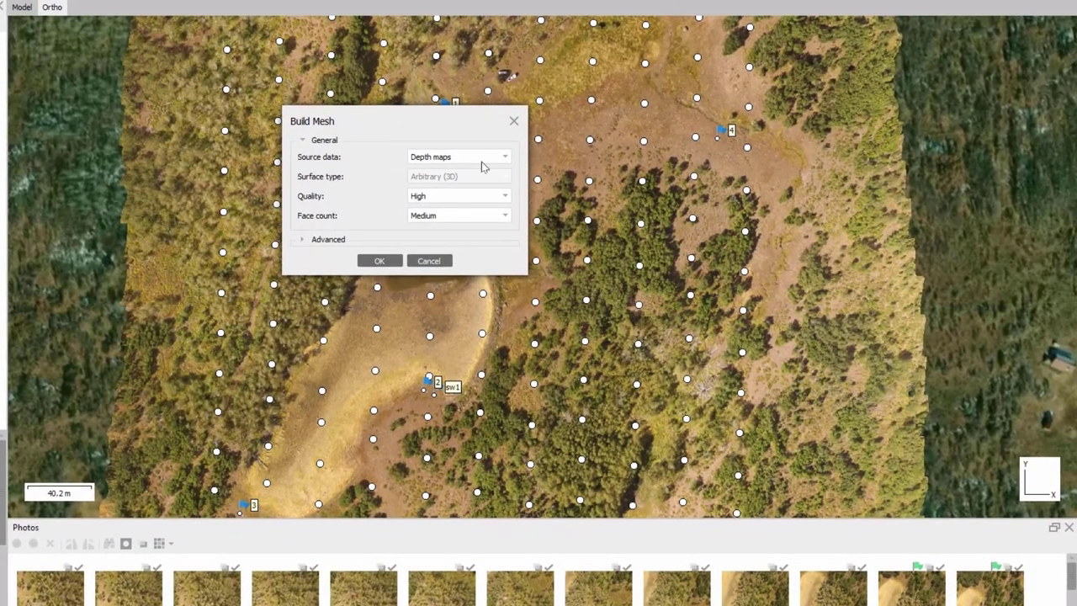
{"action": "left_click", "coordinate": [484, 162]}
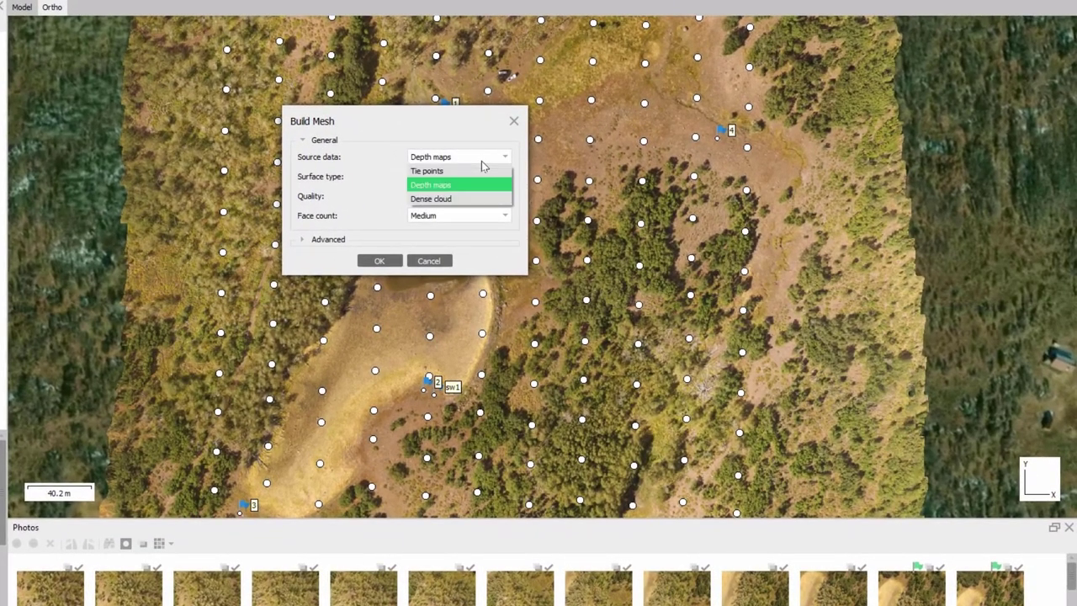
{"action": "left_click", "coordinate": [462, 186]}
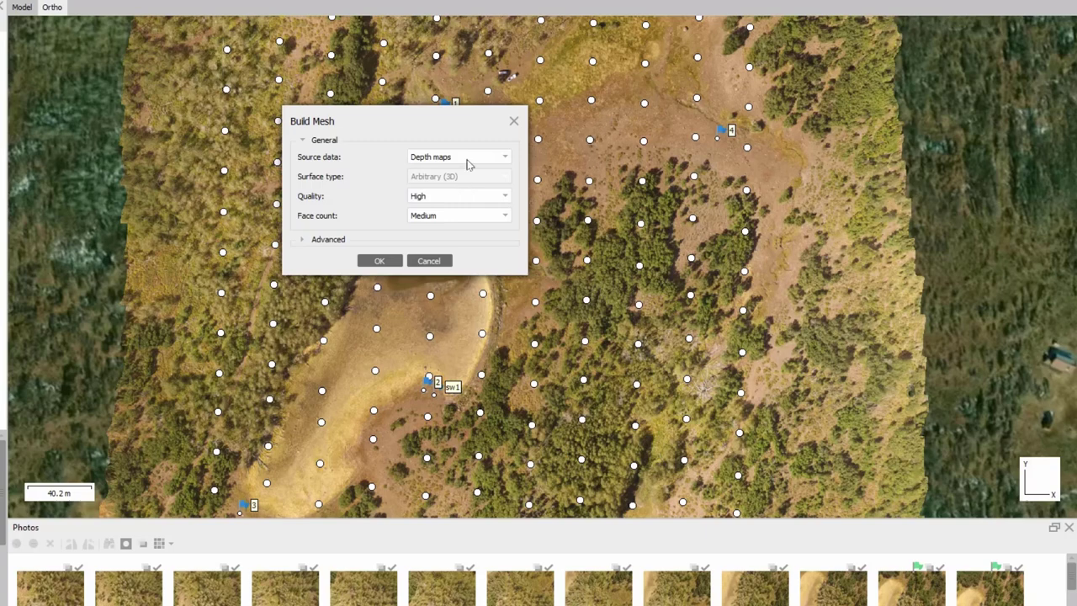
{"action": "left_click", "coordinate": [459, 217]}
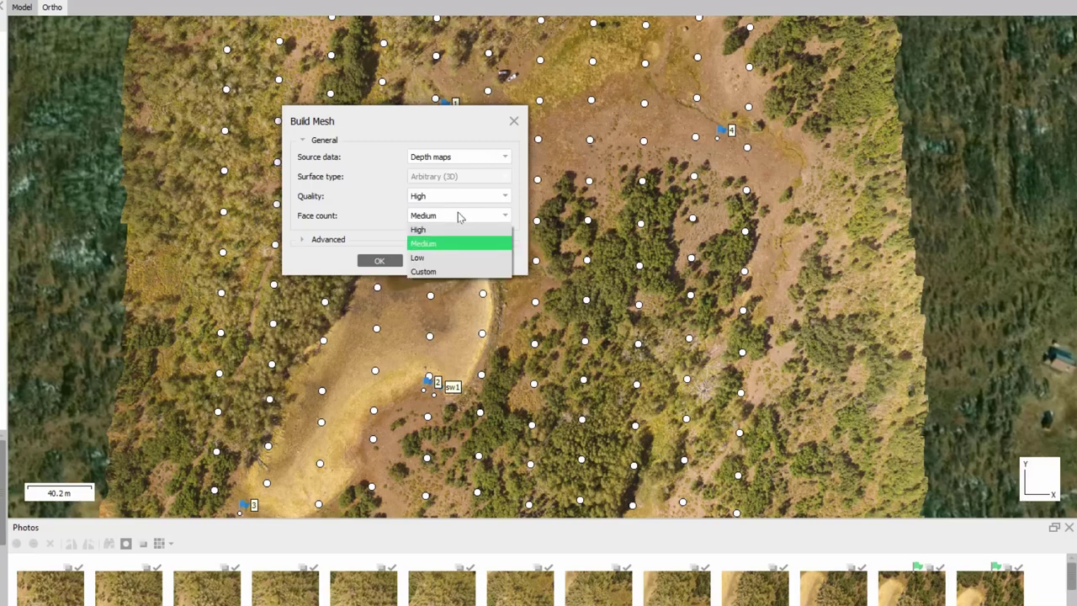
{"action": "left_click", "coordinate": [442, 230]}
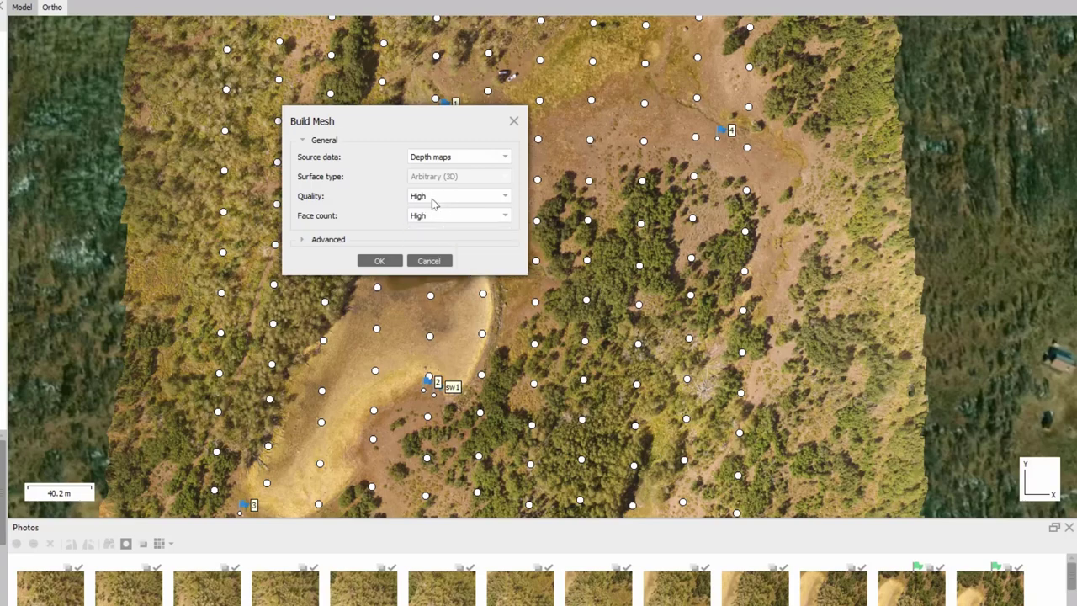
{"action": "left_click", "coordinate": [464, 196]}
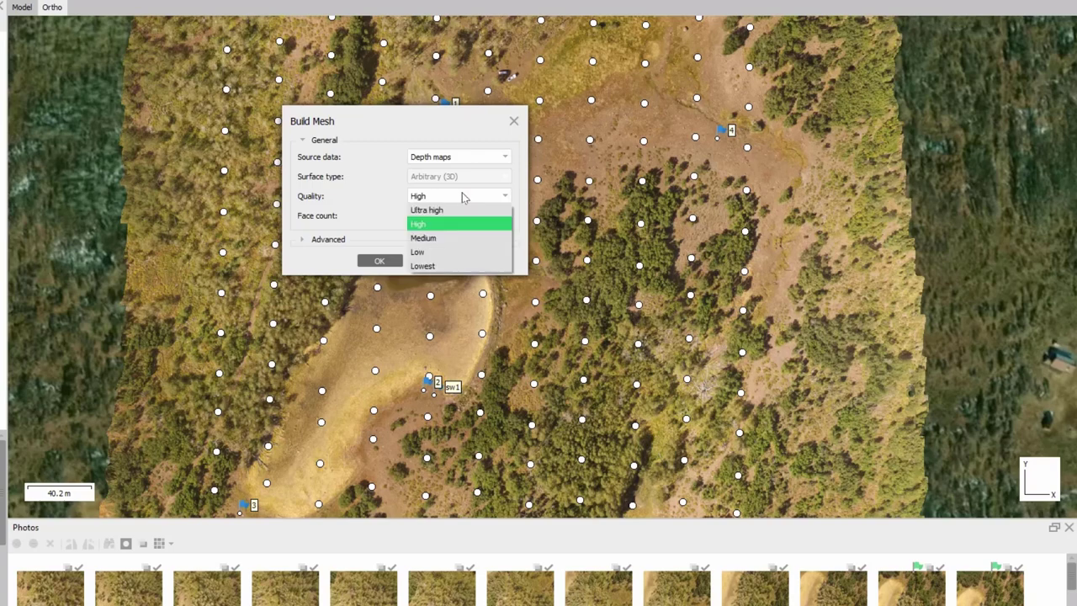
{"action": "left_click", "coordinate": [445, 225]}
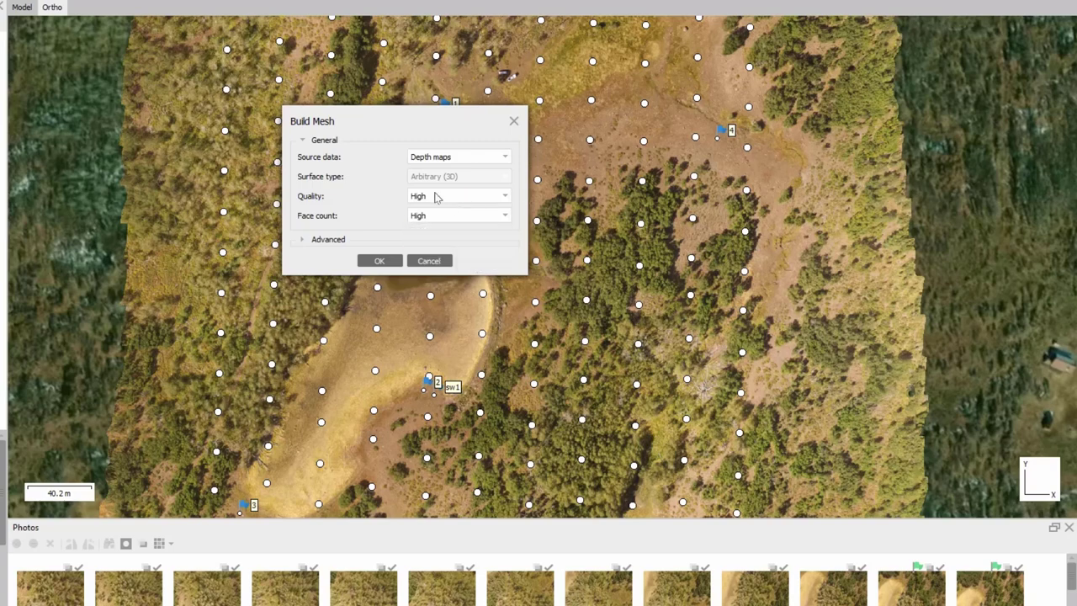
{"action": "left_click", "coordinate": [304, 241]}
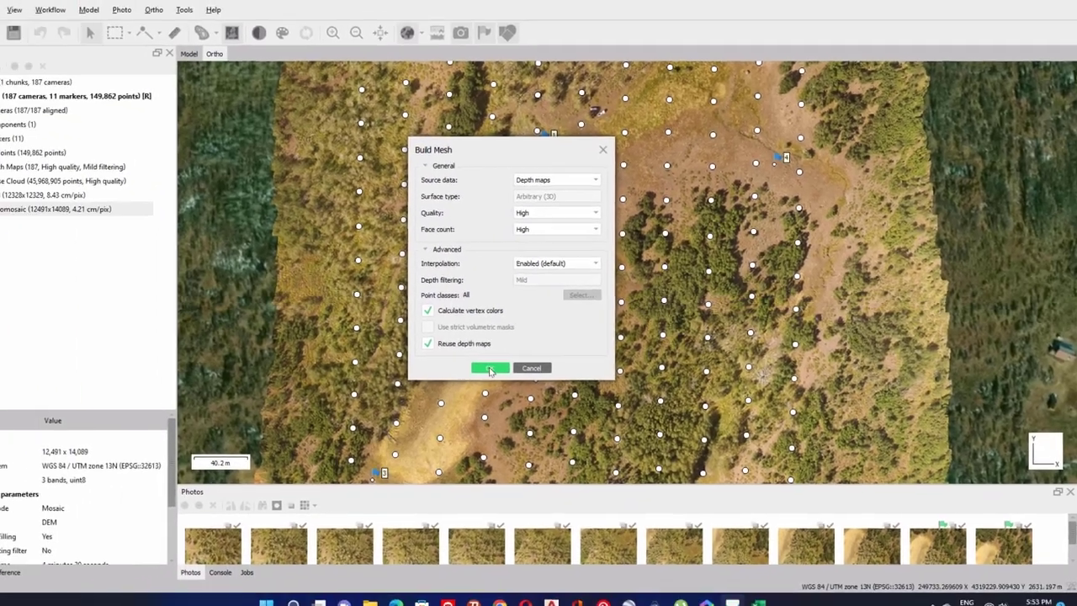
{"action": "left_click", "coordinate": [491, 369]}
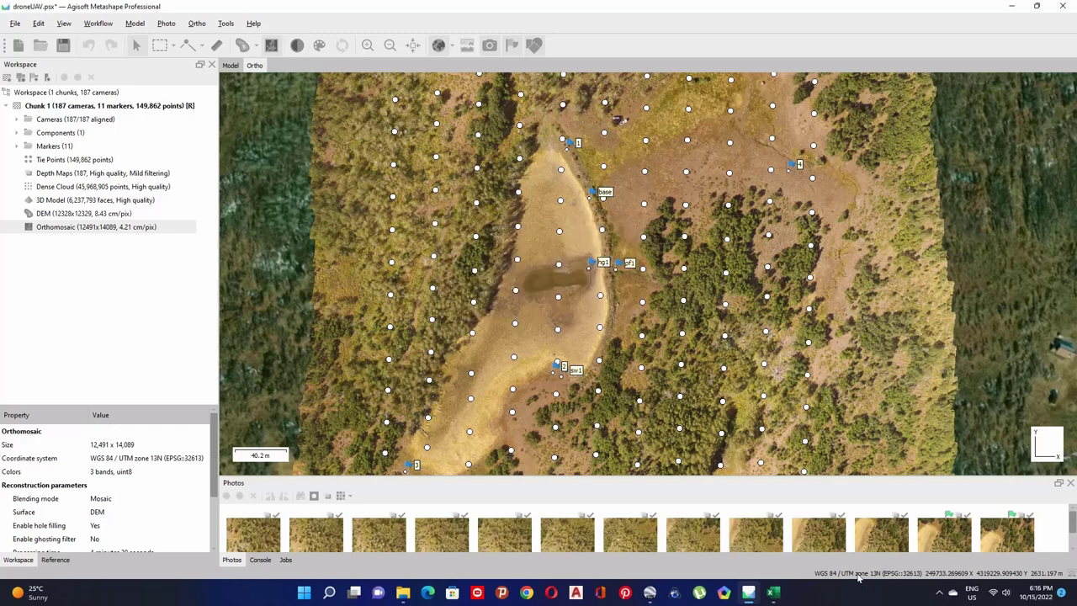
Step: Open the 3D Model in the Model tab, then zoom and orbit to inspect the terrain
{"action": "left_click", "coordinate": [68, 202]}
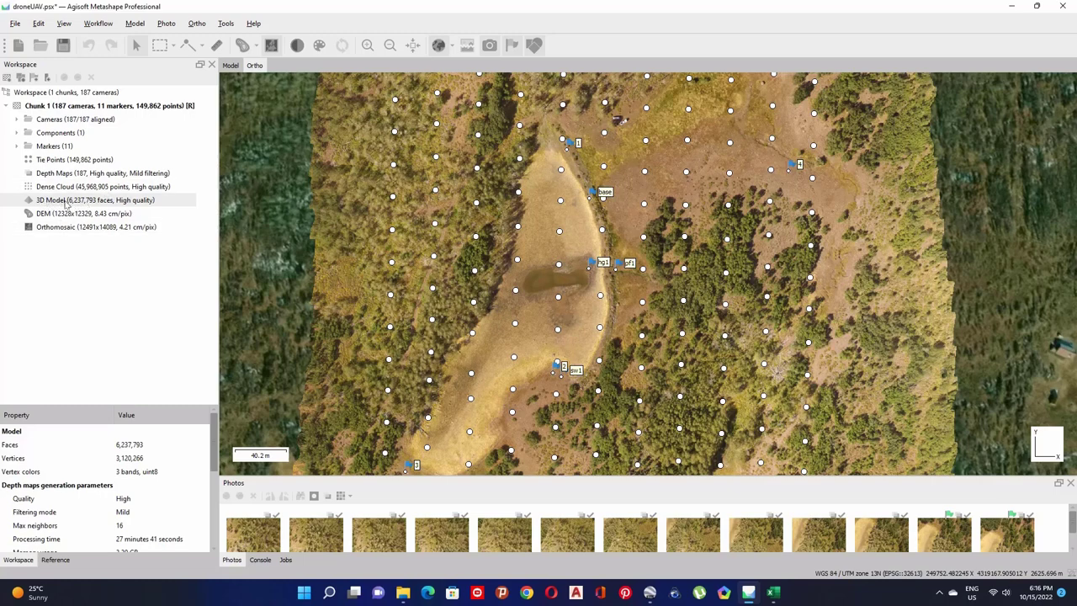
{"action": "double_click", "coordinate": [66, 203]}
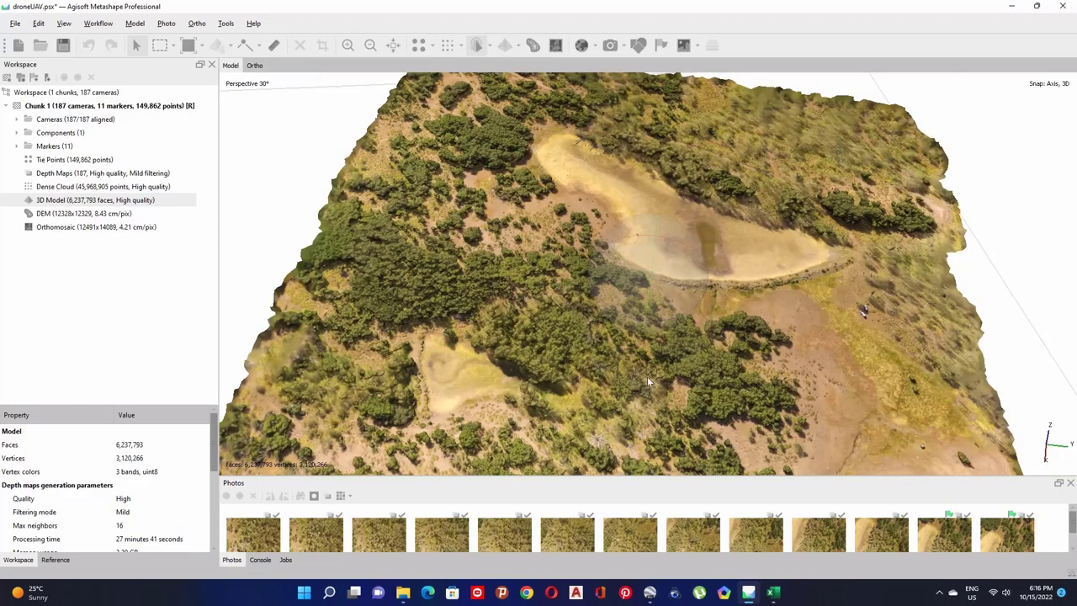
{"action": "scroll", "coordinate": [600, 398], "scroll_direction": "up", "scroll_amount": 3}
{"action": "left_click_drag", "start_coordinate": [600, 397], "coordinate": [688, 335]}
{"action": "left_click_drag", "start_coordinate": [334, 417], "coordinate": [415, 438]}
{"action": "left_click_drag", "start_coordinate": [497, 410], "coordinate": [252, 155]}
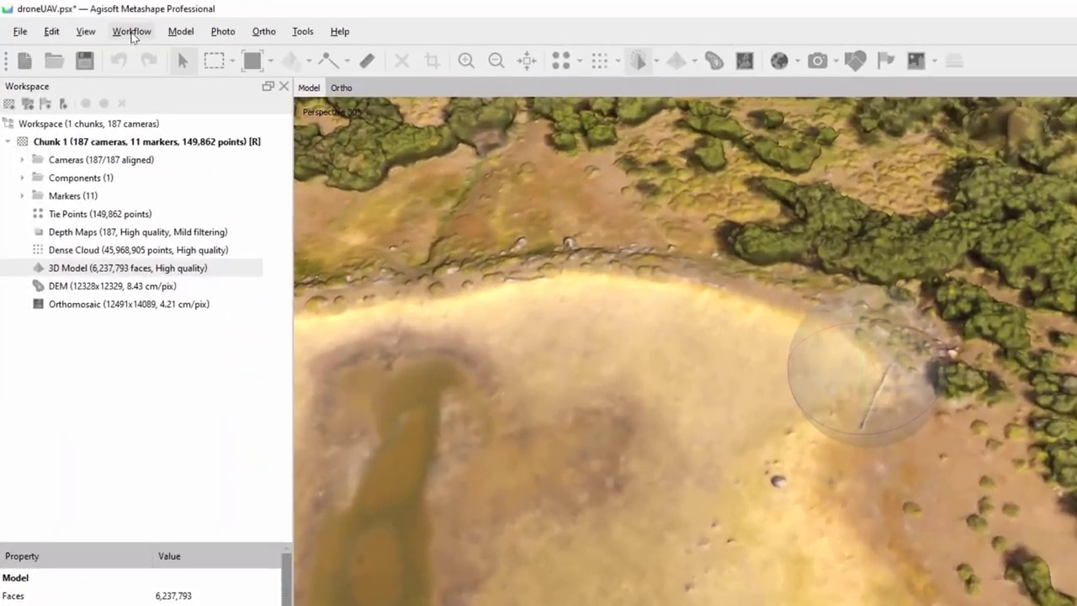
Step: Build a Diffuse map texture with Generic mapping for the 3D model
{"action": "left_click", "coordinate": [122, 29]}
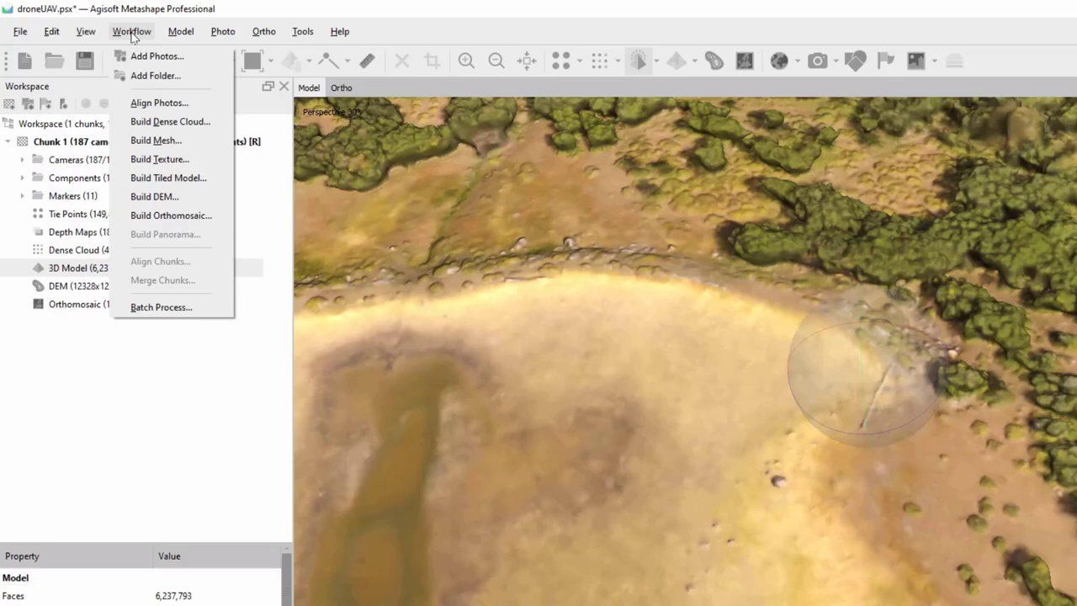
{"action": "left_click", "coordinate": [179, 160]}
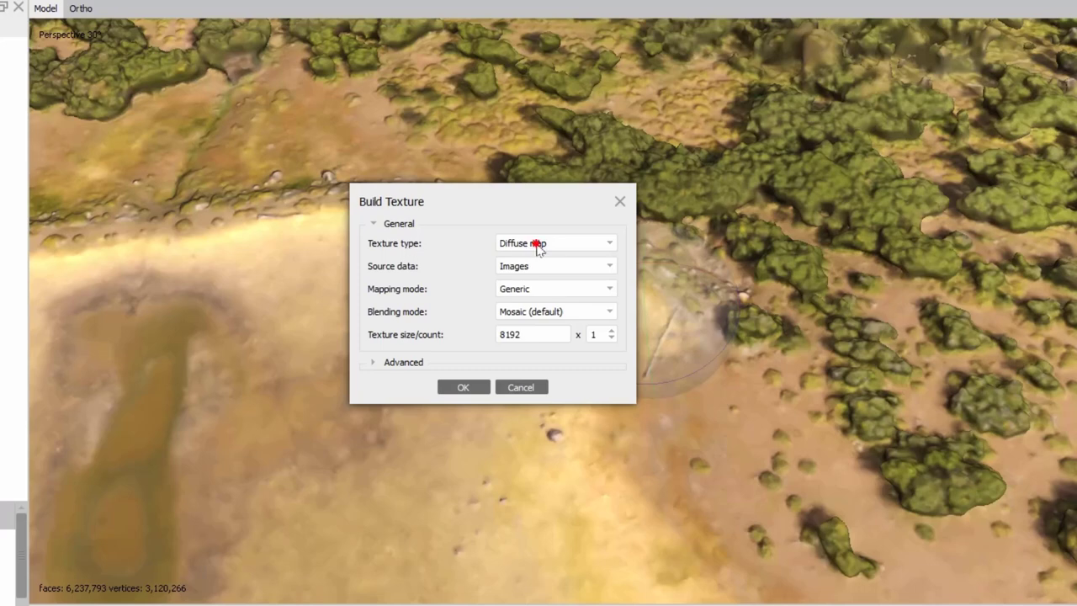
{"action": "left_click", "coordinate": [595, 259]}
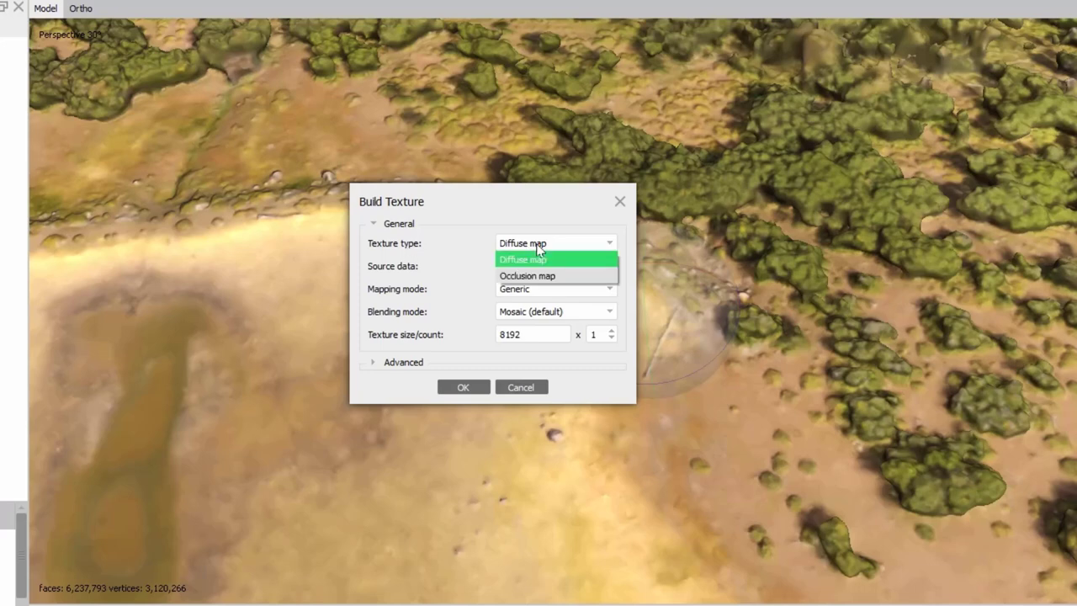
{"action": "left_click", "coordinate": [544, 259]}
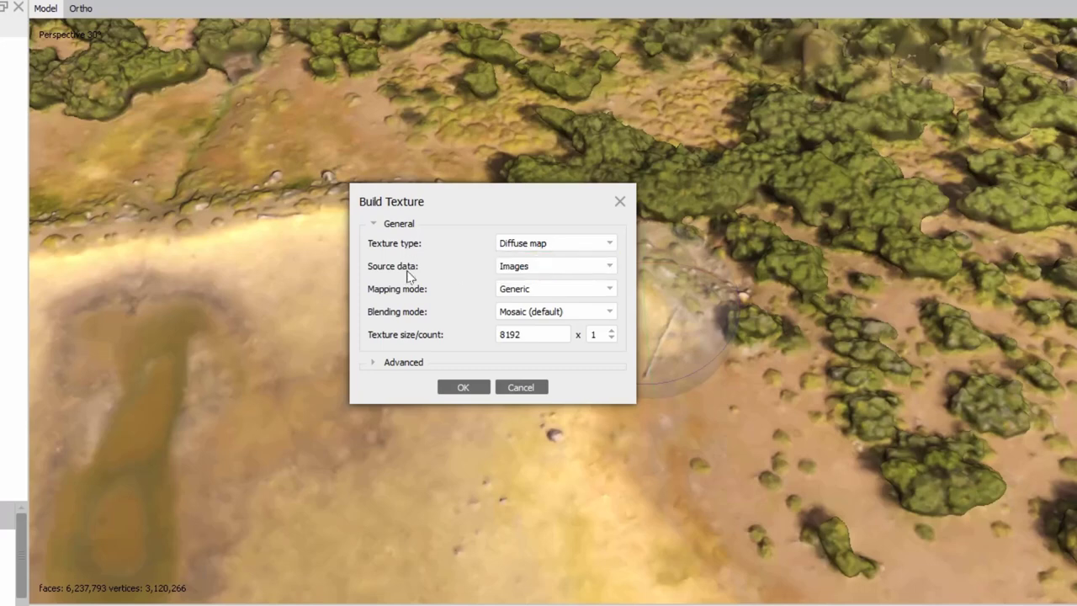
{"action": "left_click", "coordinate": [530, 289]}
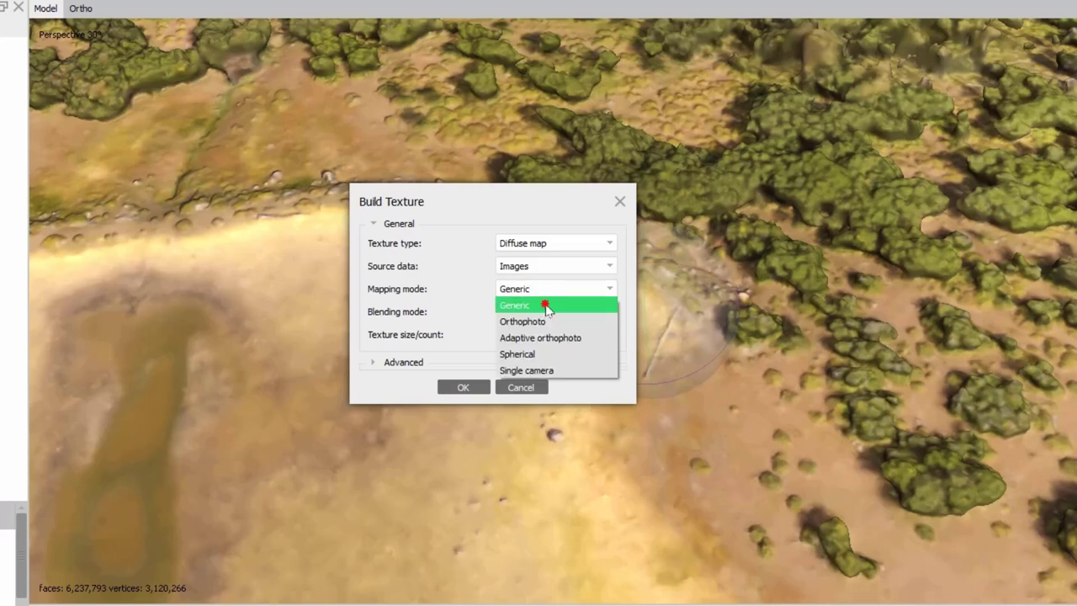
{"action": "left_click", "coordinate": [547, 306]}
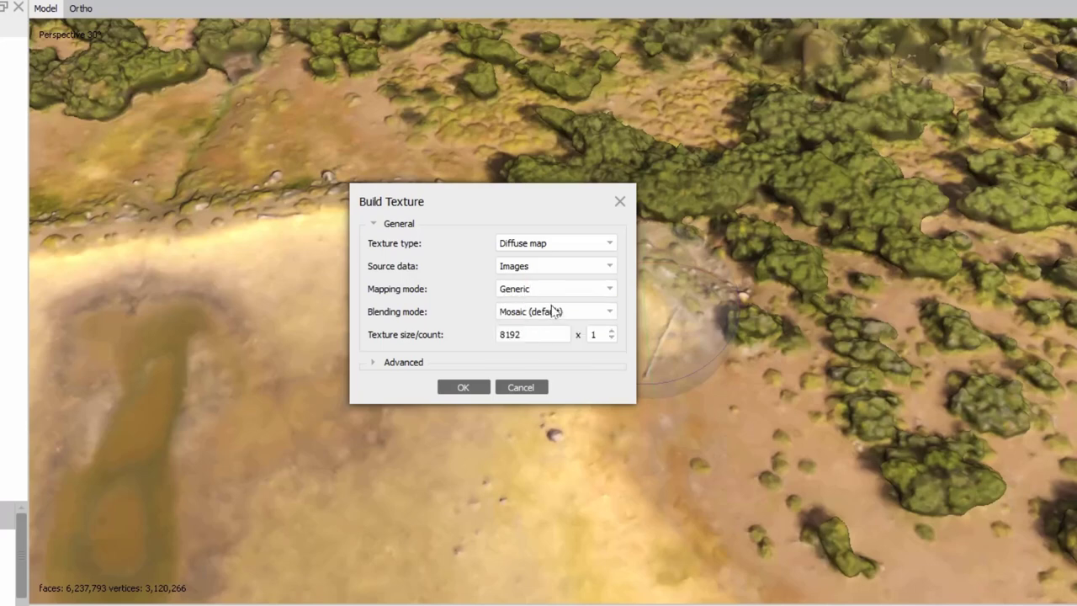
{"action": "left_click", "coordinate": [372, 364]}
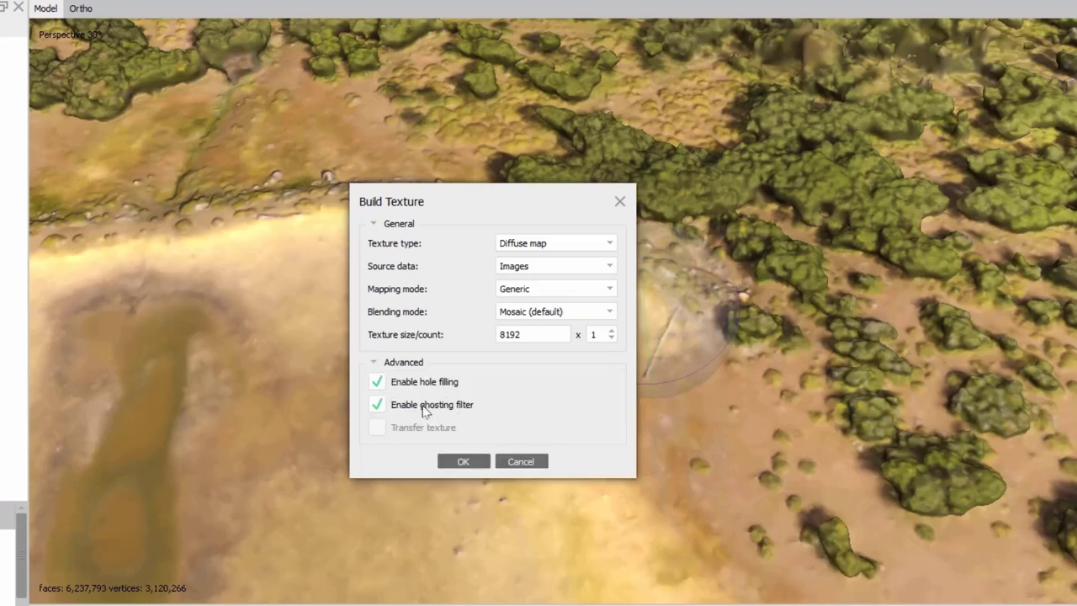
{"action": "left_click", "coordinate": [468, 462]}
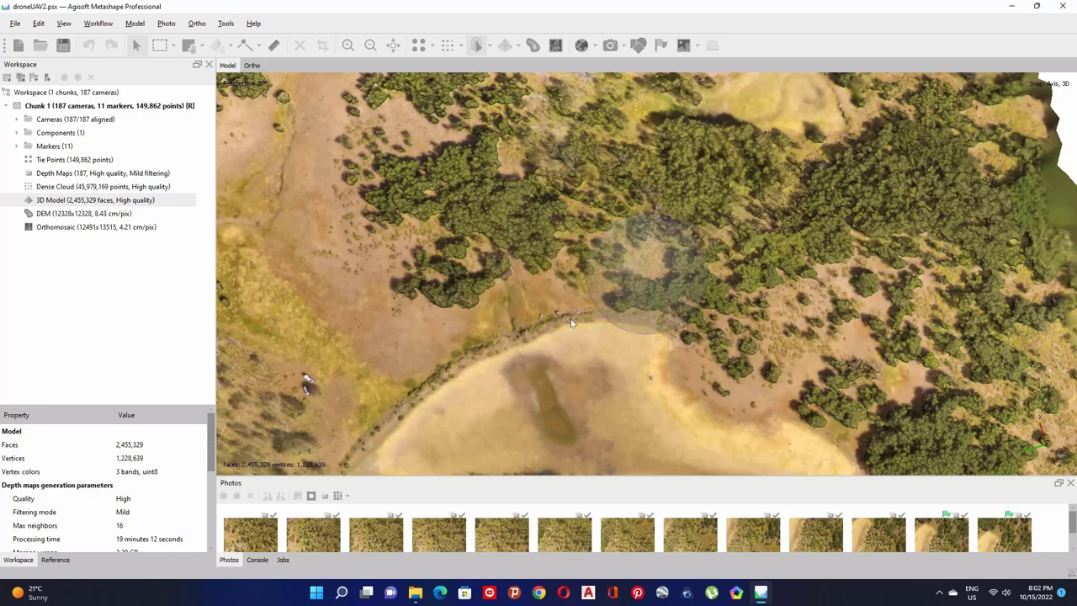
Step: Zoom out and rotate the textured model to a top-down view, then select the Orthomosaic
{"action": "scroll", "coordinate": [570, 323], "scroll_direction": "down", "scroll_amount": 2}
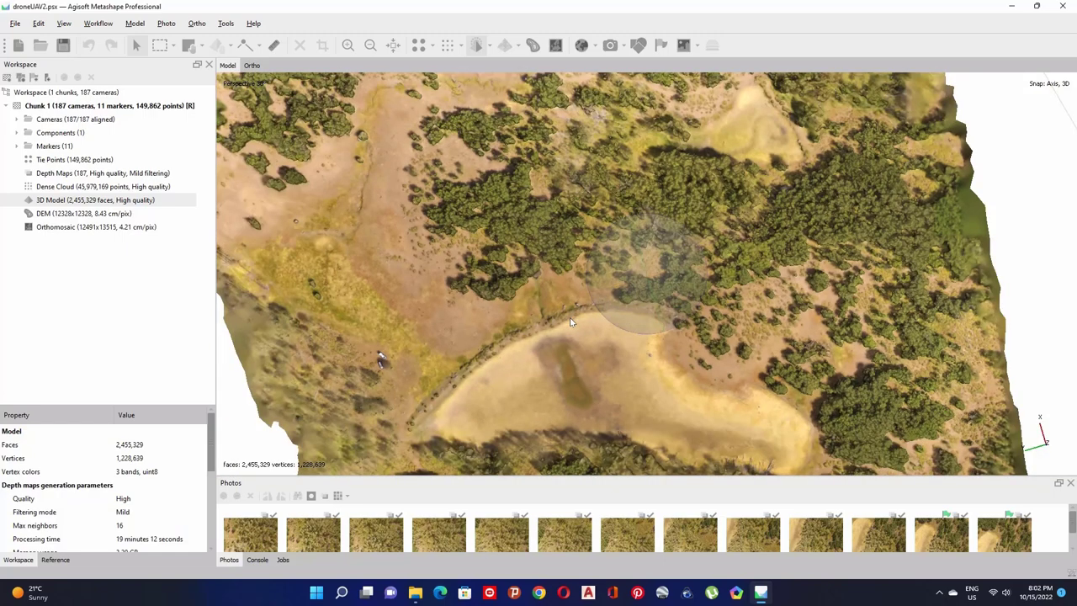
{"action": "scroll", "coordinate": [517, 320], "scroll_direction": "down", "scroll_amount": 5}
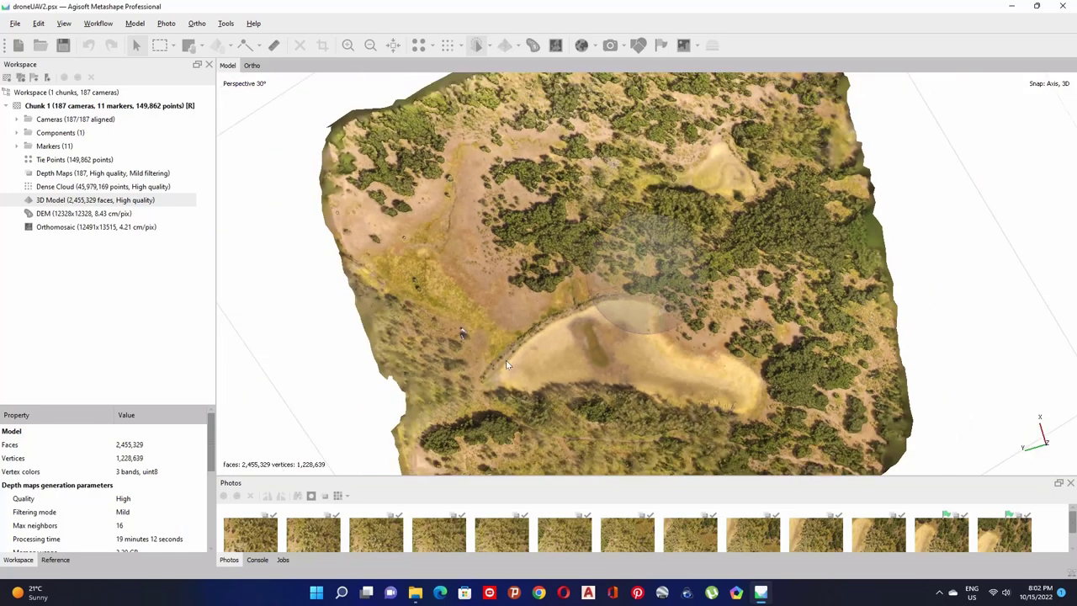
{"action": "left_click_drag", "start_coordinate": [505, 361], "coordinate": [445, 279]}
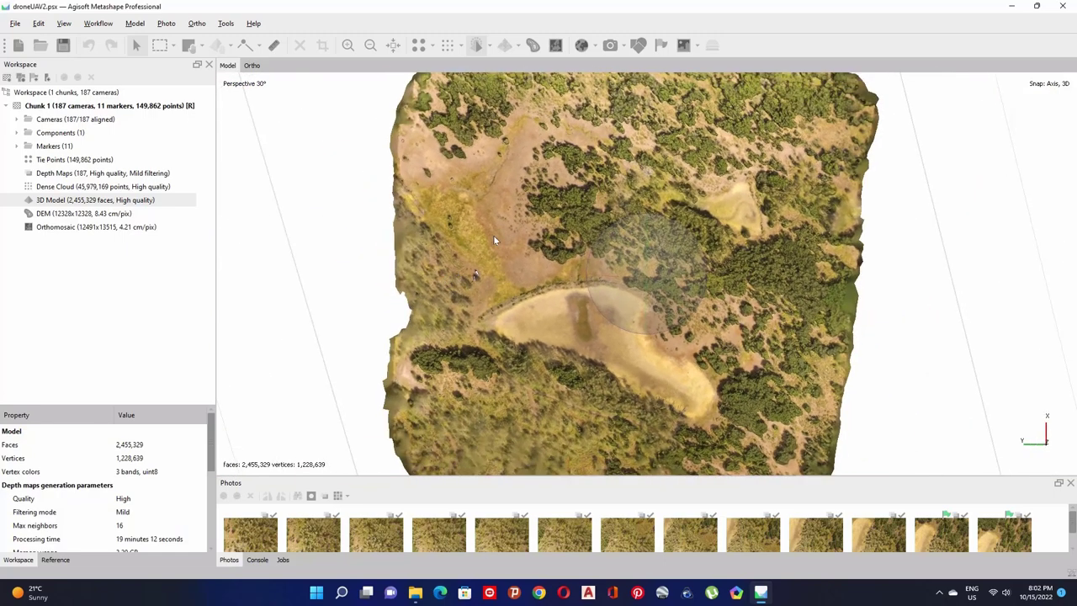
{"action": "mouse_move", "coordinate": [493, 239]}
{"action": "left_mouse_down"}
{"action": "mouse_move", "coordinate": [498, 217]}
{"action": "mouse_move", "coordinate": [484, 229]}
{"action": "left_mouse_up"}
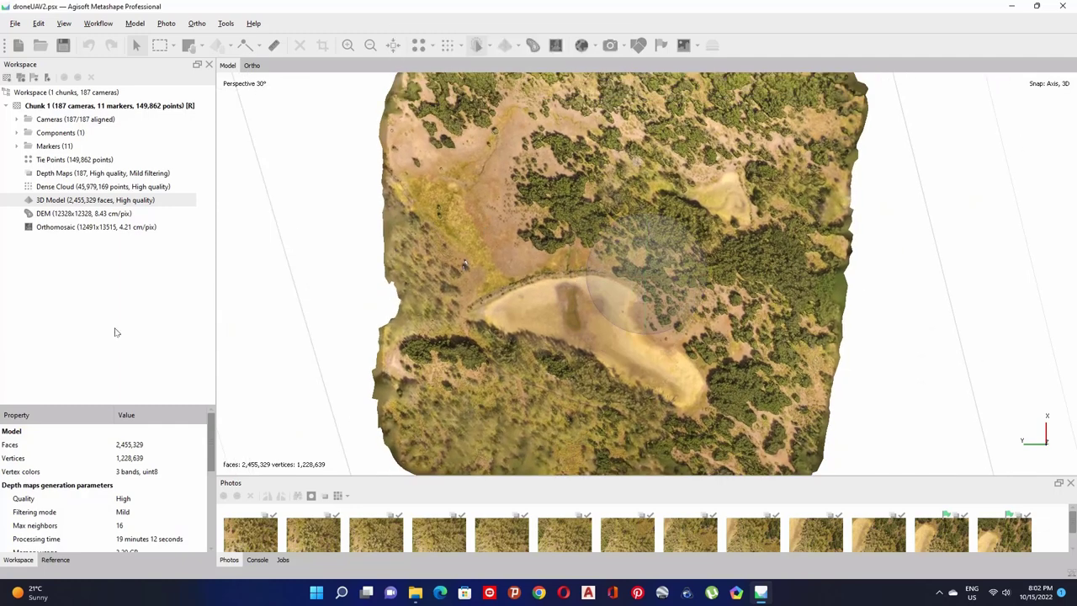
{"action": "left_click", "coordinate": [68, 231]}
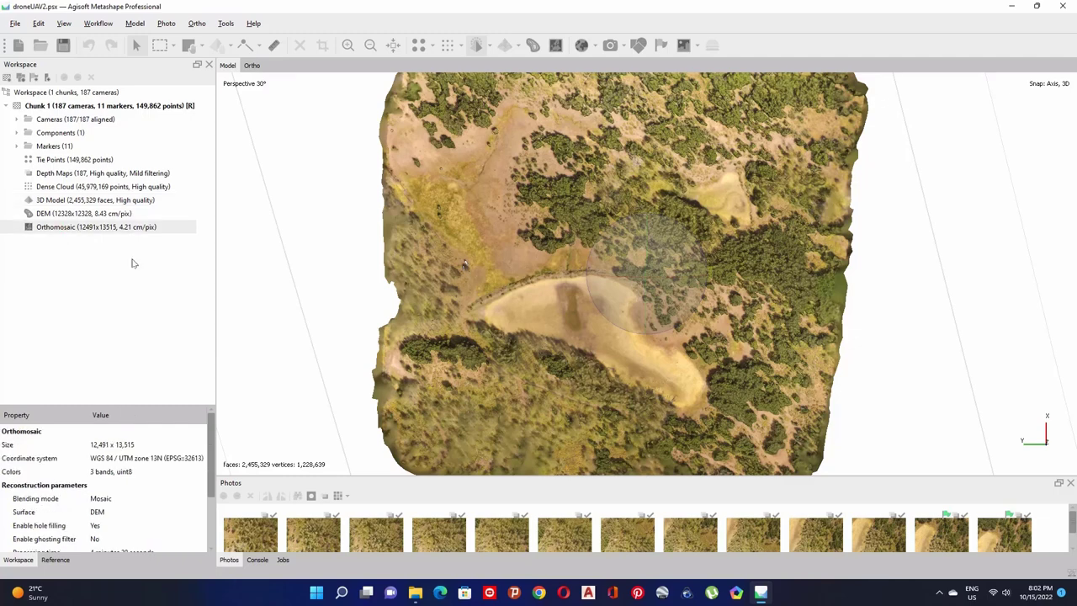
Step: Export the orthomosaic as JPEG/TIFF/PNG with a 0.04 m pixel size
{"action": "right_click", "coordinate": [81, 232]}
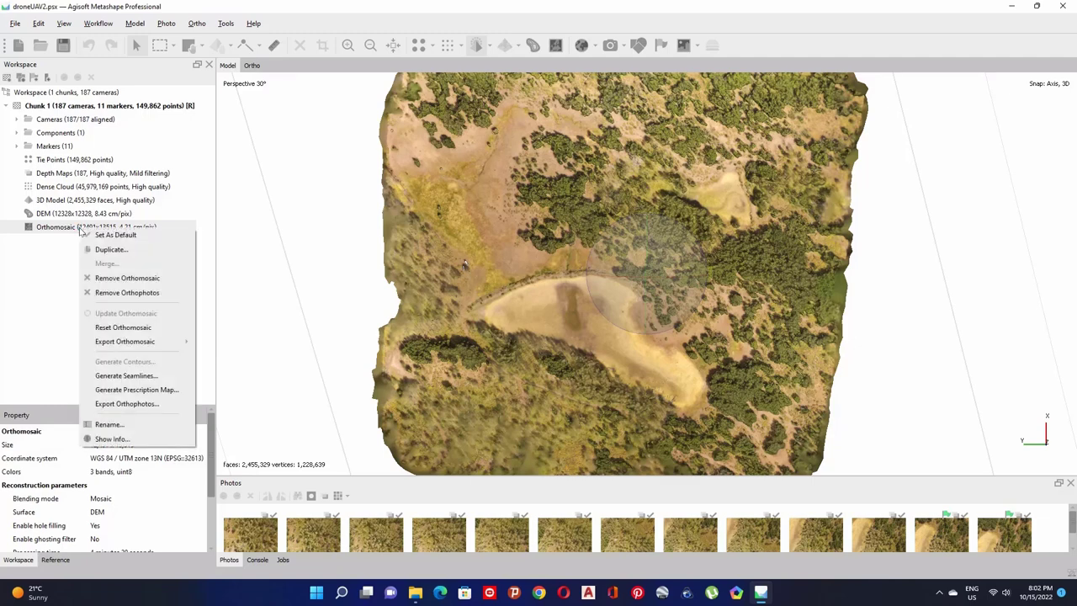
{"action": "mouse_move", "coordinate": [131, 346]}
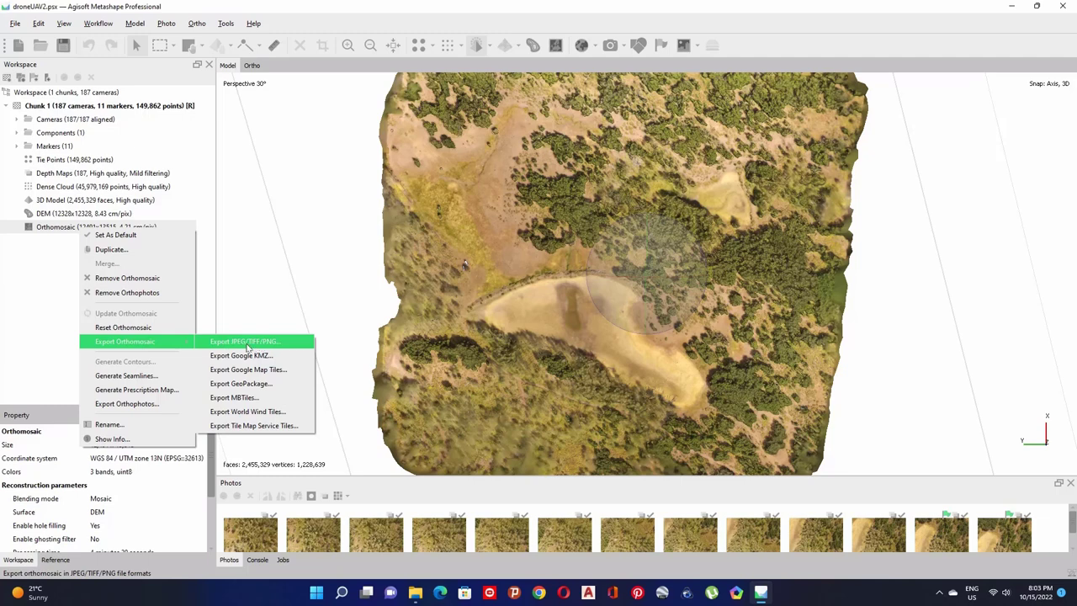
{"action": "left_click", "coordinate": [247, 343]}
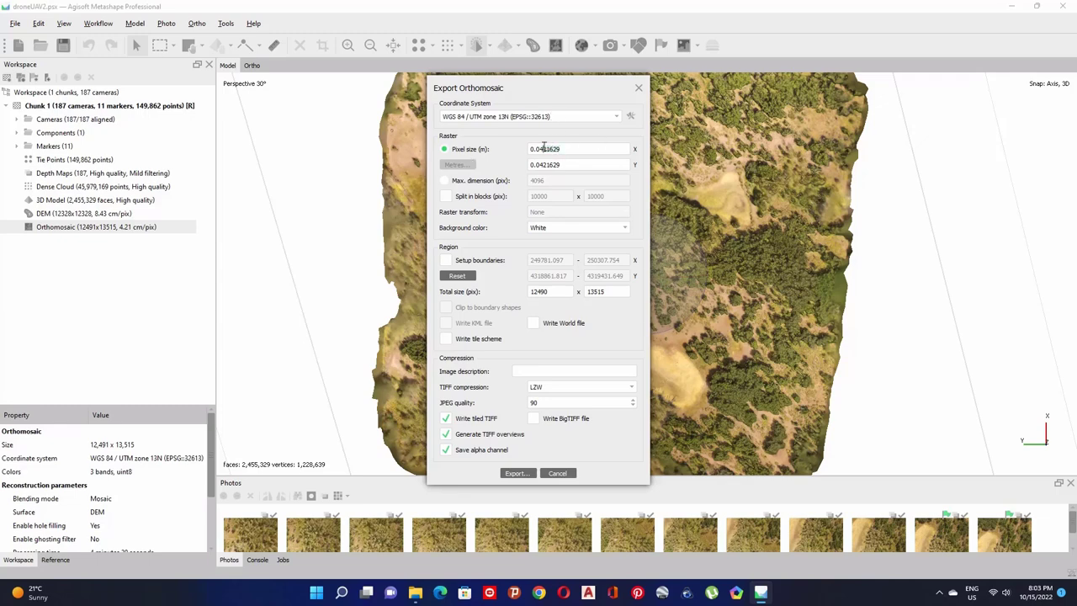
{"action": "left_click_drag", "start_coordinate": [543, 149], "coordinate": [562, 165]}
{"action": "key", "text": "Delete"}
{"action": "key", "text": "Delete"}
Step: Split the export into 10000-pixel blocks, keep a white background, and write a world file
{"action": "left_click", "coordinate": [448, 198]}
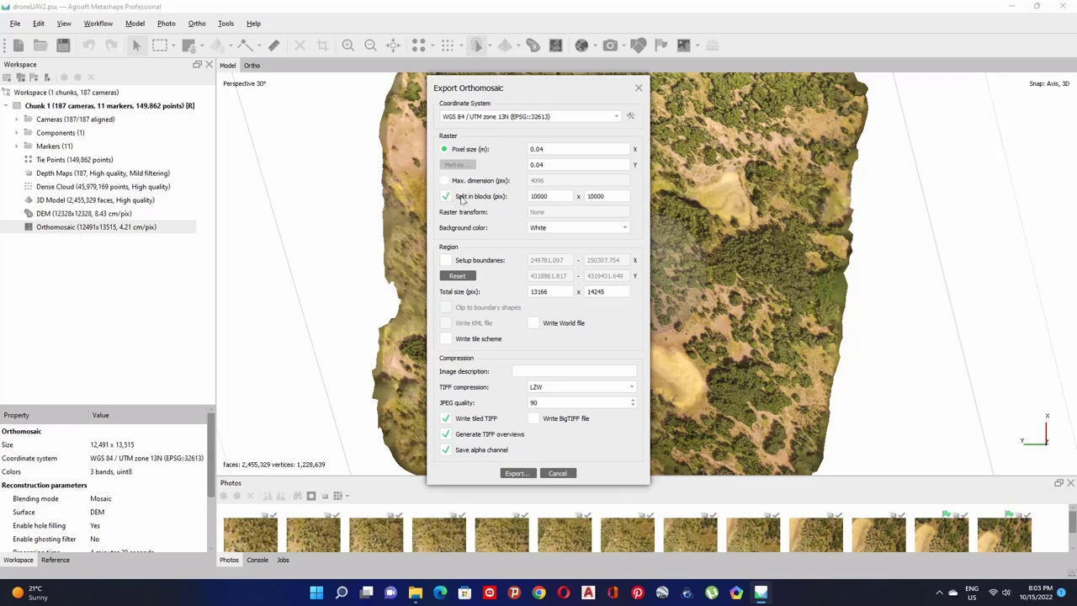
{"action": "left_click", "coordinate": [593, 230]}
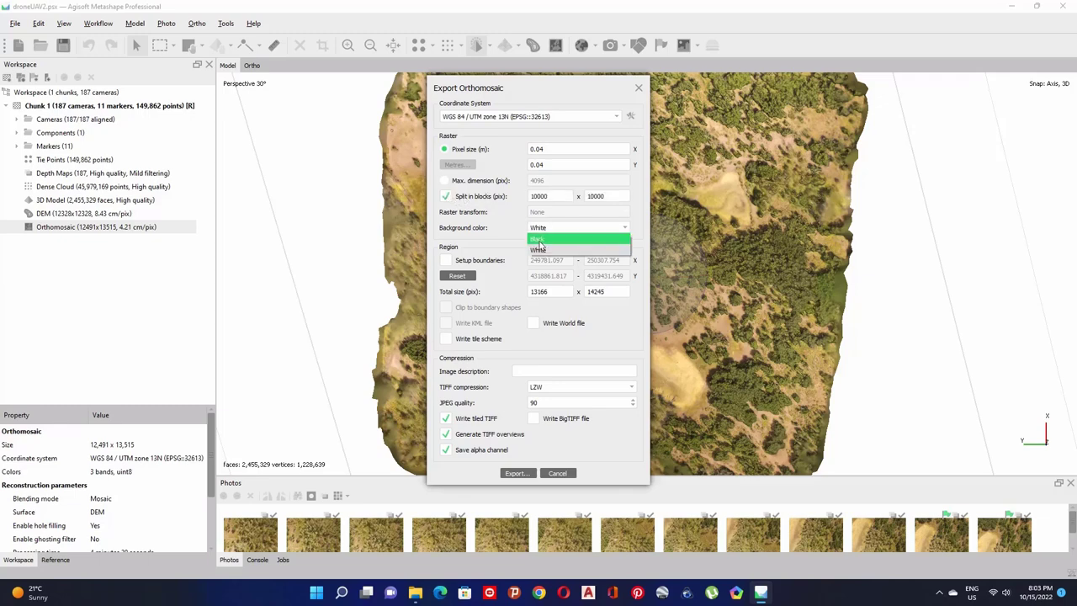
{"action": "left_click", "coordinate": [540, 249]}
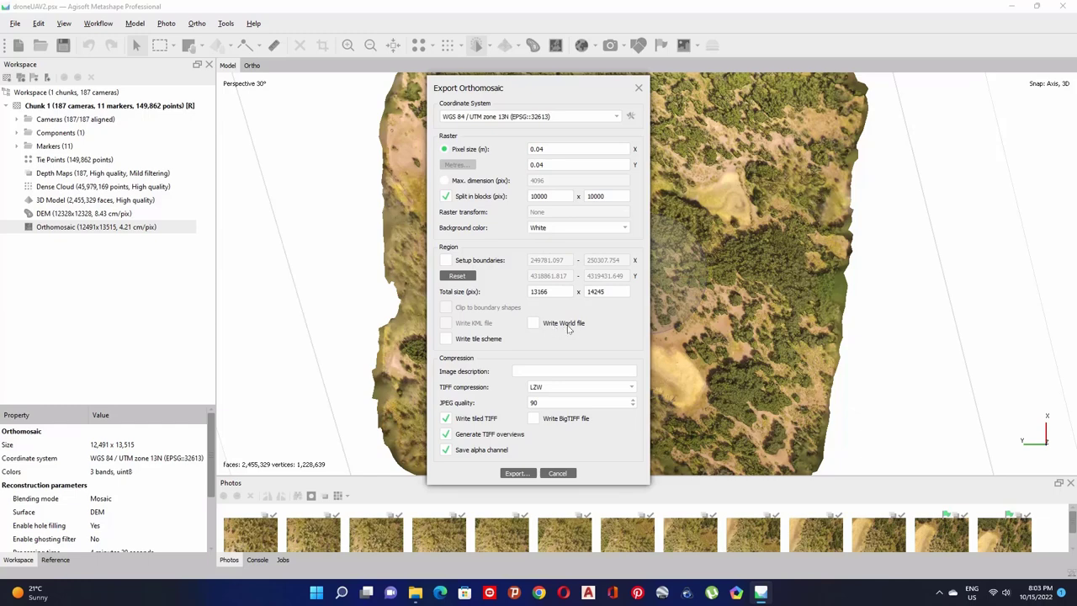
{"action": "left_click", "coordinate": [533, 324]}
Step: Keep LZW compression, turn off tiled TIFF, overviews and alpha channel, and export
{"action": "left_click", "coordinate": [556, 385]}
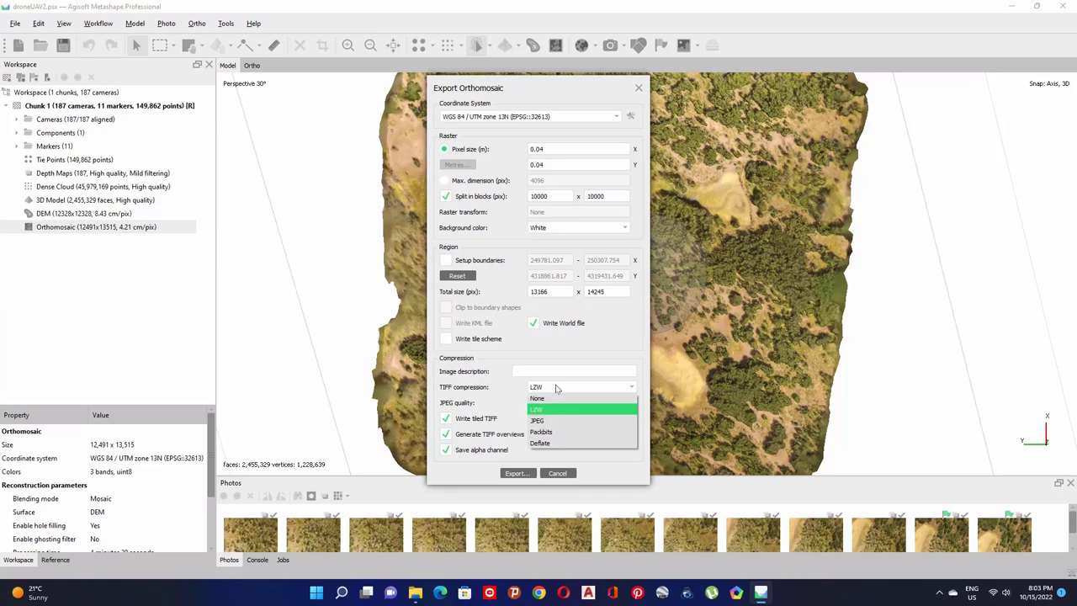
{"action": "left_click", "coordinate": [548, 411]}
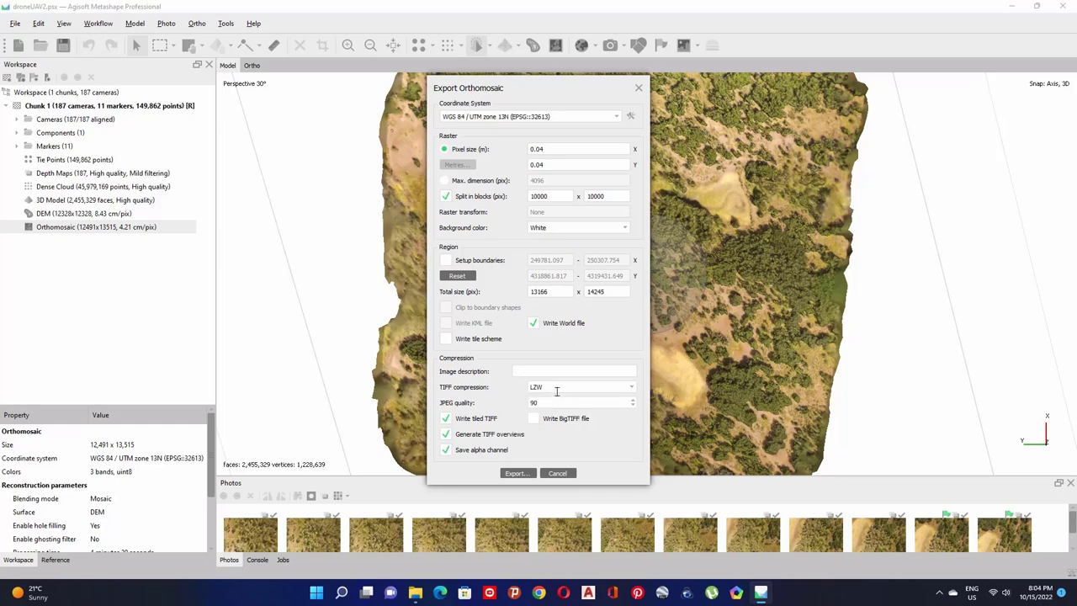
{"action": "left_click", "coordinate": [542, 404]}
{"action": "left_click", "coordinate": [446, 419]}
{"action": "left_click", "coordinate": [446, 435]}
{"action": "left_click", "coordinate": [446, 450]}
{"action": "left_click", "coordinate": [533, 474]}
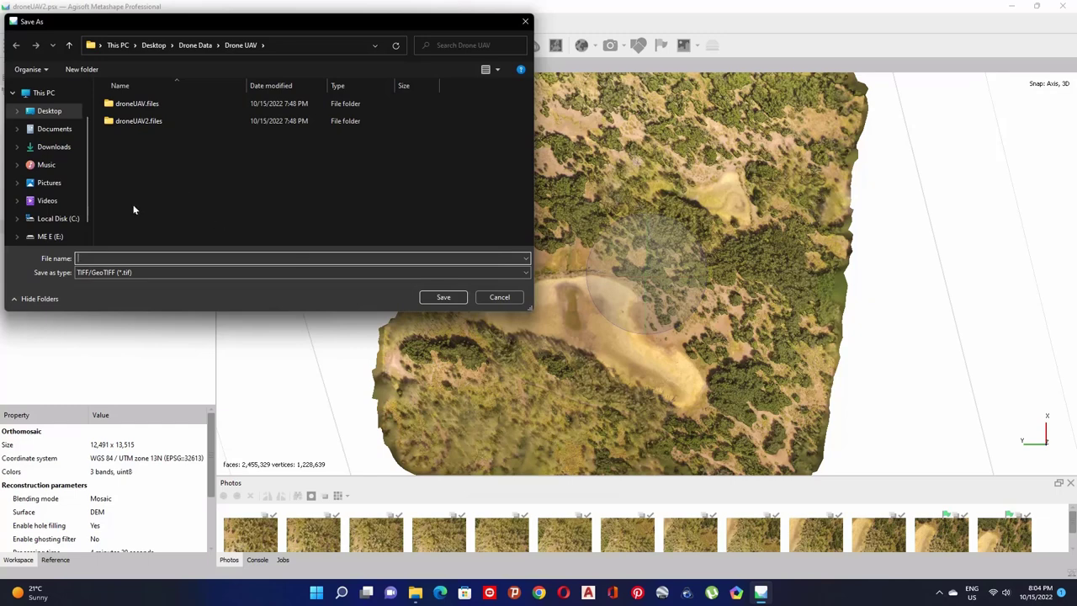
Step: Create an Ortho folder inside Drone UAV and save the orthomosaic GeoTIFF there as 1
{"action": "right_click", "coordinate": [172, 178]}
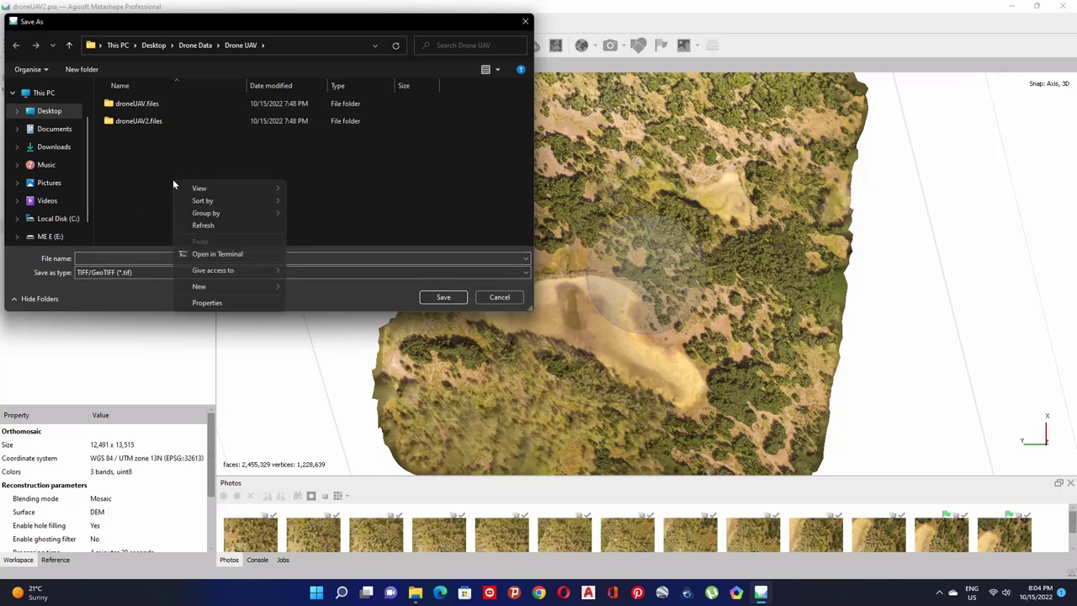
{"action": "mouse_move", "coordinate": [247, 284]}
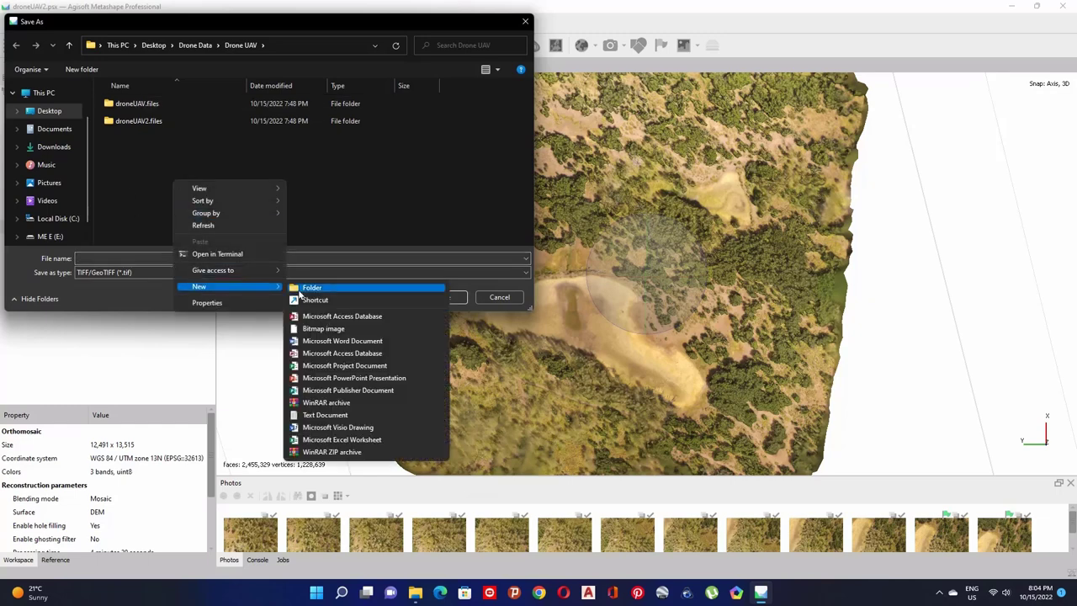
{"action": "left_click", "coordinate": [306, 289]}
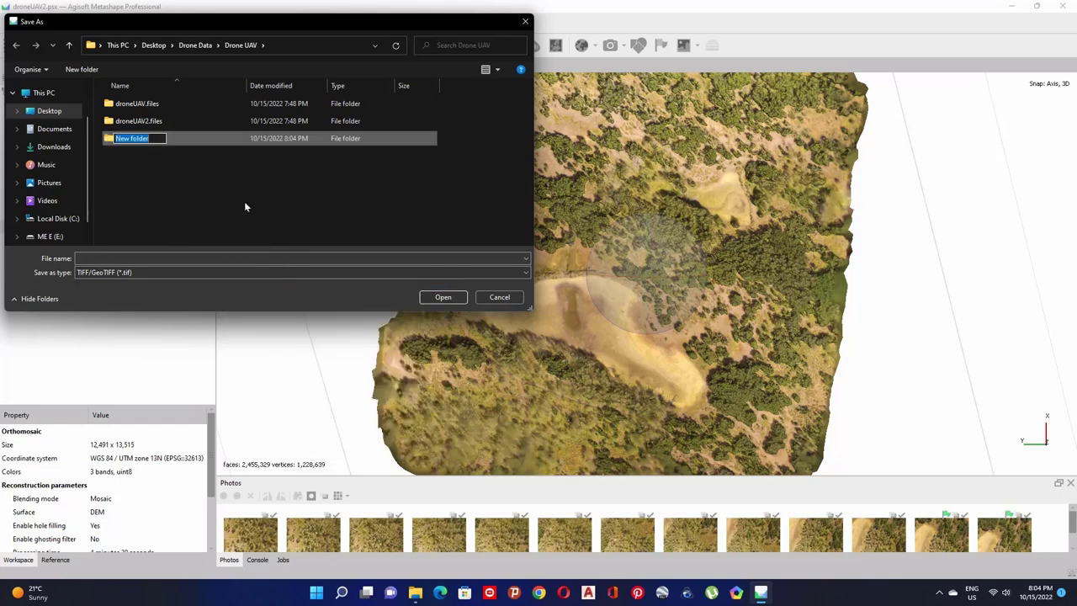
{"action": "type", "text": "Ortho"}
{"action": "key", "text": "Return"}
{"action": "double_click", "coordinate": [121, 140]}
{"action": "left_click", "coordinate": [111, 259]}
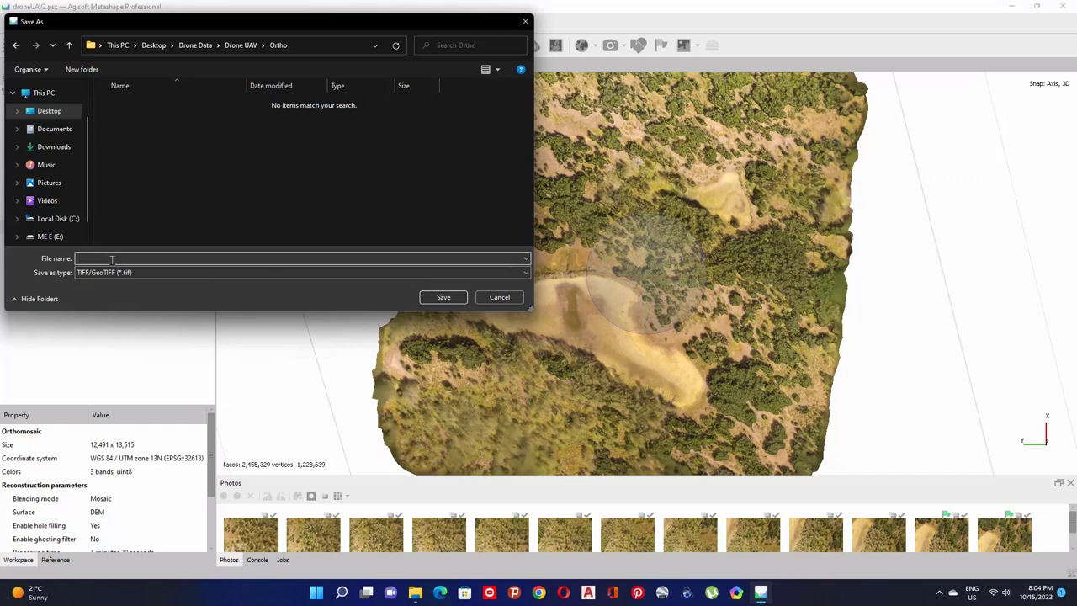
{"action": "left_click", "coordinate": [443, 298]}
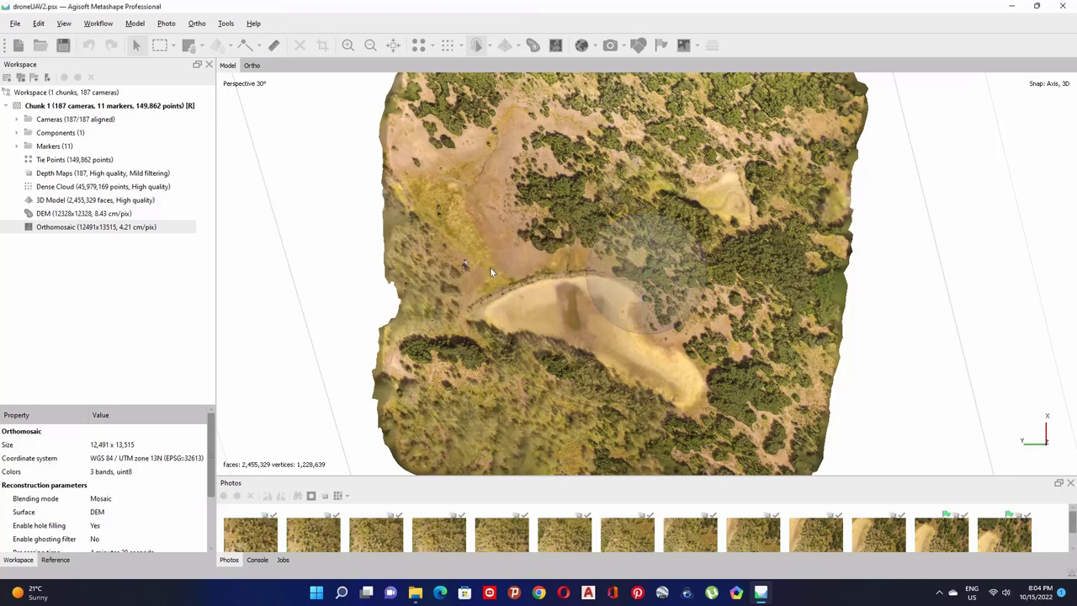
Step: Start a TIFF/BIL/XYZ export of the DEM with pixel size 0.08 m
{"action": "left_click", "coordinate": [85, 213]}
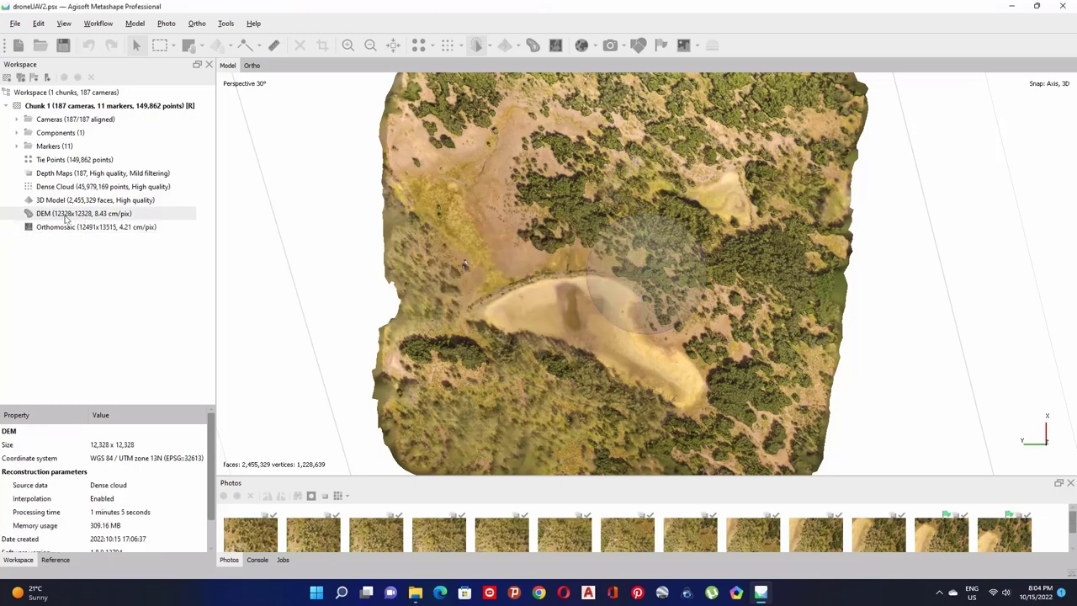
{"action": "right_click", "coordinate": [66, 218]}
{"action": "mouse_move", "coordinate": [126, 287]}
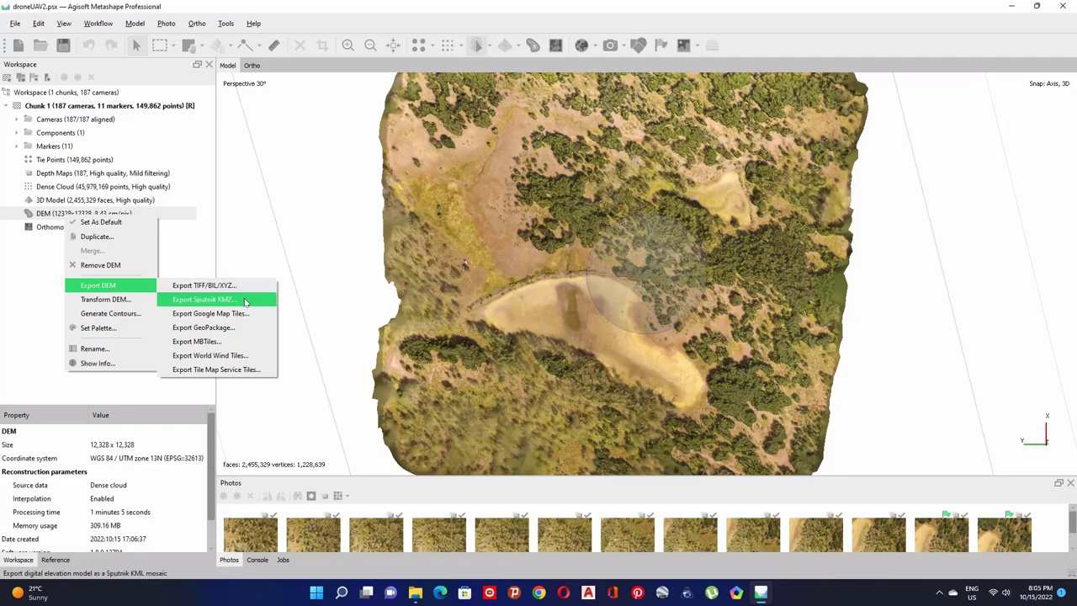
{"action": "left_click", "coordinate": [206, 289]}
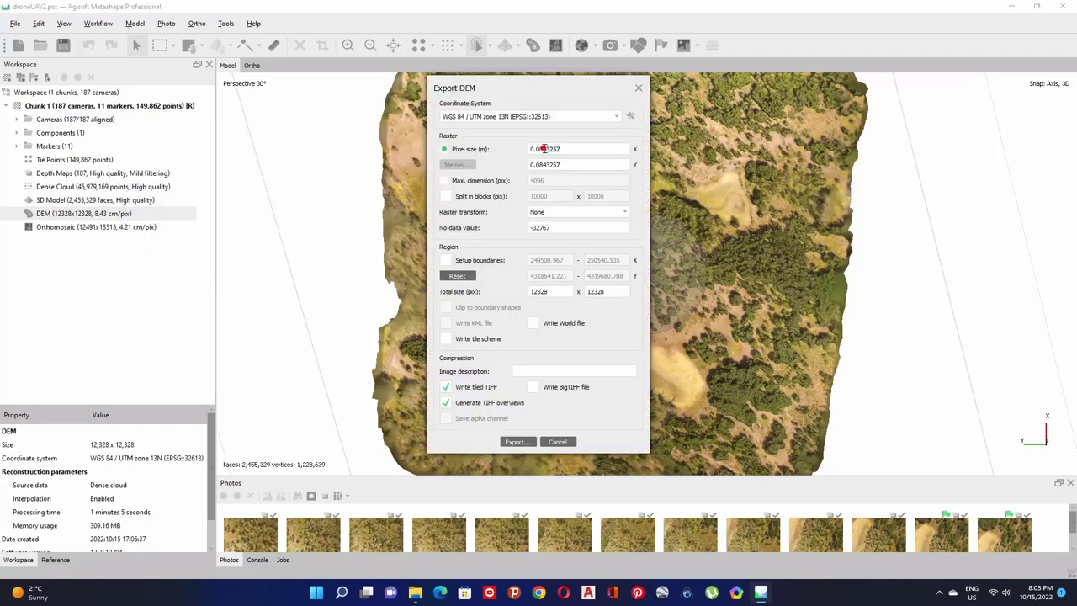
{"action": "left_click_drag", "start_coordinate": [545, 149], "coordinate": [582, 190]}
{"action": "key", "text": "Delete"}
{"action": "key", "text": "Delete"}
Step: Split into 10000-pixel blocks with no raster transform and a world file, without tiled TIFF or overviews
{"action": "left_click", "coordinate": [449, 198]}
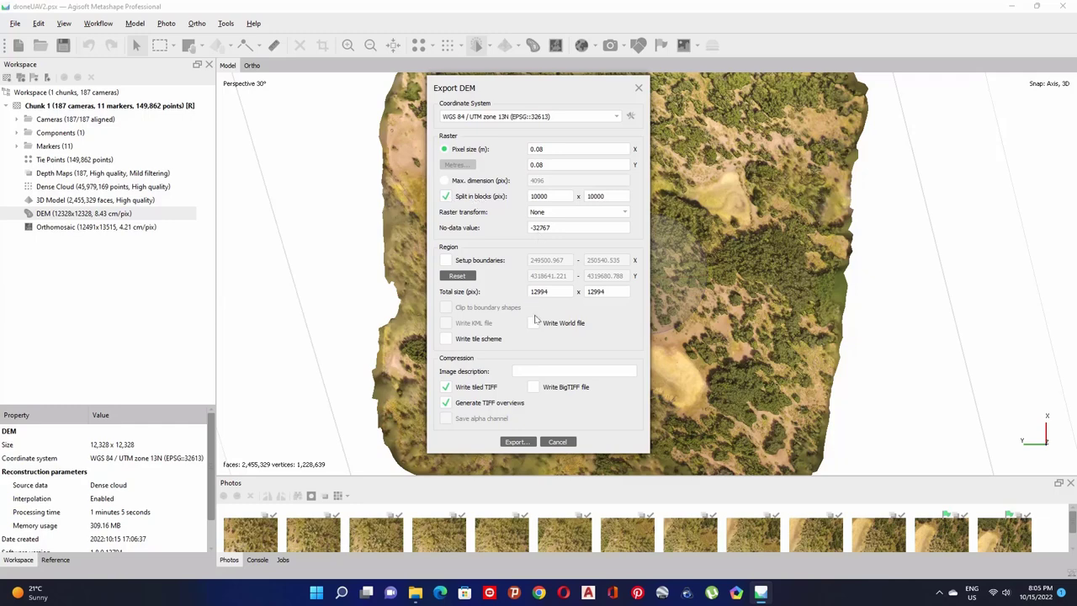
{"action": "left_click", "coordinate": [546, 213]}
{"action": "left_click", "coordinate": [549, 222]}
{"action": "left_click", "coordinate": [535, 324]}
{"action": "left_click", "coordinate": [445, 387]}
{"action": "left_click", "coordinate": [445, 403]}
Step: Confirm the DEM export settings and create a DEM folder inside Drone UAV
{"action": "left_click", "coordinate": [519, 442]}
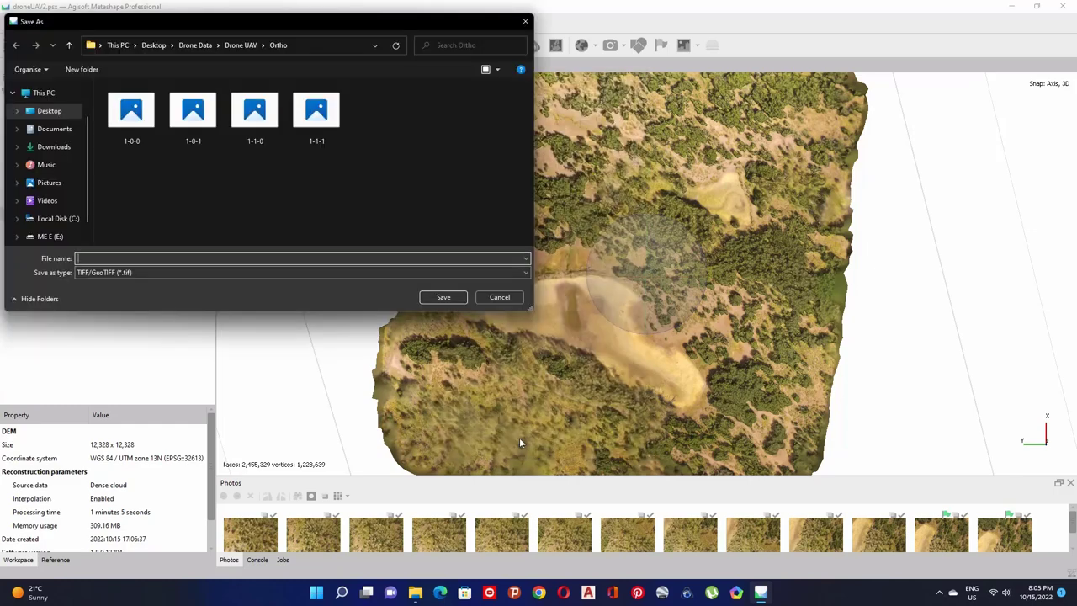
{"action": "left_click", "coordinate": [241, 45]}
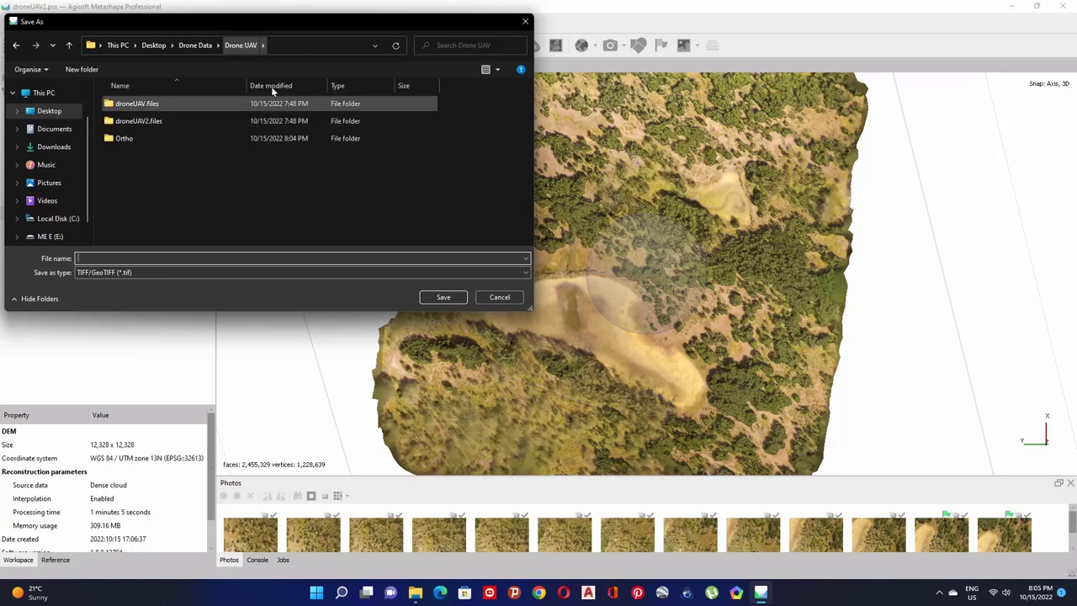
{"action": "right_click", "coordinate": [142, 172]}
{"action": "mouse_move", "coordinate": [232, 286]}
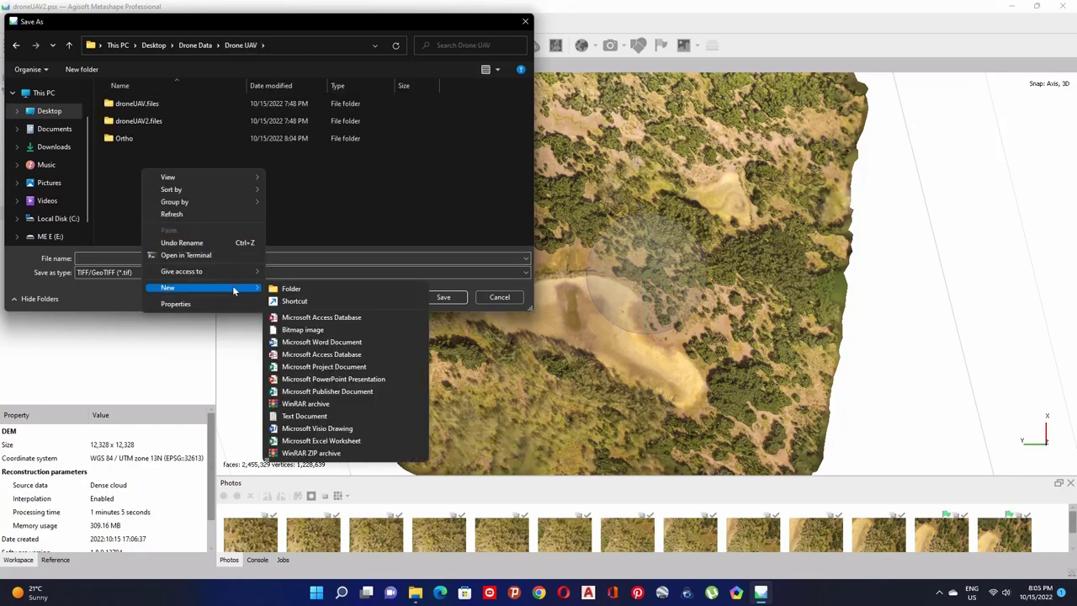
{"action": "left_click", "coordinate": [300, 288]}
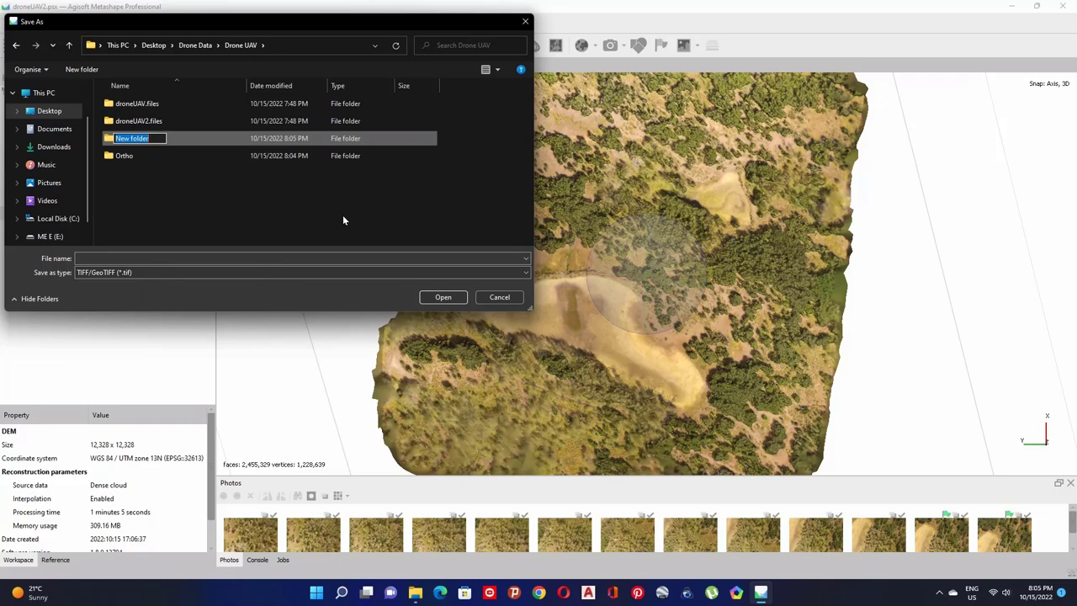
{"action": "type", "text": "DEM"}
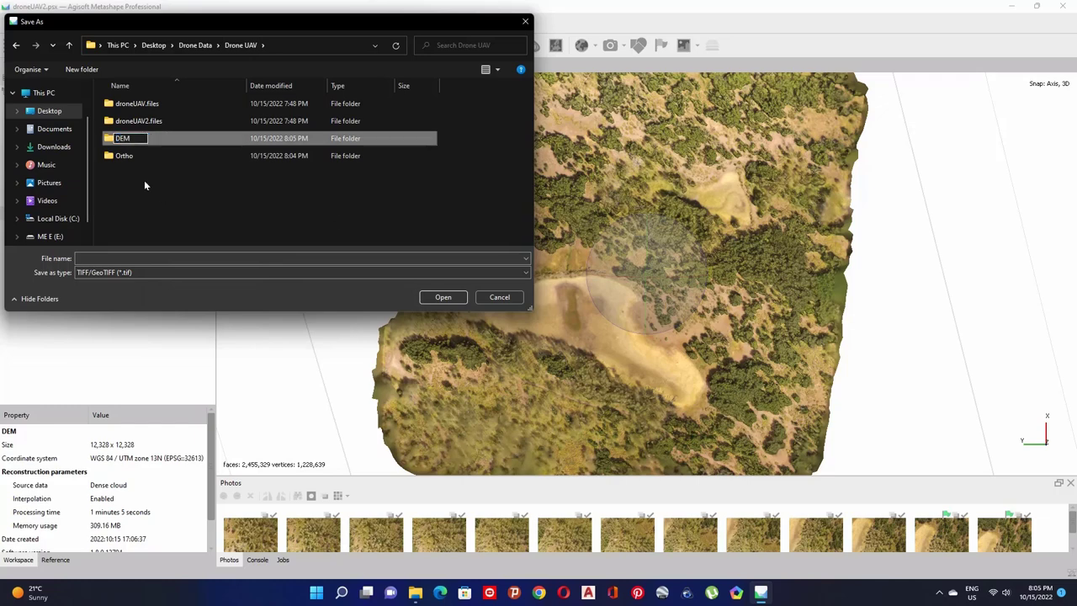
{"action": "left_click", "coordinate": [145, 185]}
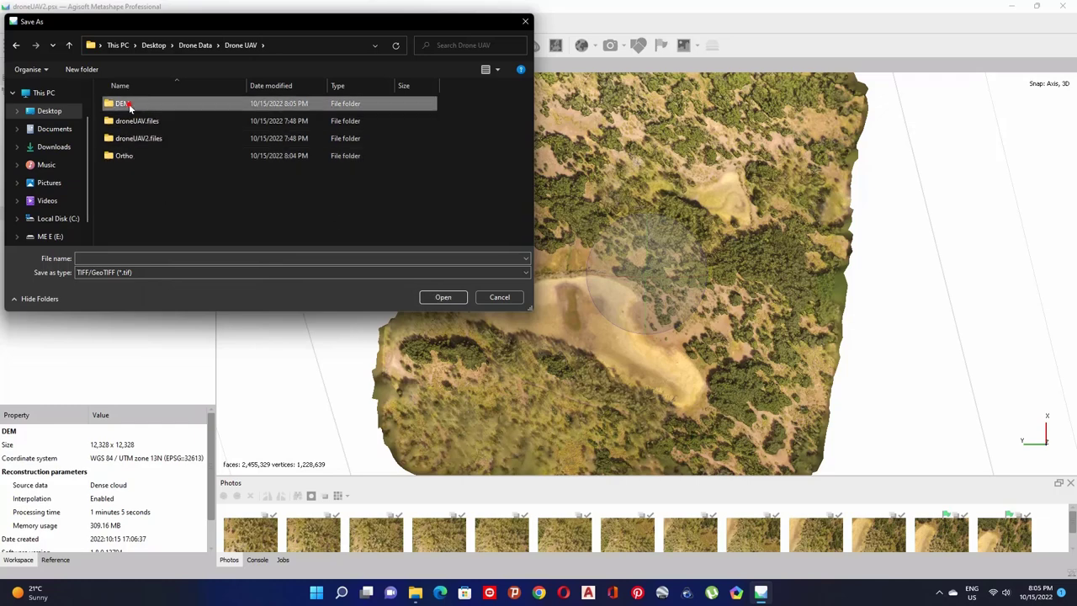
Step: Save the DEM GeoTIFF as file 2 in the DEM folder
{"action": "double_click", "coordinate": [126, 103]}
{"action": "left_click", "coordinate": [132, 256]}
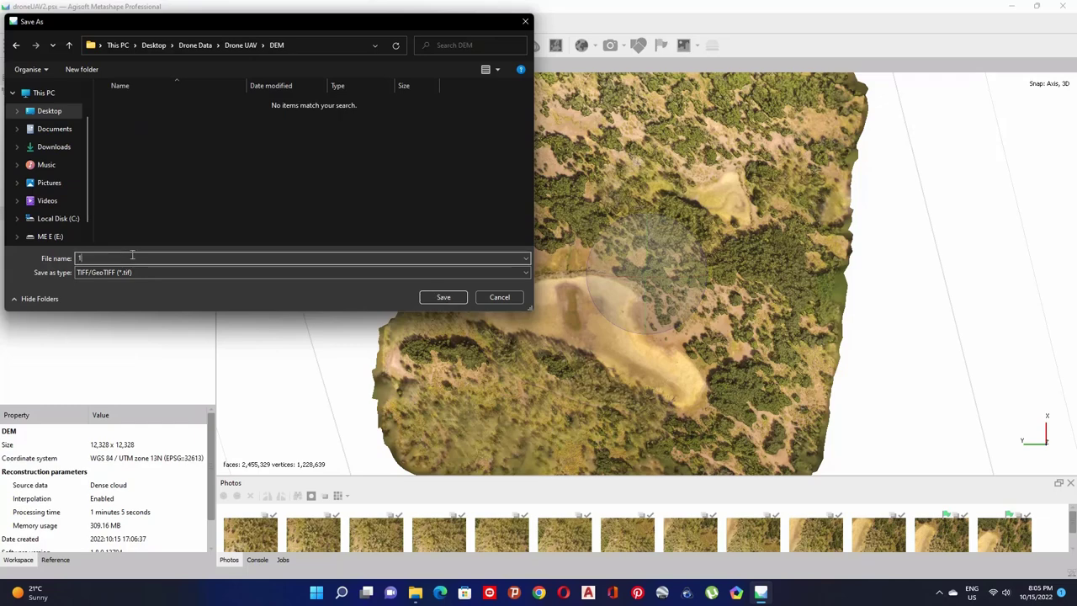
{"action": "type", "text": "2"}
{"action": "left_click", "coordinate": [443, 297]}
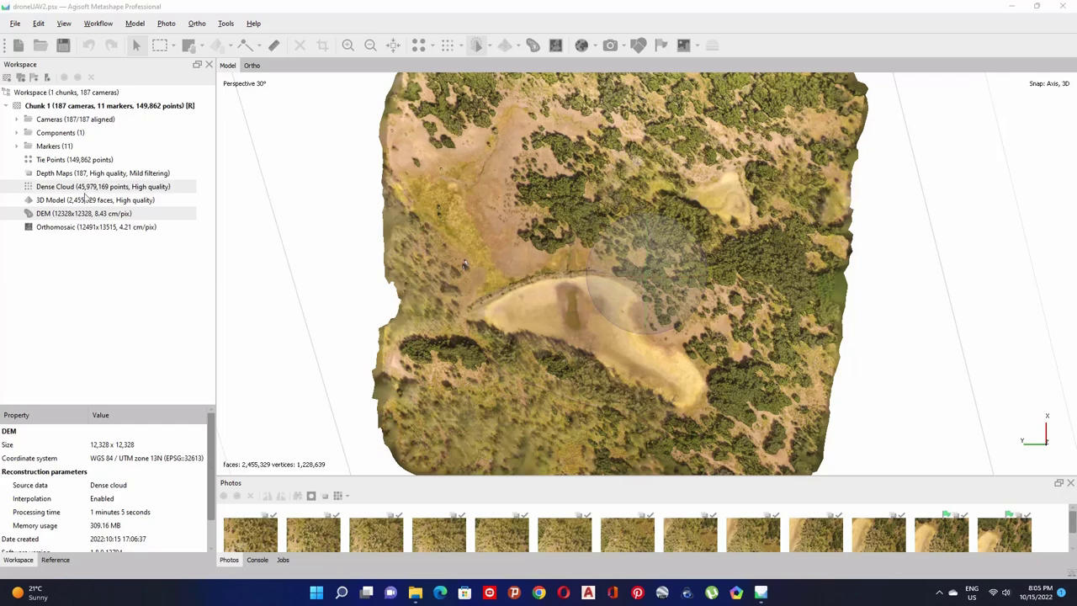
Step: Start exporting the 3D model and create a '3D model' folder inside Drone UAV
{"action": "left_click", "coordinate": [83, 201]}
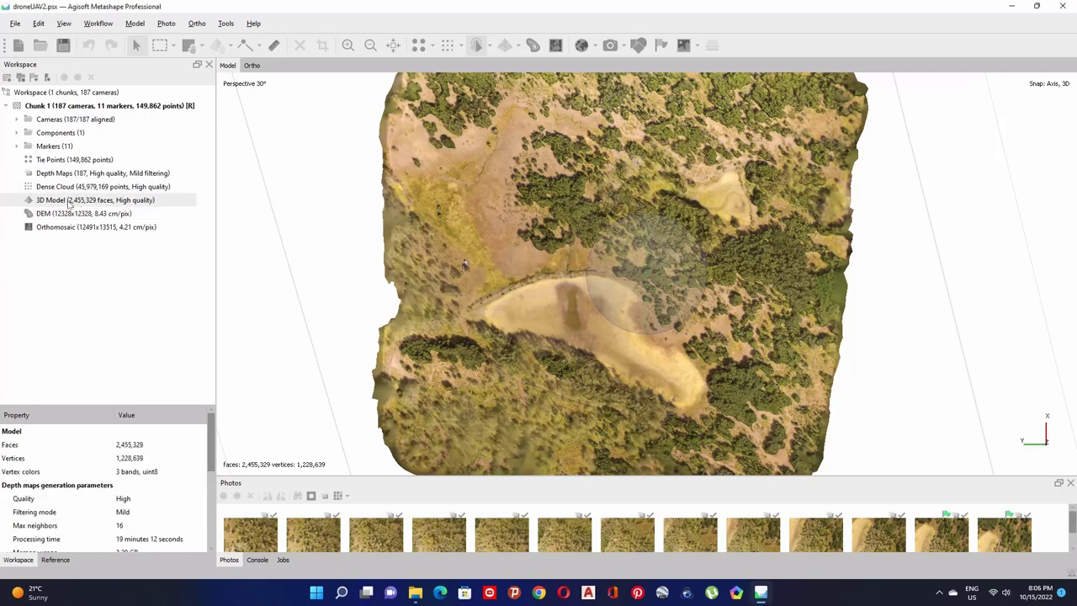
{"action": "right_click", "coordinate": [105, 205]}
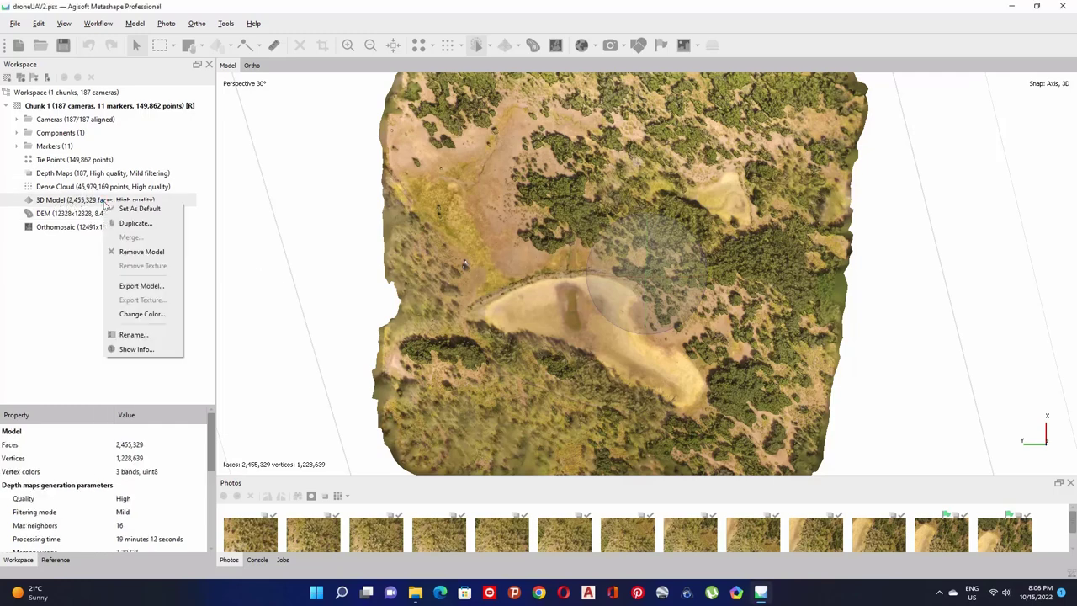
{"action": "left_click", "coordinate": [162, 288]}
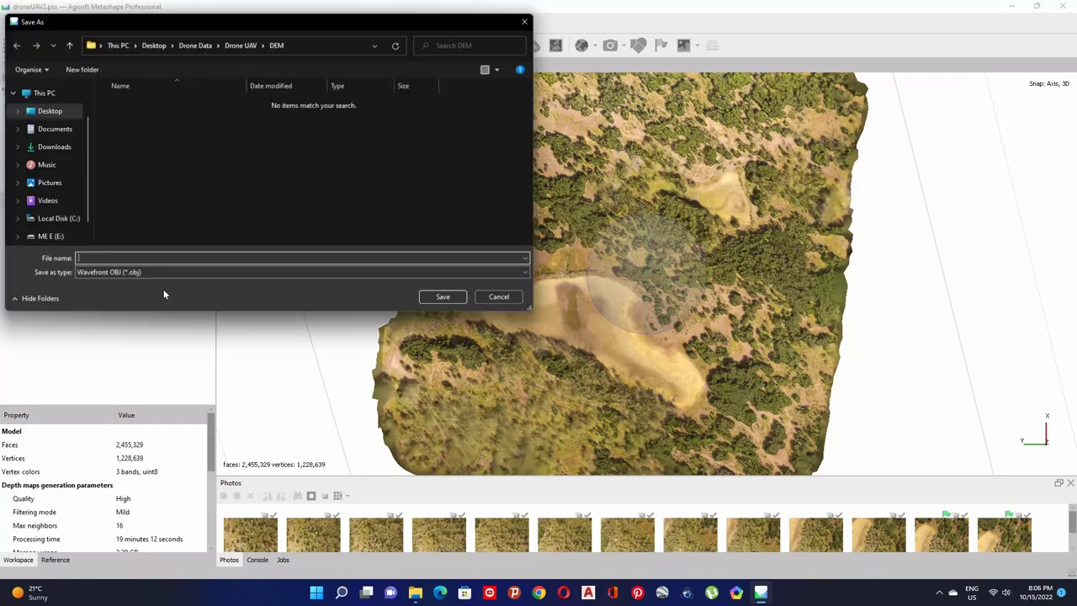
{"action": "left_click", "coordinate": [241, 45]}
{"action": "right_click", "coordinate": [156, 194]}
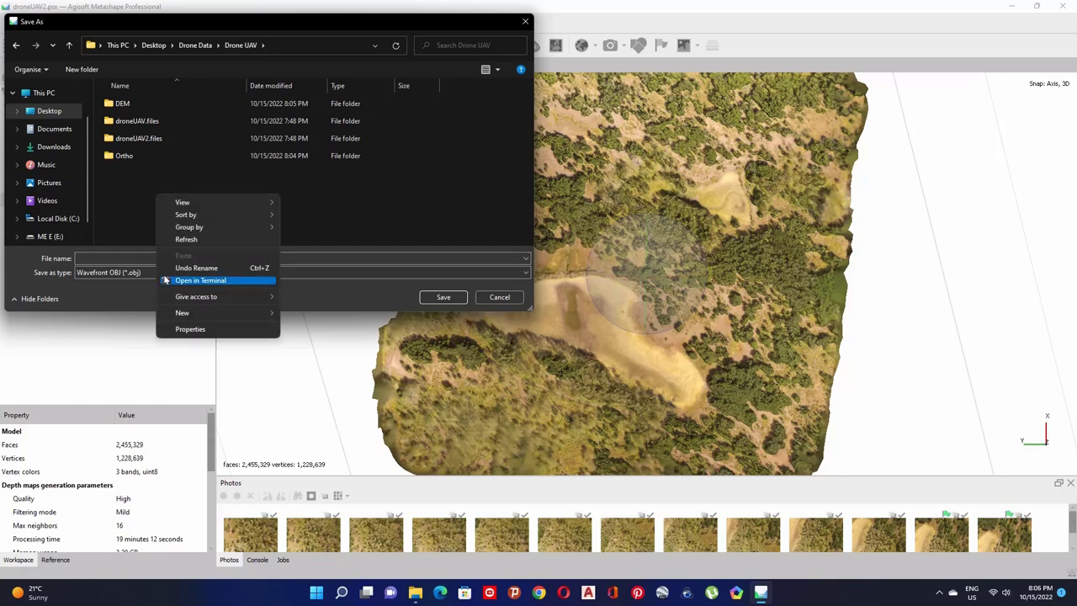
{"action": "mouse_move", "coordinate": [232, 313]}
{"action": "left_click", "coordinate": [301, 315]}
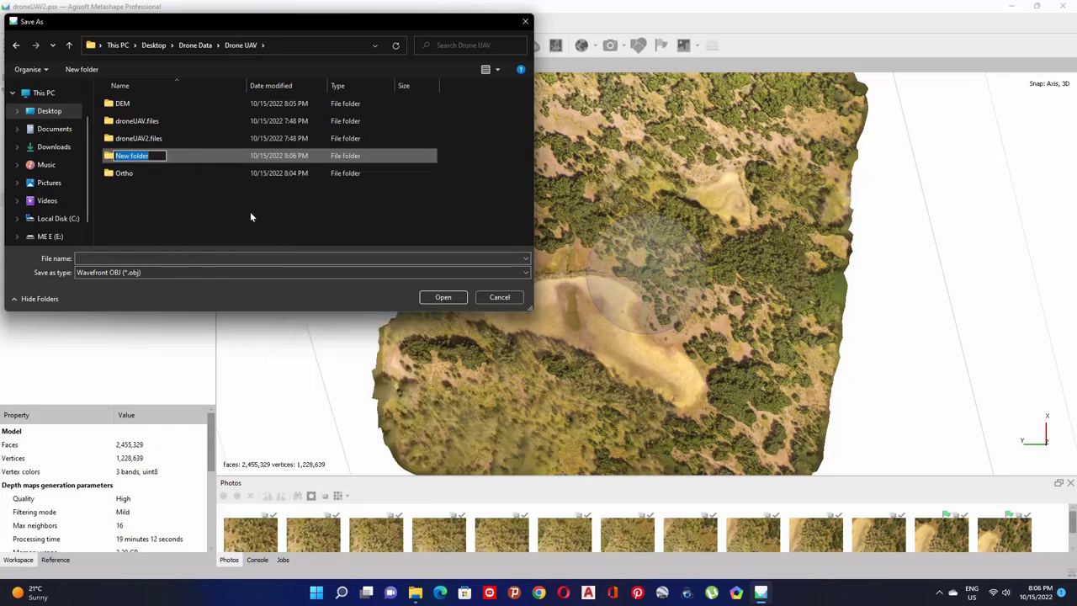
{"action": "type", "text": "3D mod"}
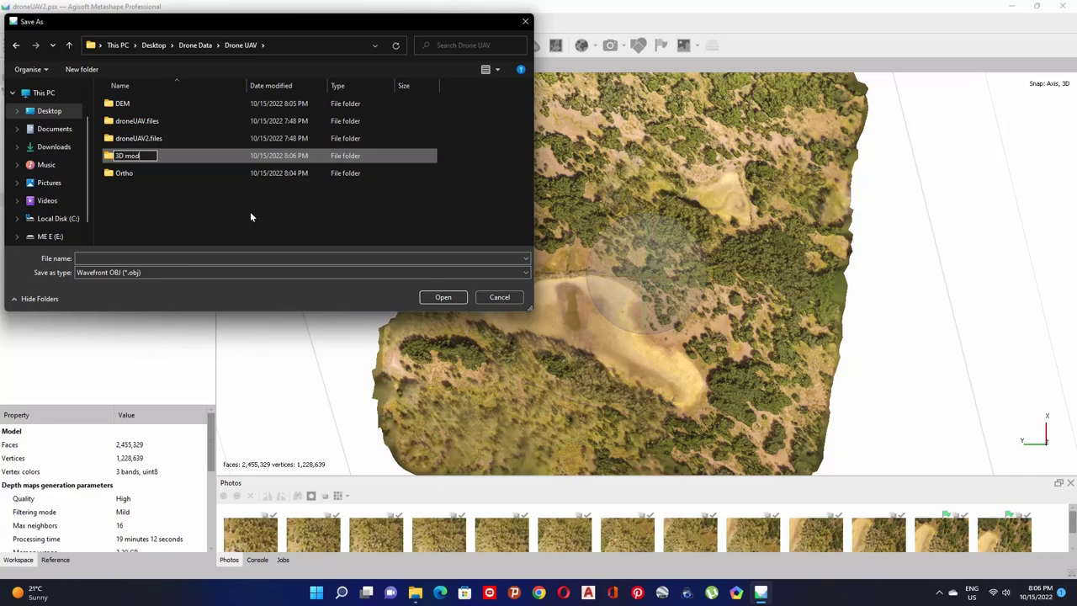
{"action": "type", "text": "el"}
{"action": "left_click", "coordinate": [152, 208]}
Step: In the 3D model folder, name the file 3D and choose Google Earth KMZ format
{"action": "double_click", "coordinate": [132, 103]}
{"action": "left_click", "coordinate": [126, 258]}
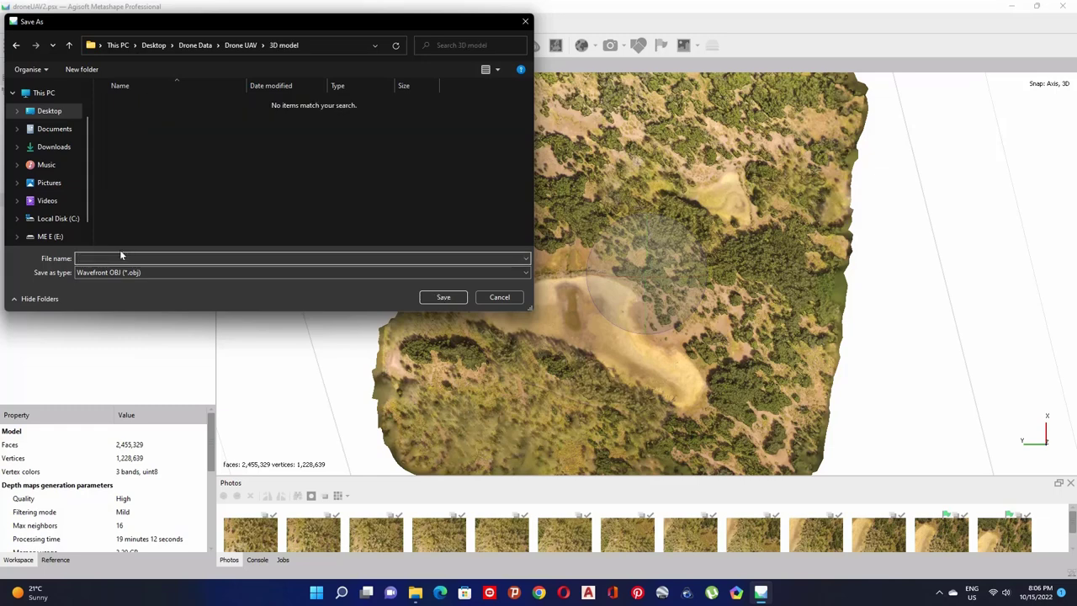
{"action": "type", "text": "3D"}
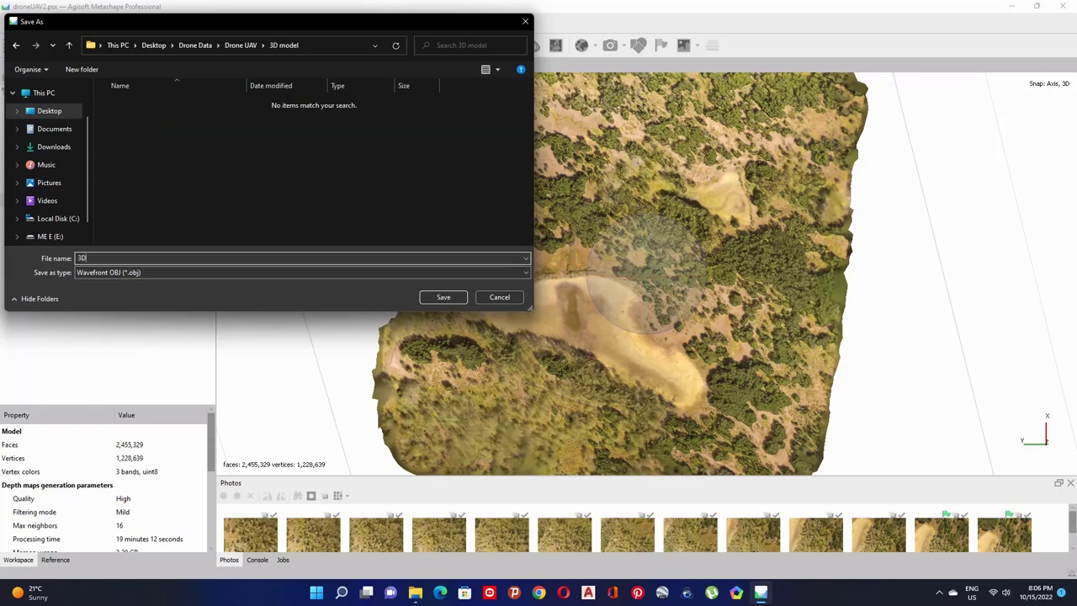
{"action": "left_click", "coordinate": [155, 273]}
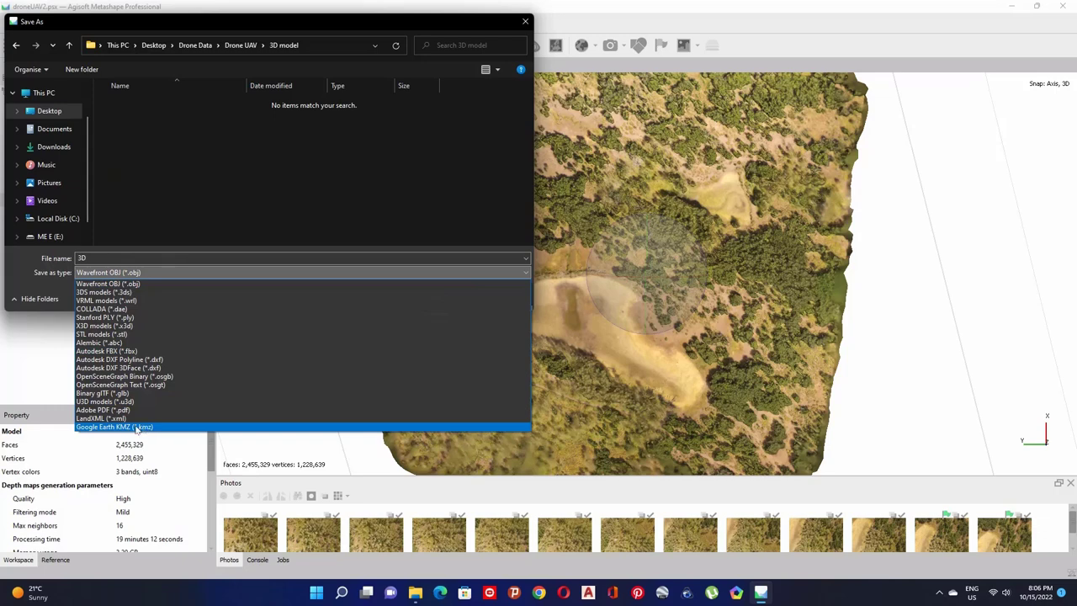
{"action": "left_click", "coordinate": [130, 428]}
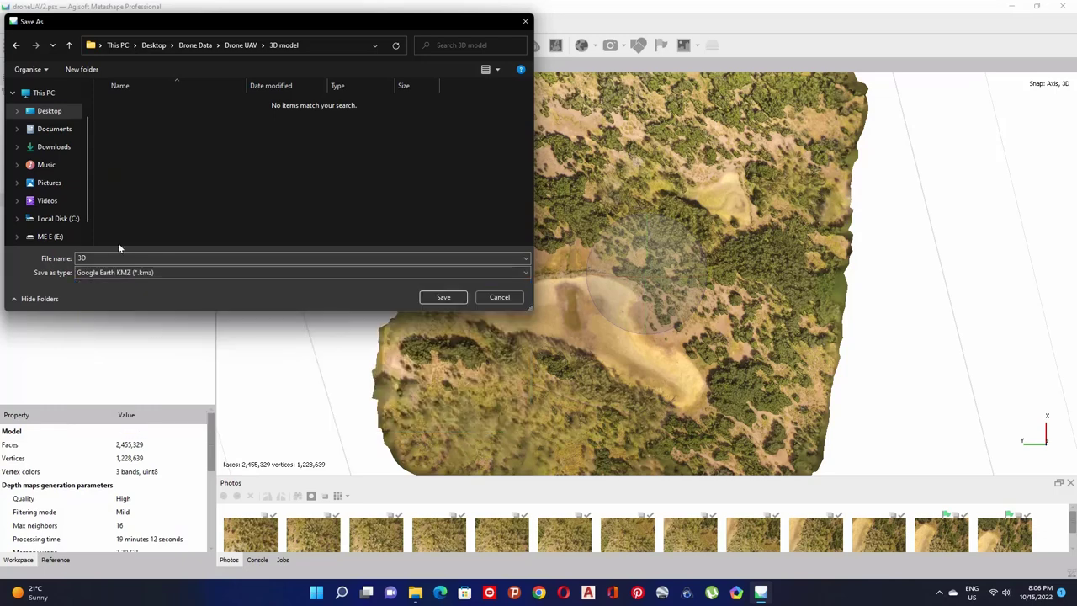
Step: Save the KMZ file 3D and accept the default Google Earth KMZ export settings
{"action": "left_click", "coordinate": [443, 299]}
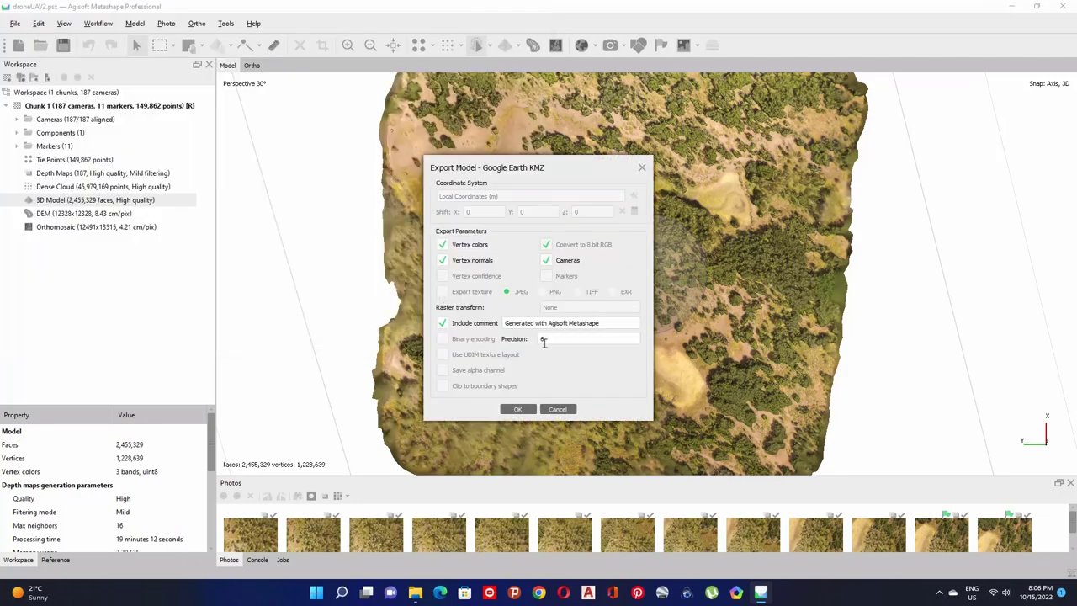
{"action": "left_click", "coordinate": [520, 409]}
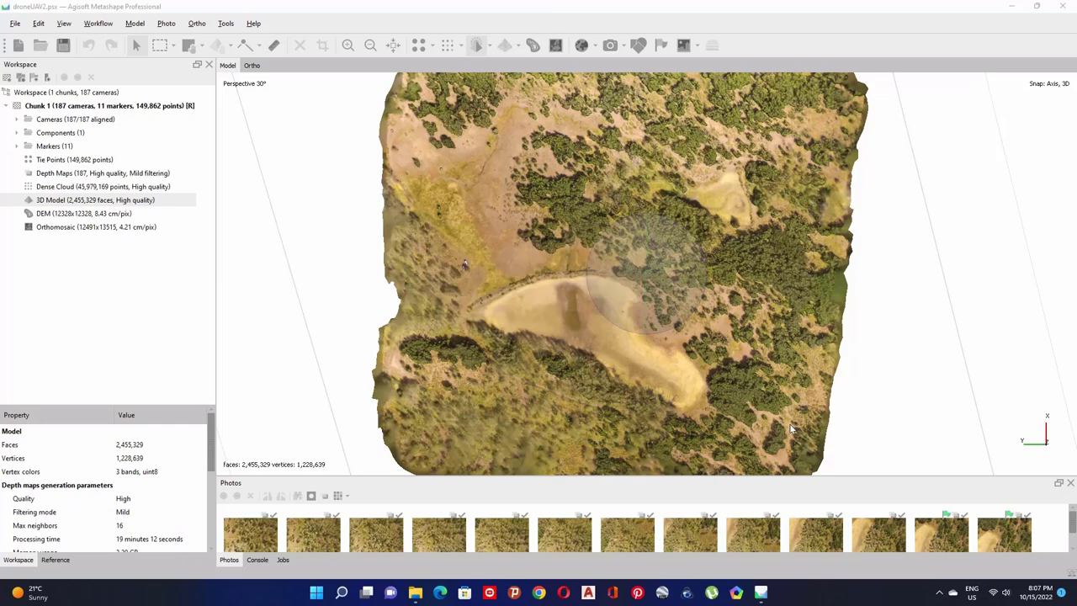
Step: Start exporting the dense cloud and create a 'Point Cloude' folder inside Drone UAV
{"action": "left_click", "coordinate": [91, 186]}
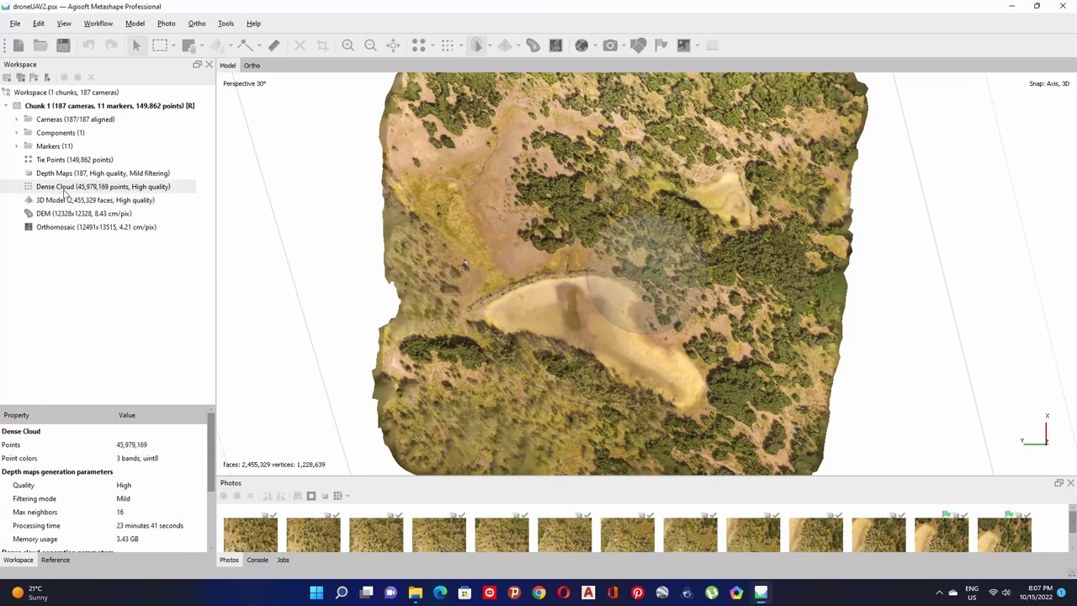
{"action": "right_click", "coordinate": [81, 189]}
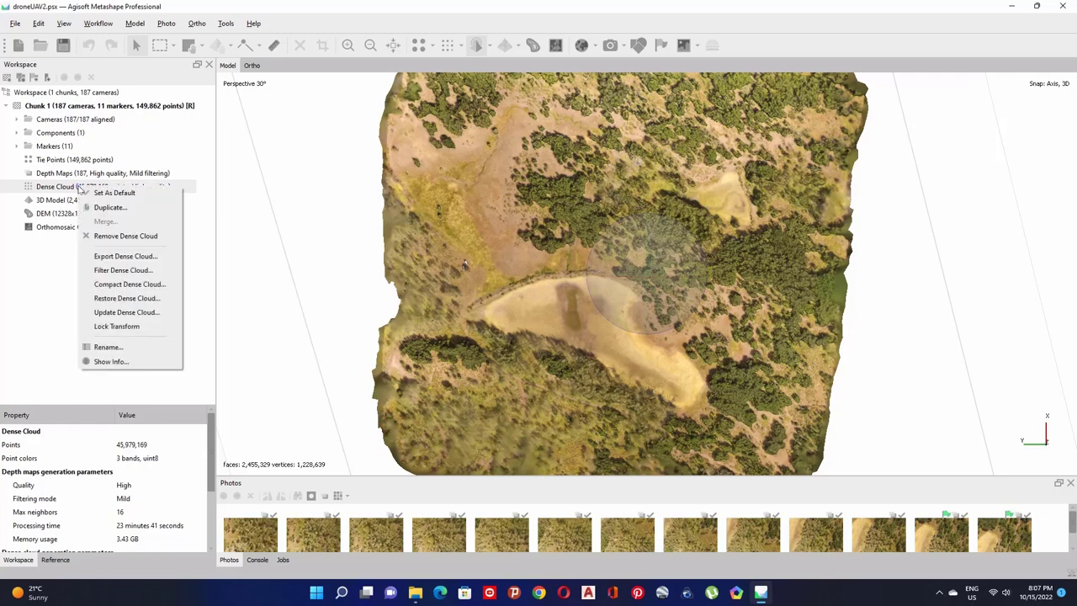
{"action": "left_click", "coordinate": [156, 261]}
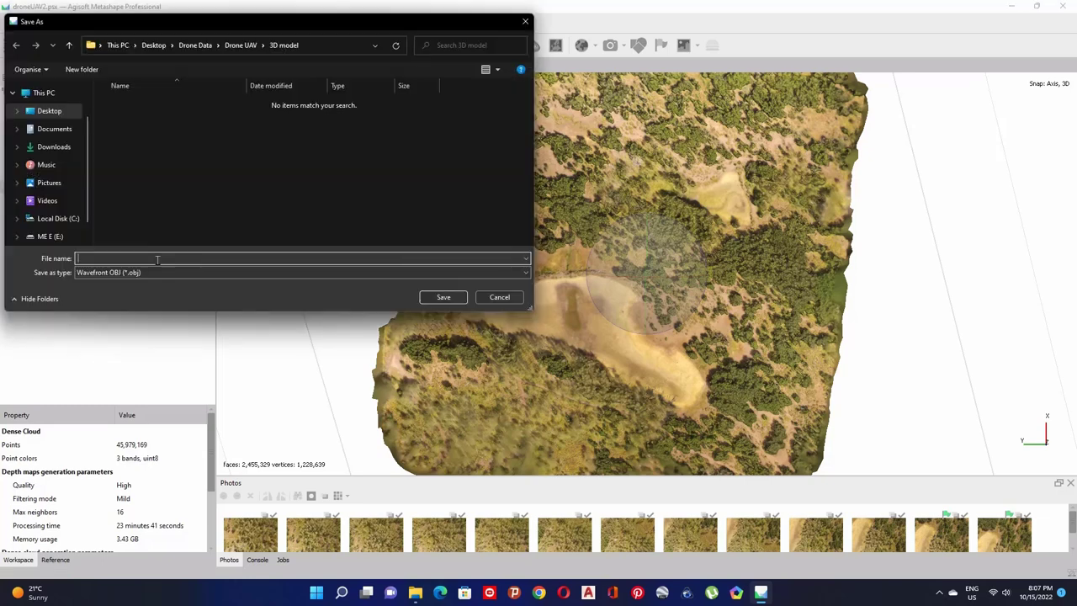
{"action": "left_click", "coordinate": [228, 47]}
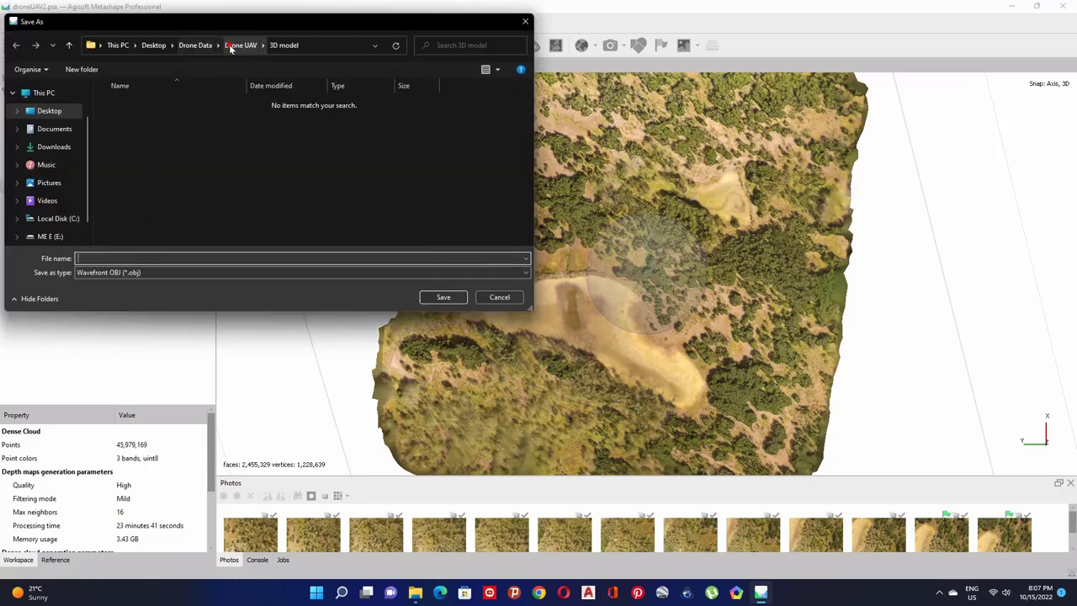
{"action": "right_click", "coordinate": [134, 223]}
{"action": "mouse_move", "coordinate": [233, 340]}
{"action": "left_click", "coordinate": [278, 343]}
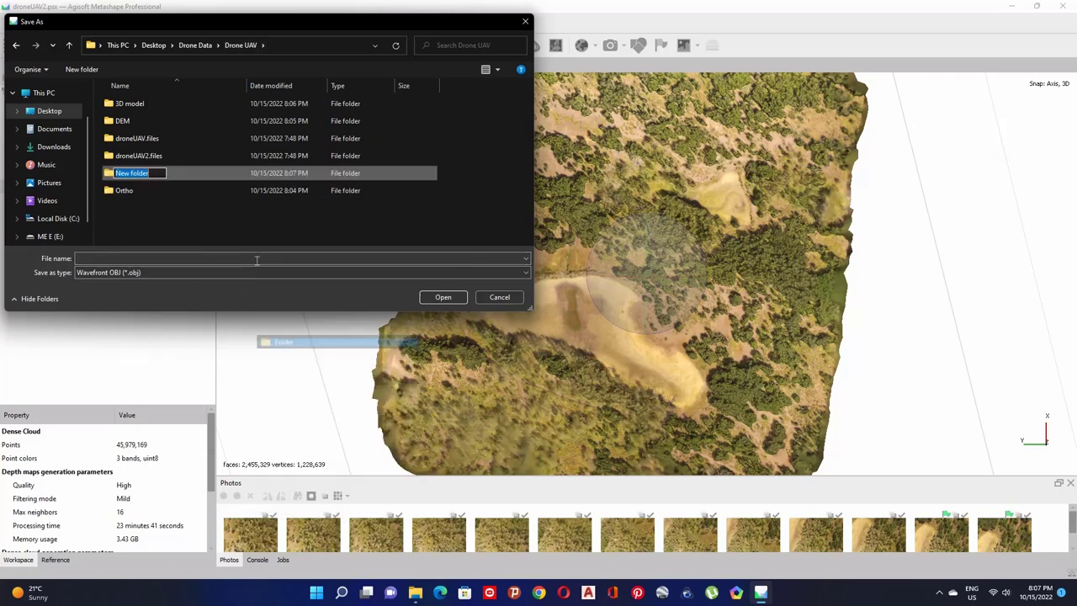
{"action": "type", "text": "Point"}
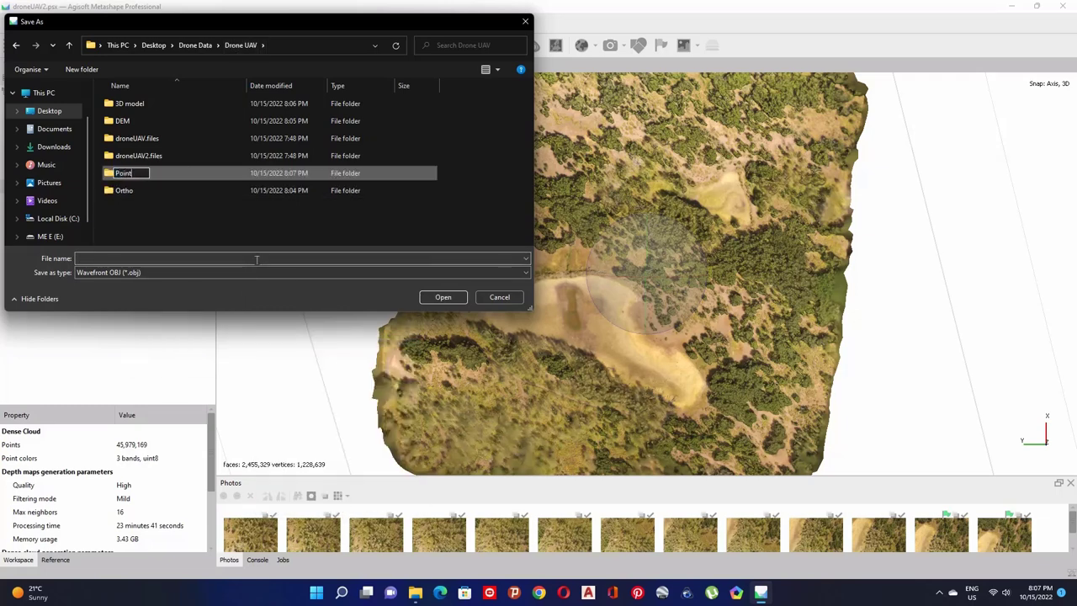
{"action": "type", "text": " Cloude"}
{"action": "left_click", "coordinate": [205, 240]}
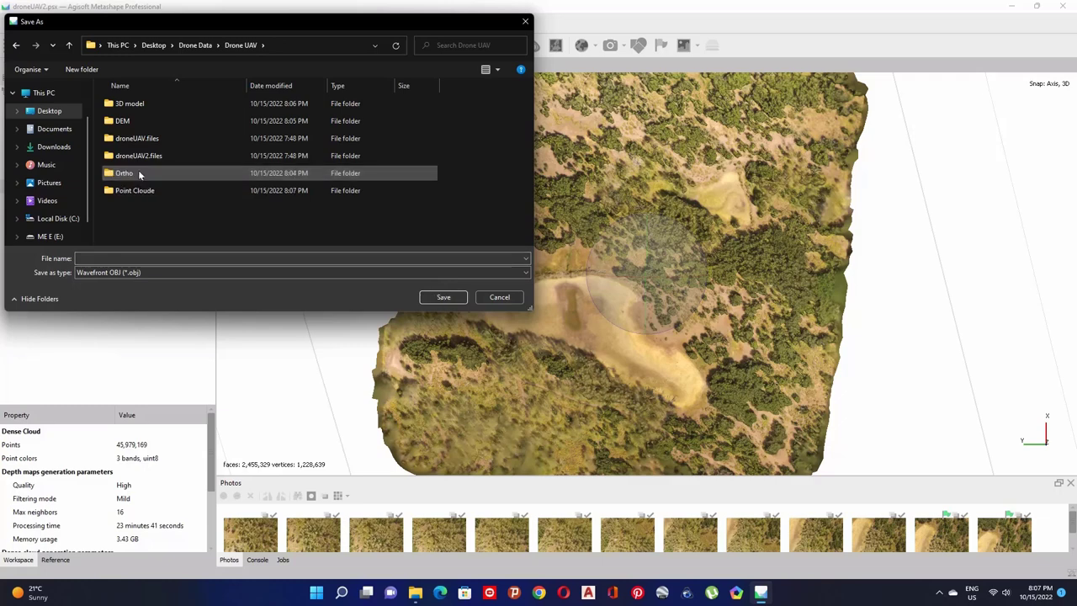
Step: In the Point Cloude folder, choose ASPRS LAS format and enter the file name PC
{"action": "double_click", "coordinate": [134, 191]}
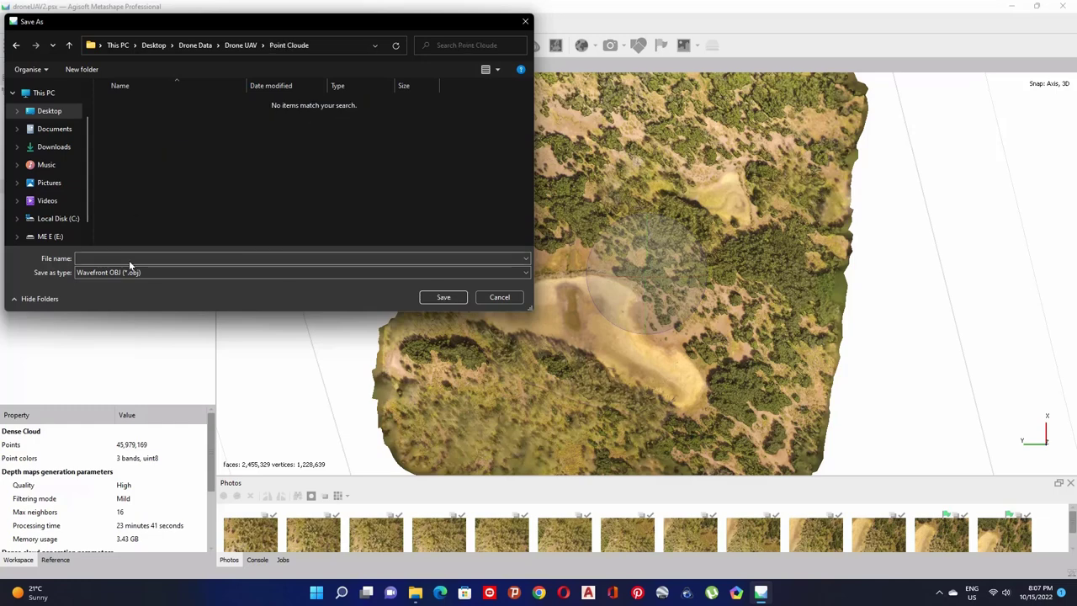
{"action": "left_click", "coordinate": [146, 271]}
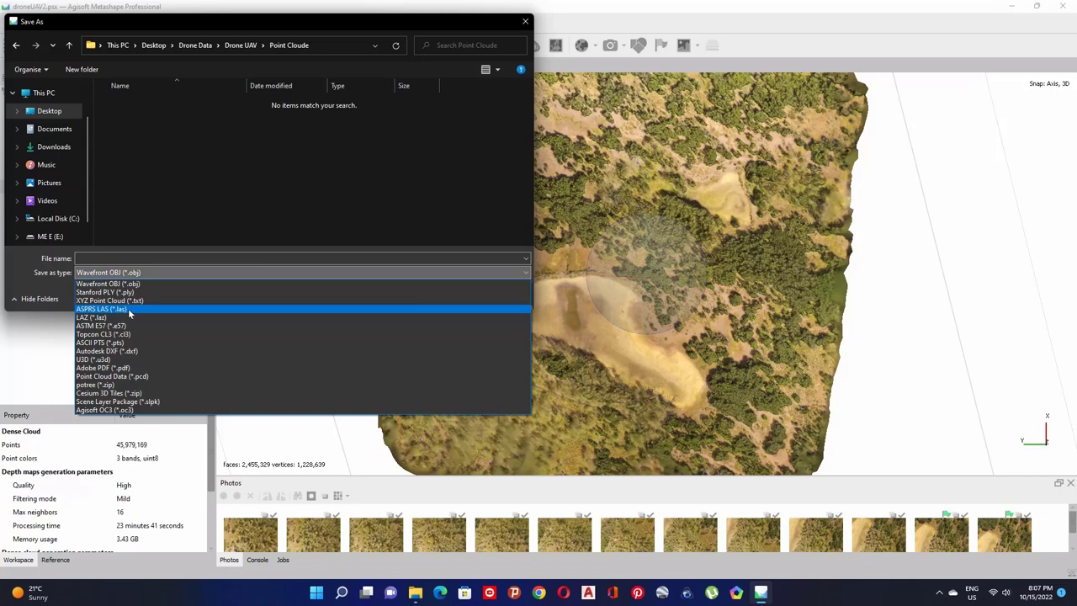
{"action": "left_click", "coordinate": [130, 310]}
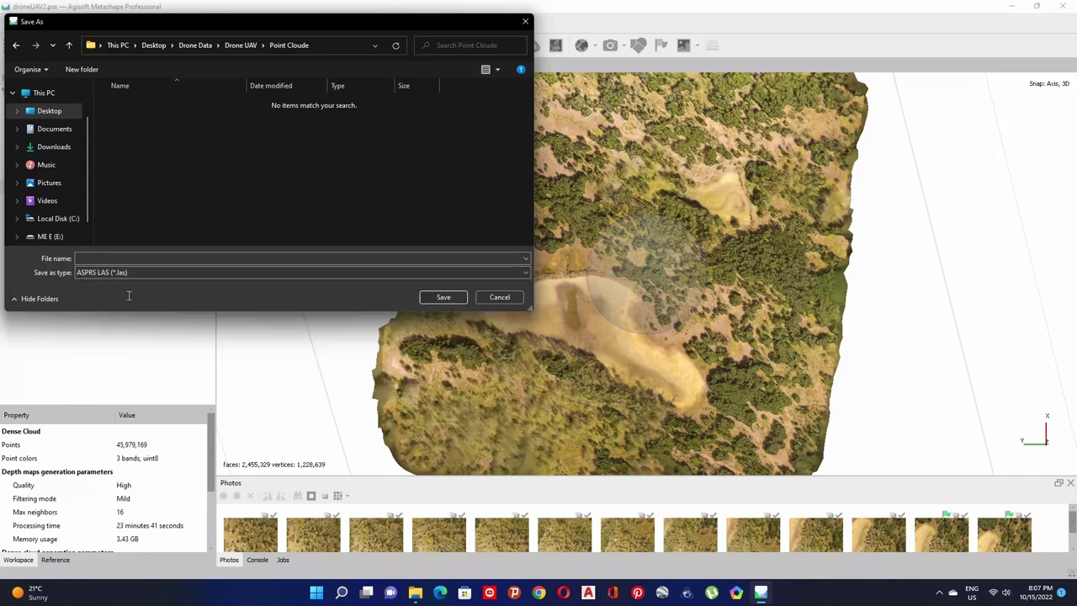
{"action": "left_click", "coordinate": [118, 258]}
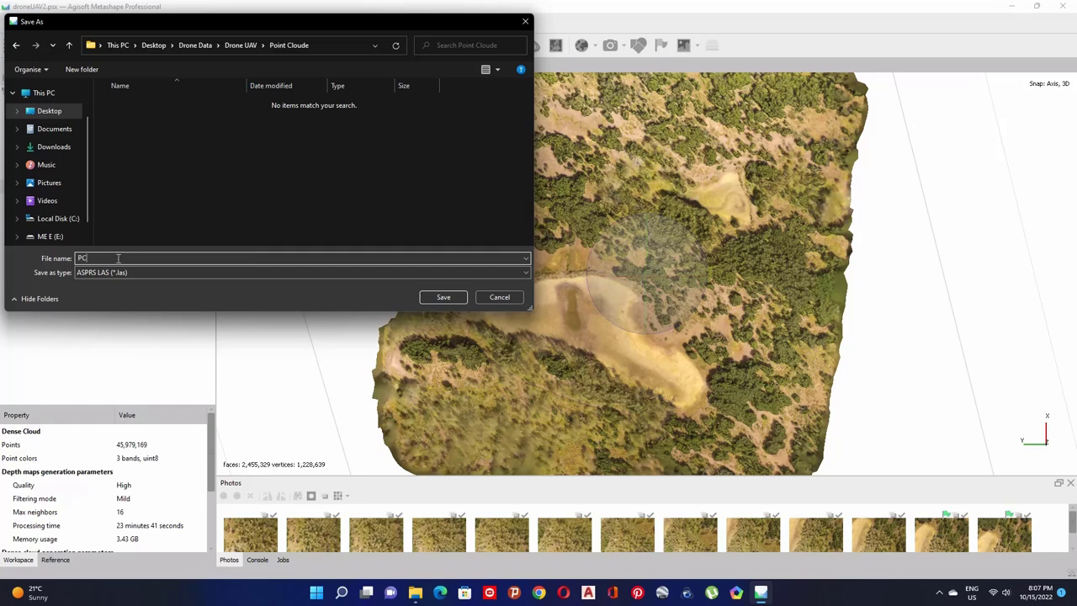
Step: Save PC, split into 1000 x 1000 m blocks with Dense cloud as source, and export
{"action": "left_click", "coordinate": [444, 297]}
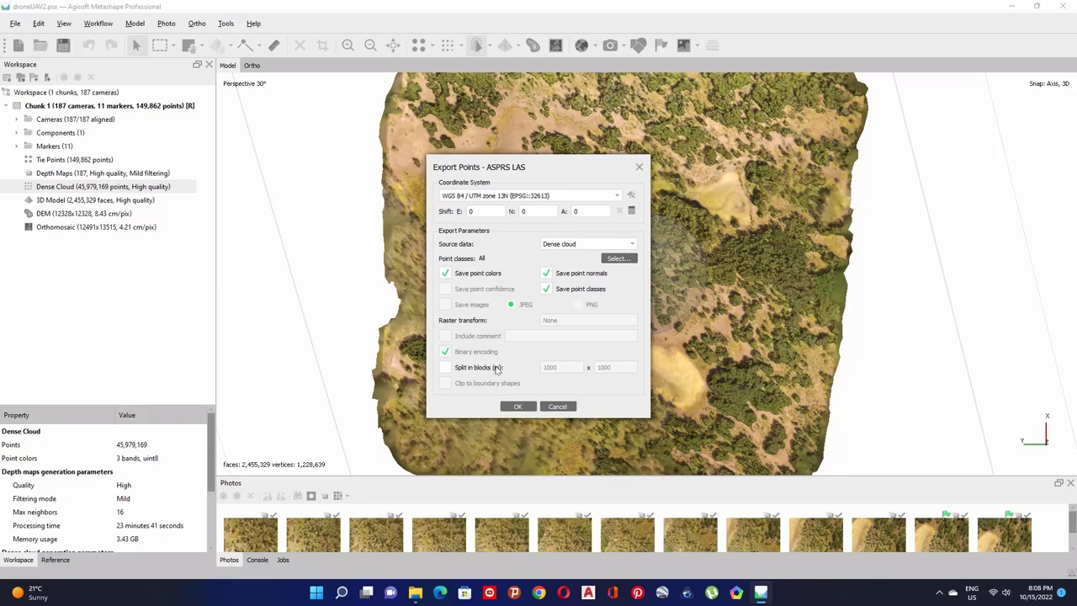
{"action": "left_click", "coordinate": [444, 370]}
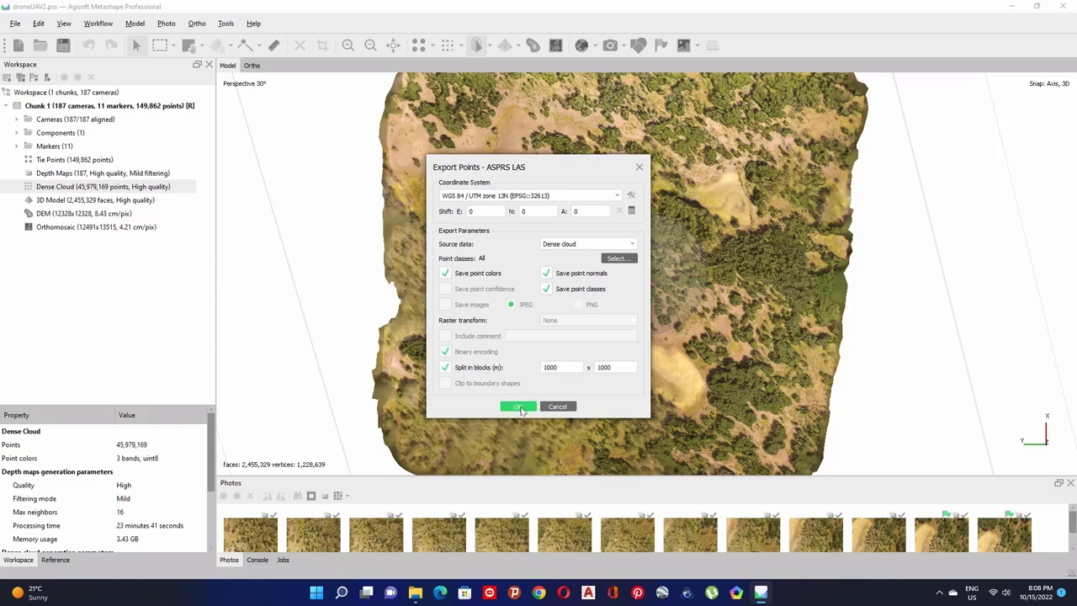
{"action": "left_click", "coordinate": [580, 244]}
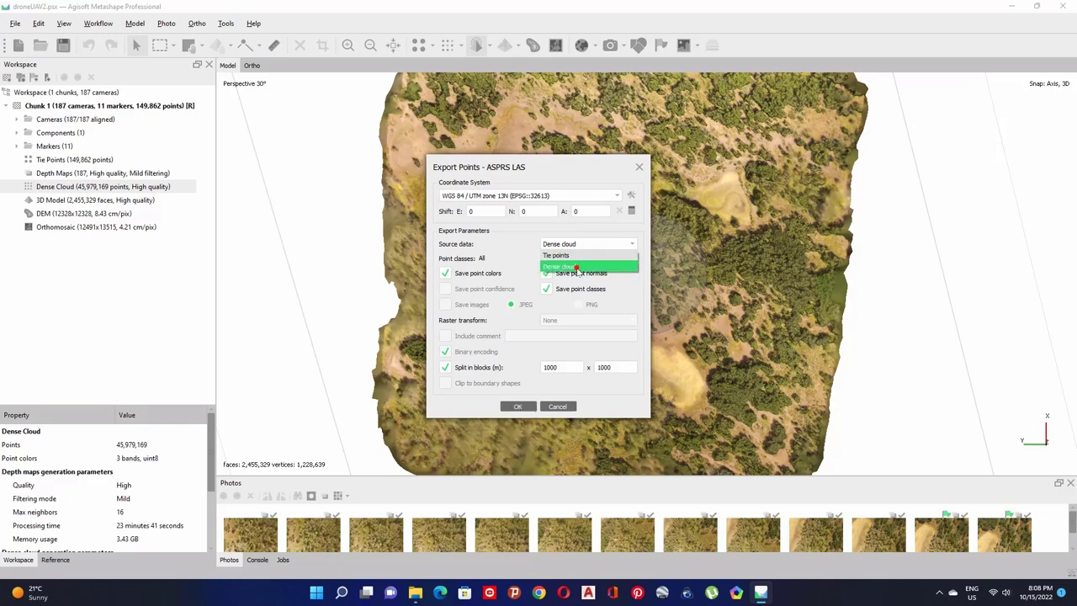
{"action": "left_click", "coordinate": [576, 268]}
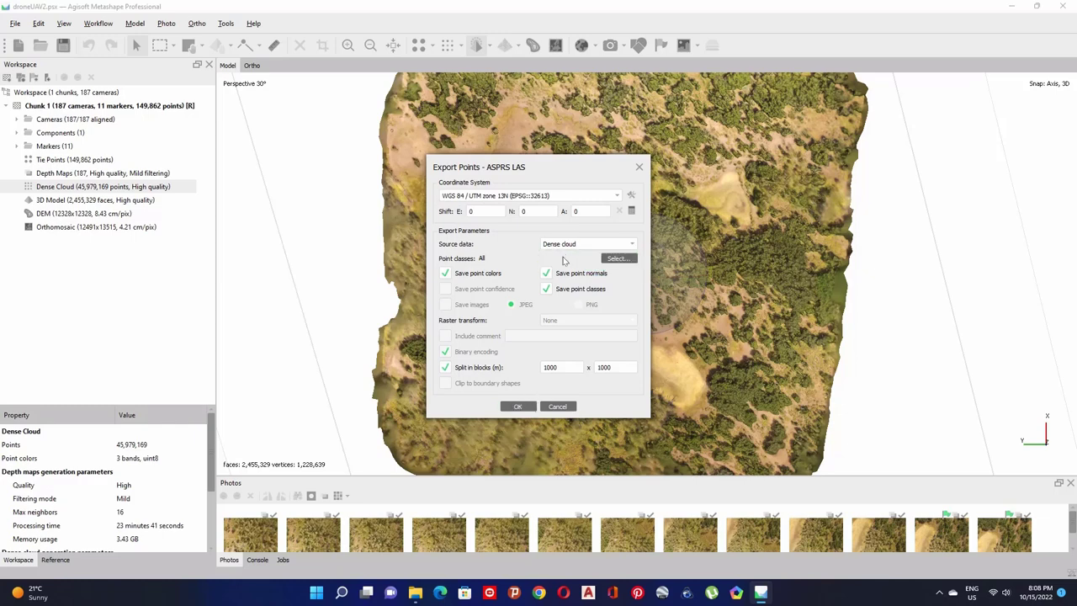
{"action": "left_click", "coordinate": [518, 406]}
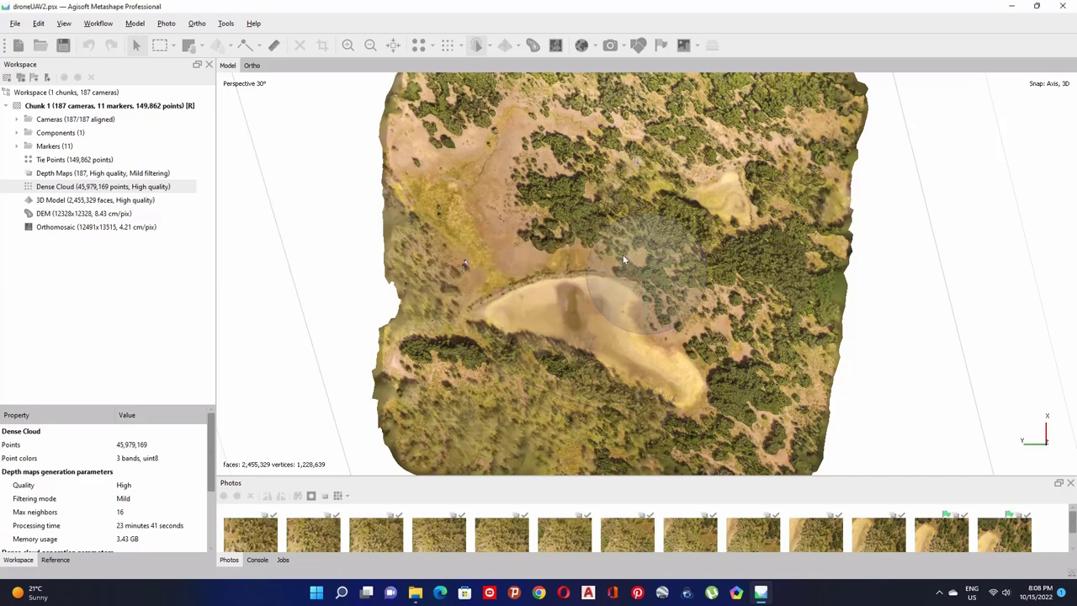
Step: Minimize Metashape and the file browser, search for 'arcma', and start ArcMap 10.6.1
{"action": "left_click", "coordinate": [1015, 9]}
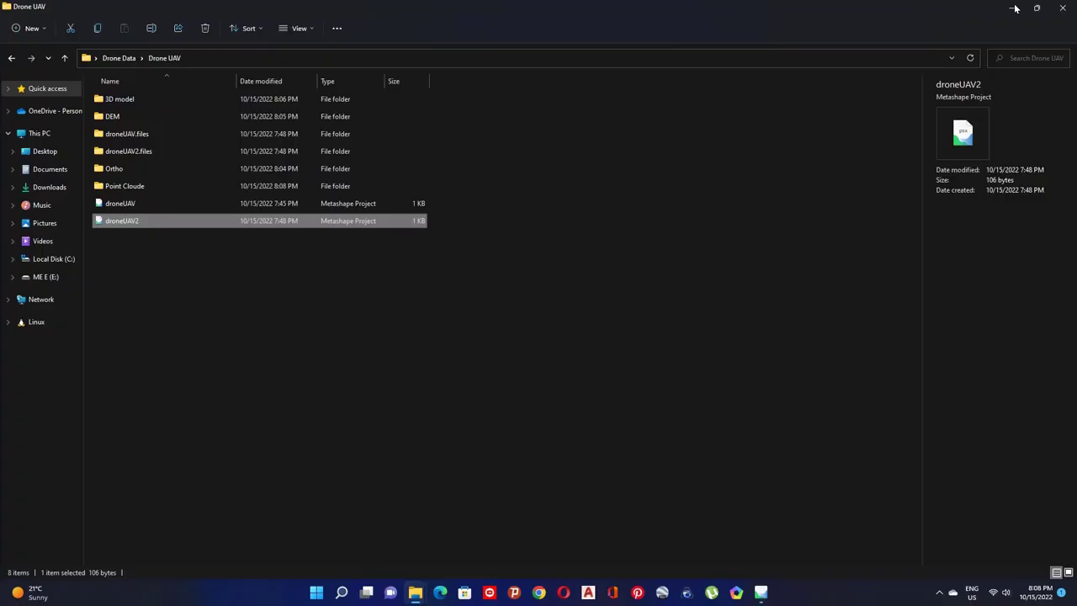
{"action": "left_click", "coordinate": [1013, 9]}
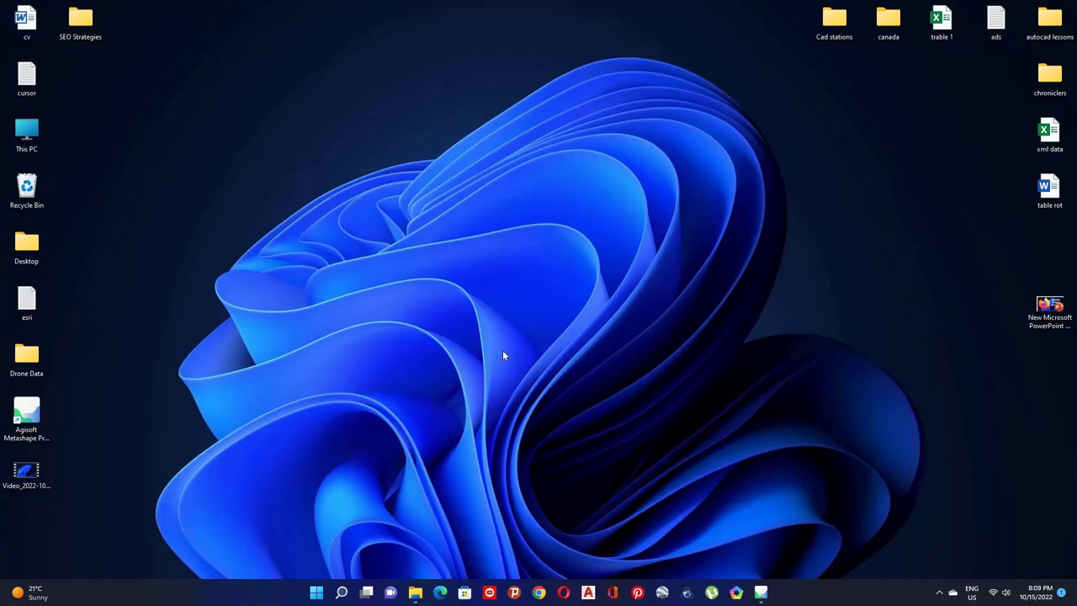
{"action": "left_click", "coordinate": [343, 592]}
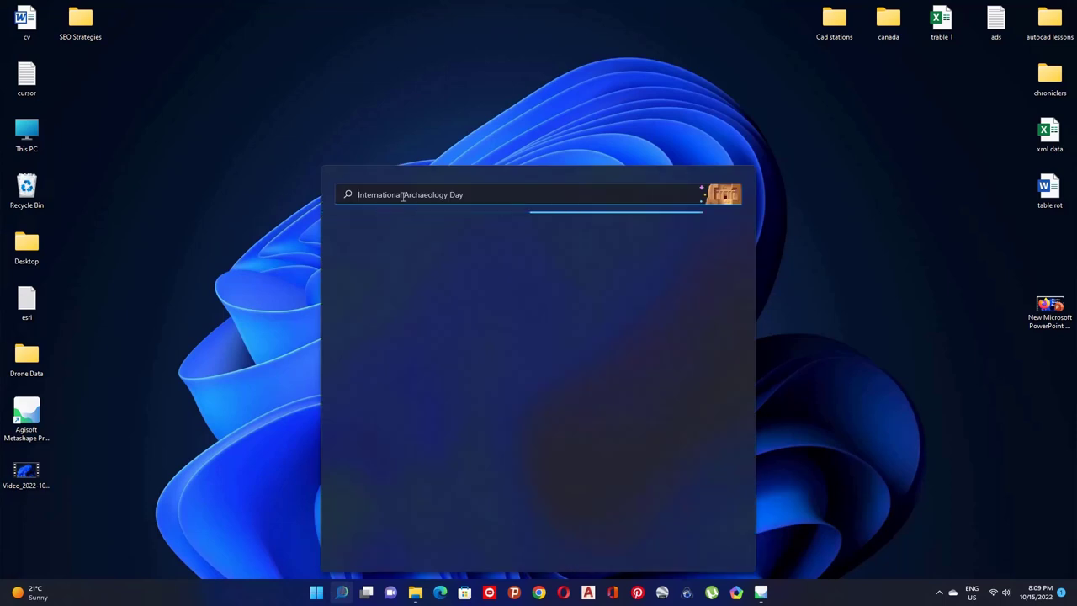
{"action": "type", "text": "arcma"}
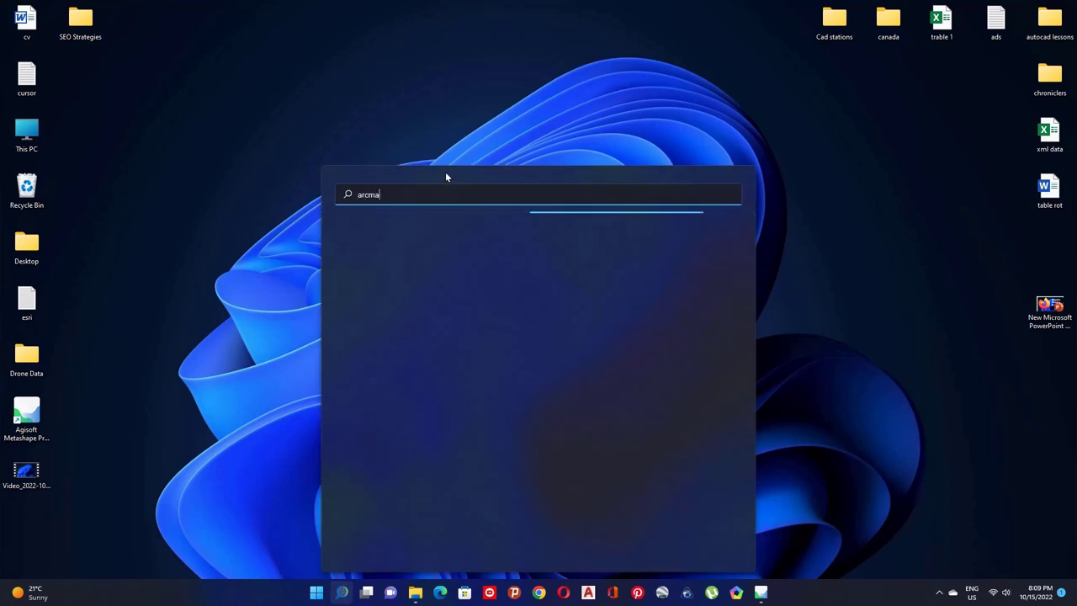
{"action": "key", "text": "BackSpace"}
{"action": "key", "text": "BackSpace"}
{"action": "key", "text": "BackSpace"}
{"action": "key", "text": "BackSpace"}
{"action": "key", "text": "BackSpace"}
{"action": "type", "text": "arcma"}
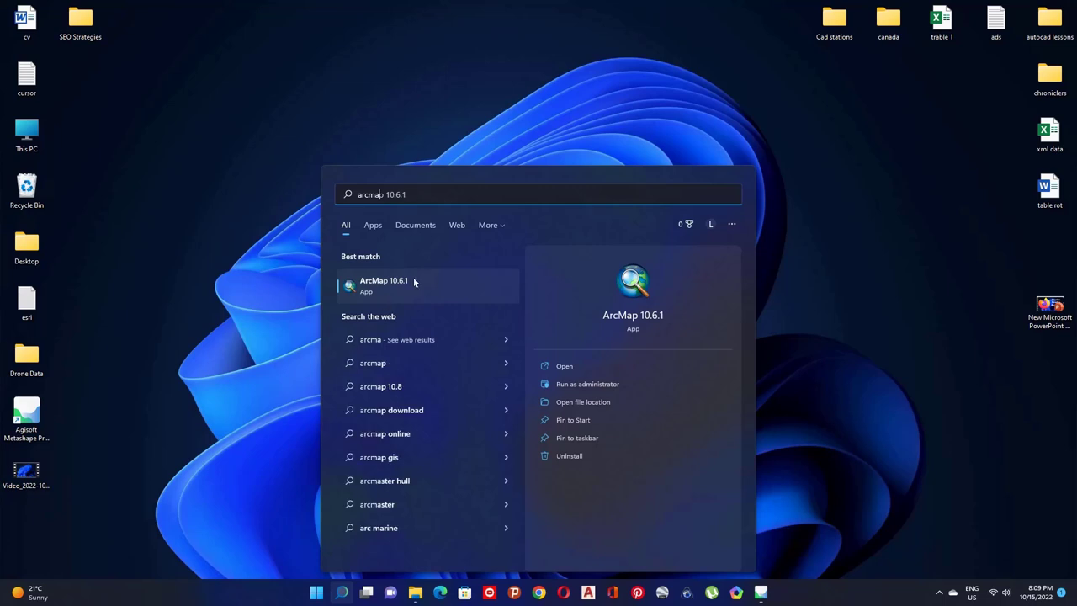
{"action": "left_click", "coordinate": [378, 285]}
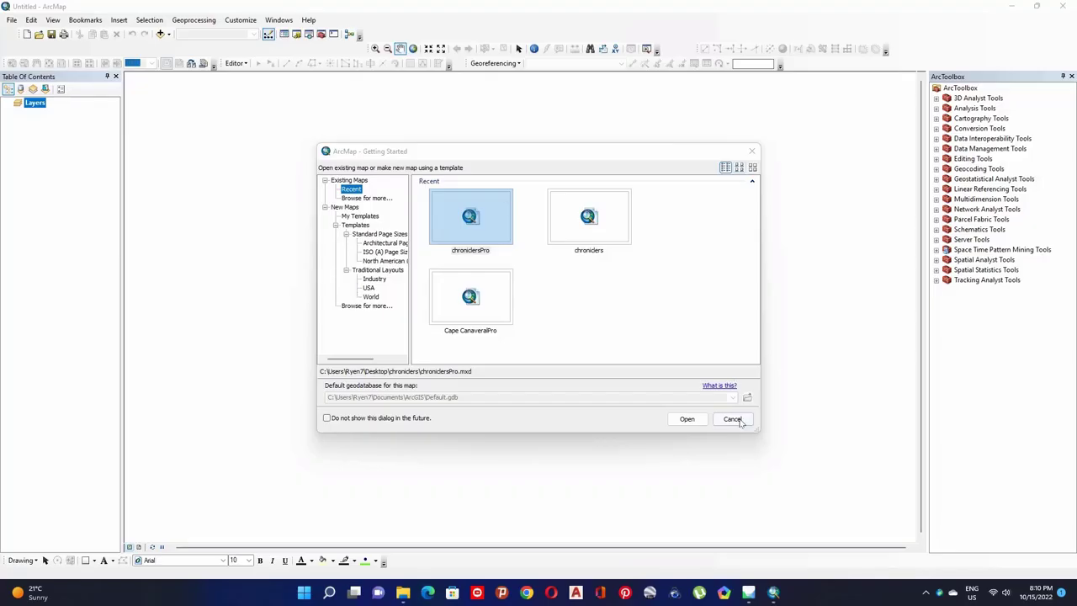
Step: Cancel the Getting Started dialog, leaving an empty Untitled map
{"action": "left_click", "coordinate": [732, 419]}
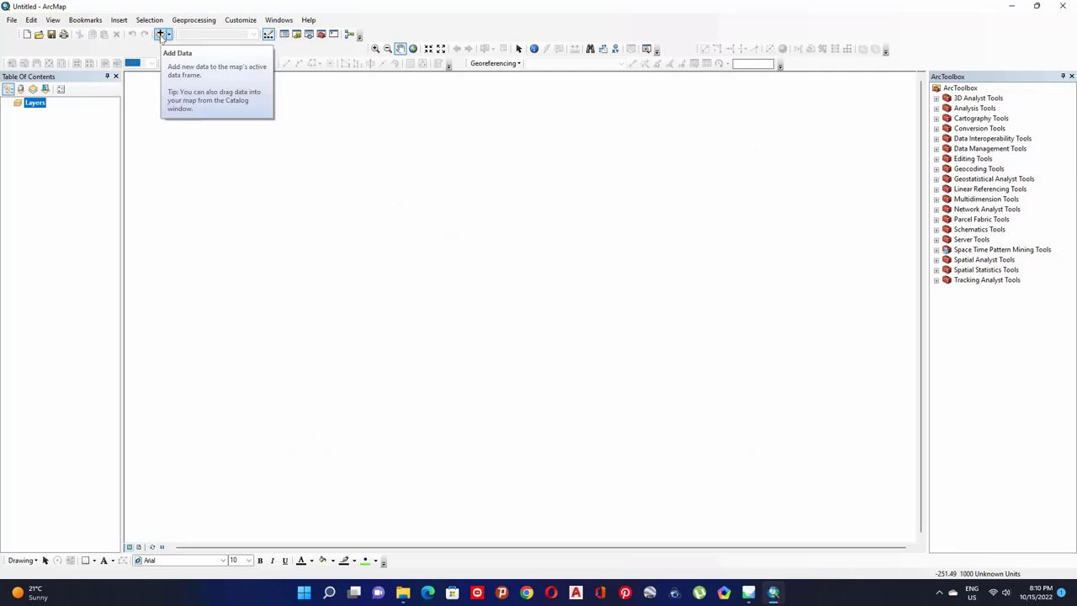
Step: Add 2-0-0.tif, 2-0-1.tif and 2-1-0.tif from Desktop > Drone Data > Drone UAV > DEM
{"action": "left_click", "coordinate": [160, 34]}
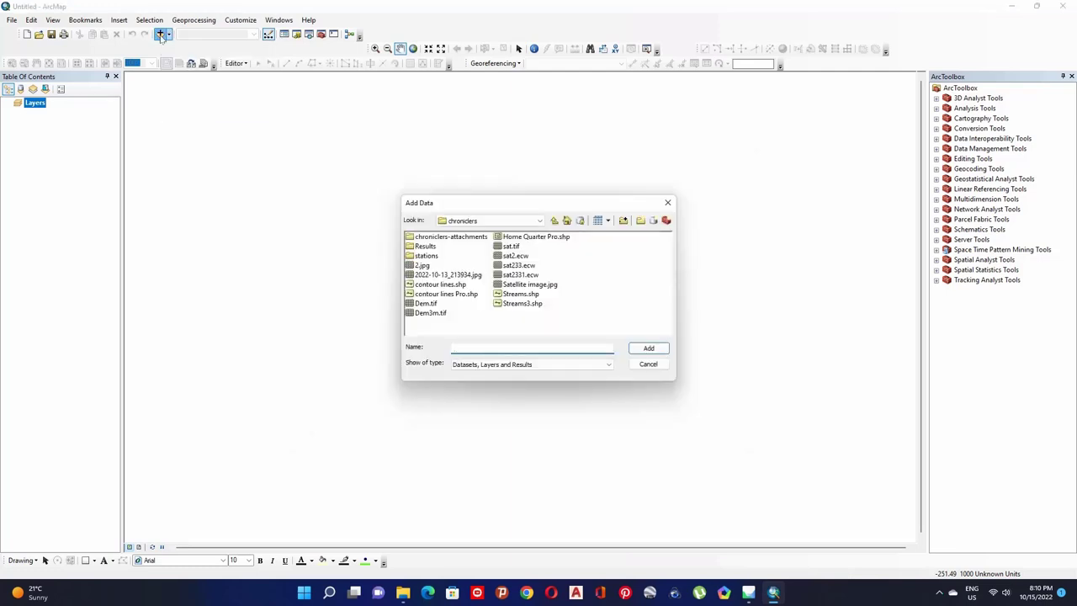
{"action": "left_click", "coordinate": [539, 220]}
{"action": "left_click", "coordinate": [516, 250]}
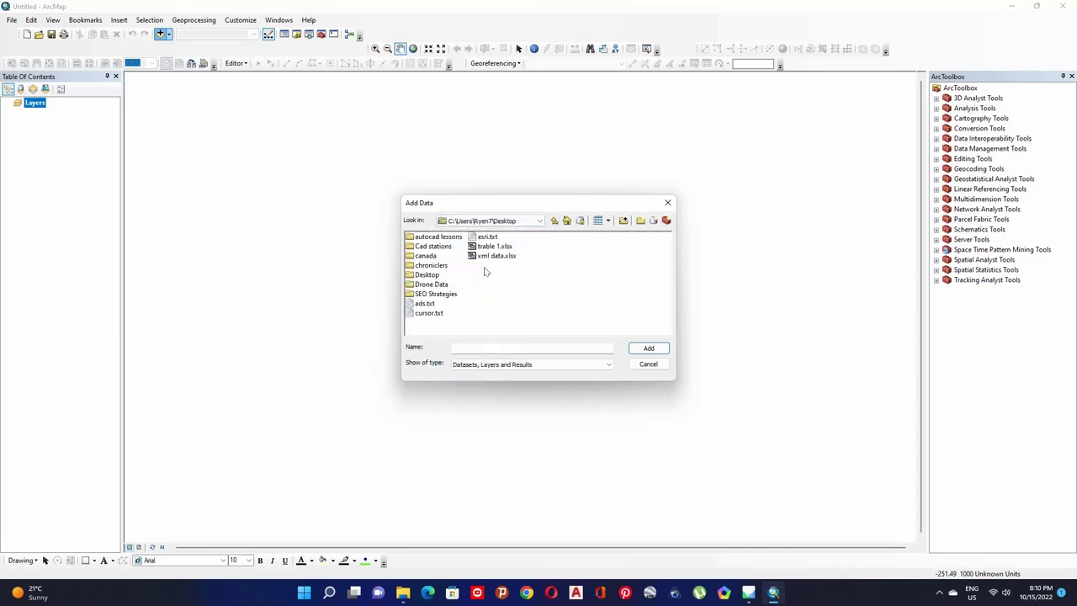
{"action": "left_click", "coordinate": [430, 286]}
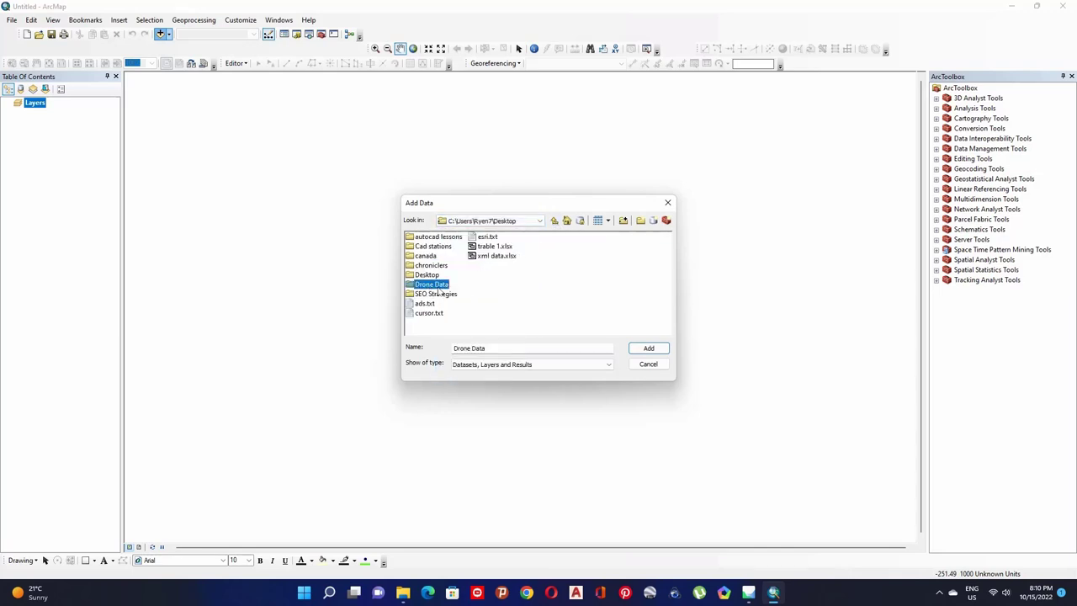
{"action": "double_click", "coordinate": [435, 285]}
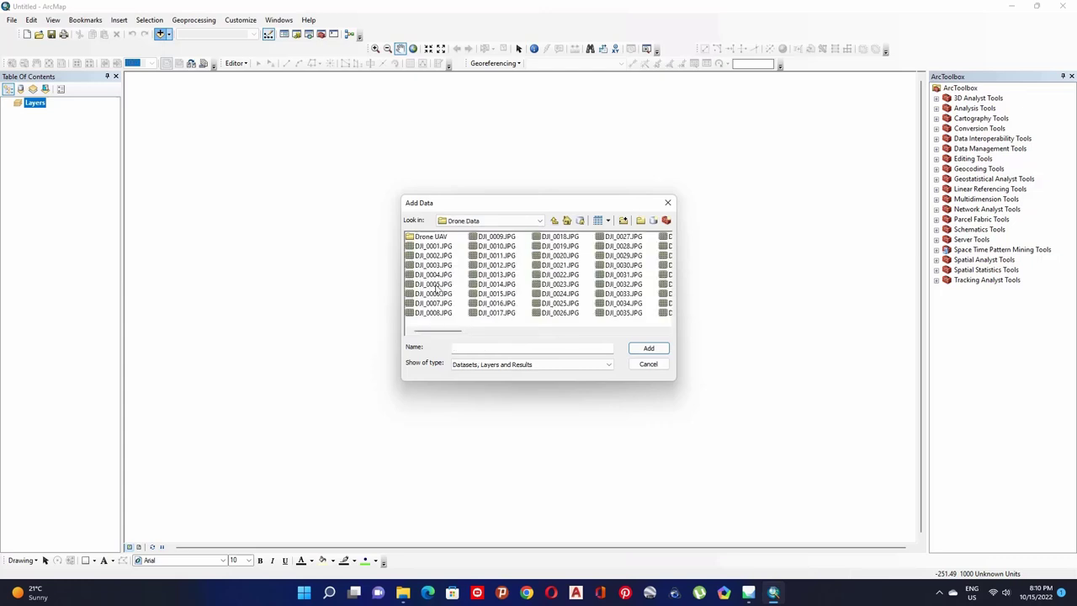
{"action": "double_click", "coordinate": [427, 238]}
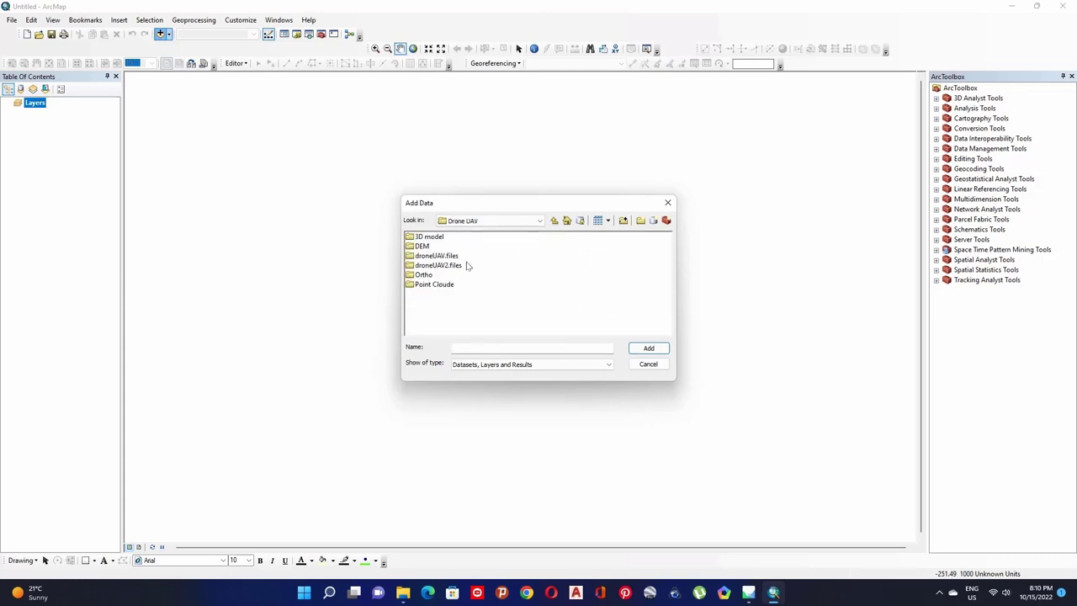
{"action": "double_click", "coordinate": [423, 246]}
{"action": "left_click_drag", "start_coordinate": [440, 266], "coordinate": [419, 239]}
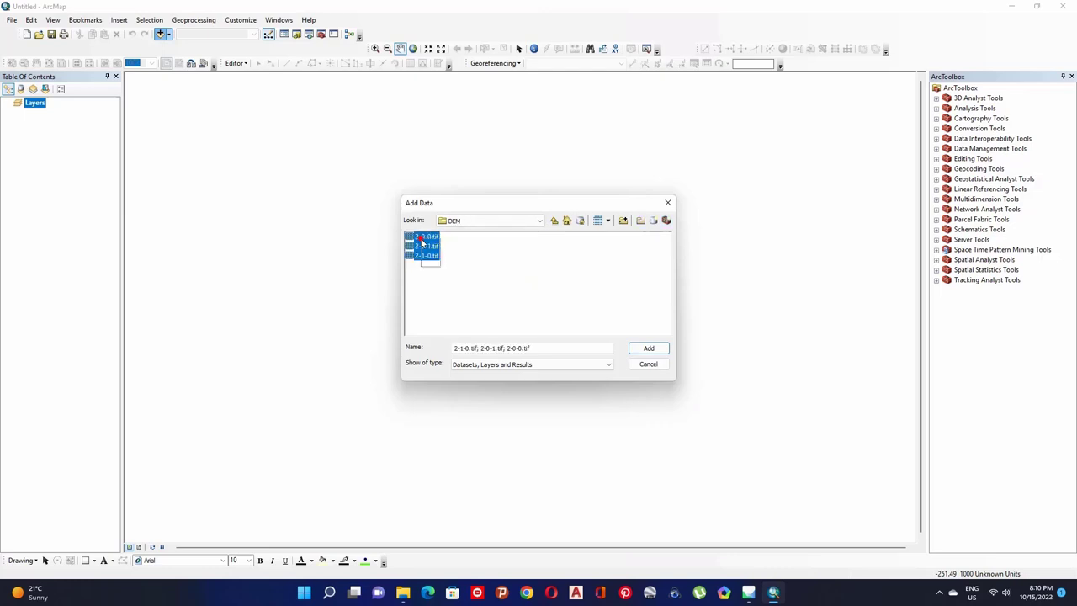
{"action": "left_click", "coordinate": [648, 347]}
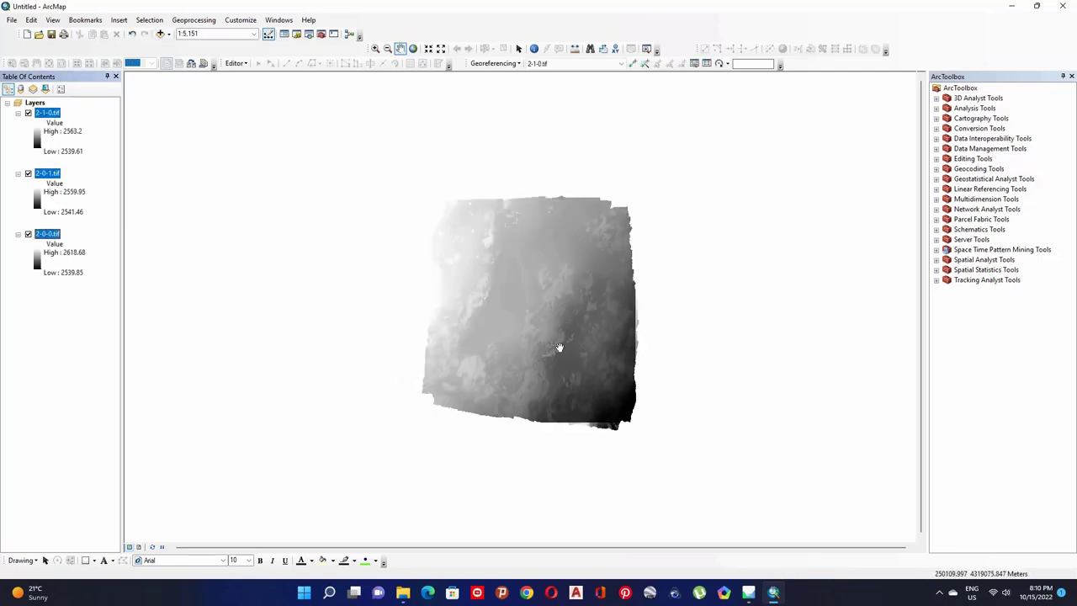
Step: Zoom in and out on the grayscale DEM to inspect surface detail across its three tiles
{"action": "scroll", "coordinate": [555, 347], "scroll_direction": "down", "scroll_amount": 3}
{"action": "scroll", "coordinate": [546, 335], "scroll_direction": "up", "scroll_amount": 3}
{"action": "scroll", "coordinate": [545, 335], "scroll_direction": "down", "scroll_amount": 5}
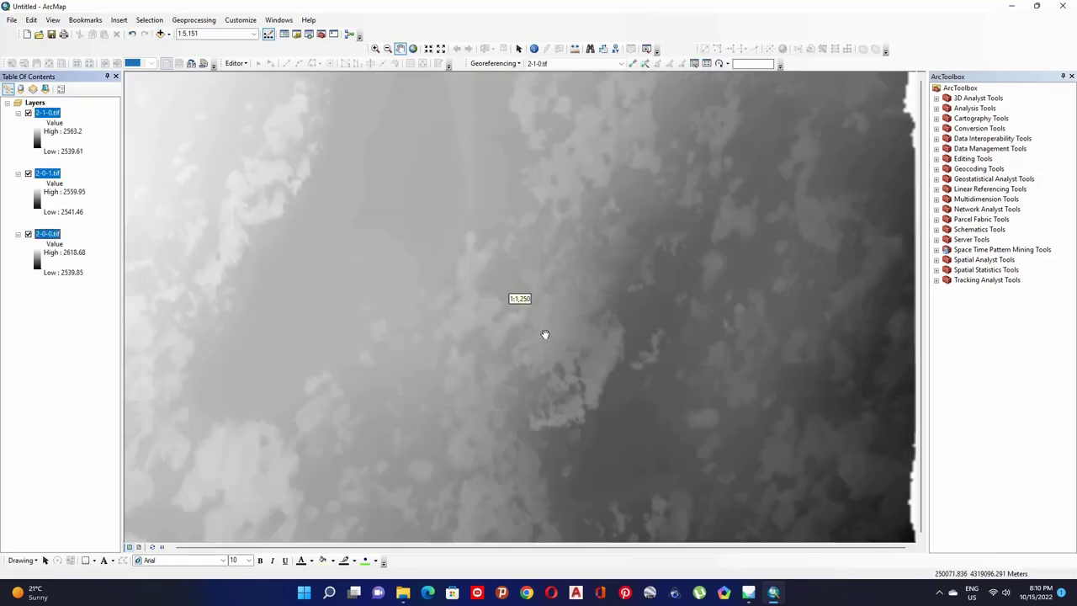
{"action": "scroll", "coordinate": [507, 322], "scroll_direction": "up", "scroll_amount": 2}
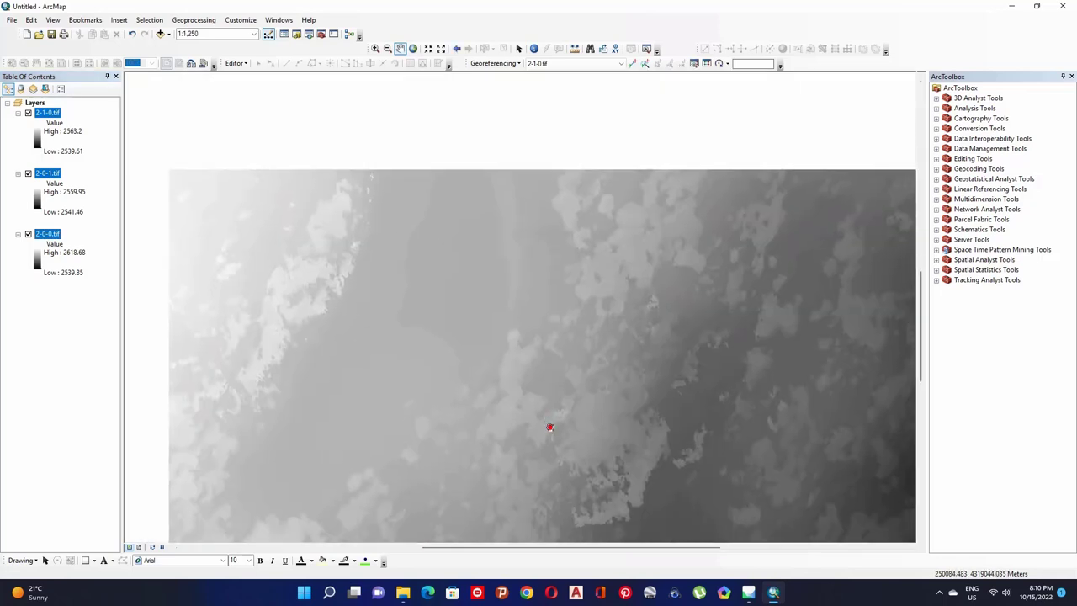
{"action": "scroll", "coordinate": [488, 354], "scroll_direction": "down", "scroll_amount": 2}
{"action": "scroll", "coordinate": [455, 262], "scroll_direction": "up", "scroll_amount": 2}
{"action": "scroll", "coordinate": [455, 262], "scroll_direction": "down", "scroll_amount": 4}
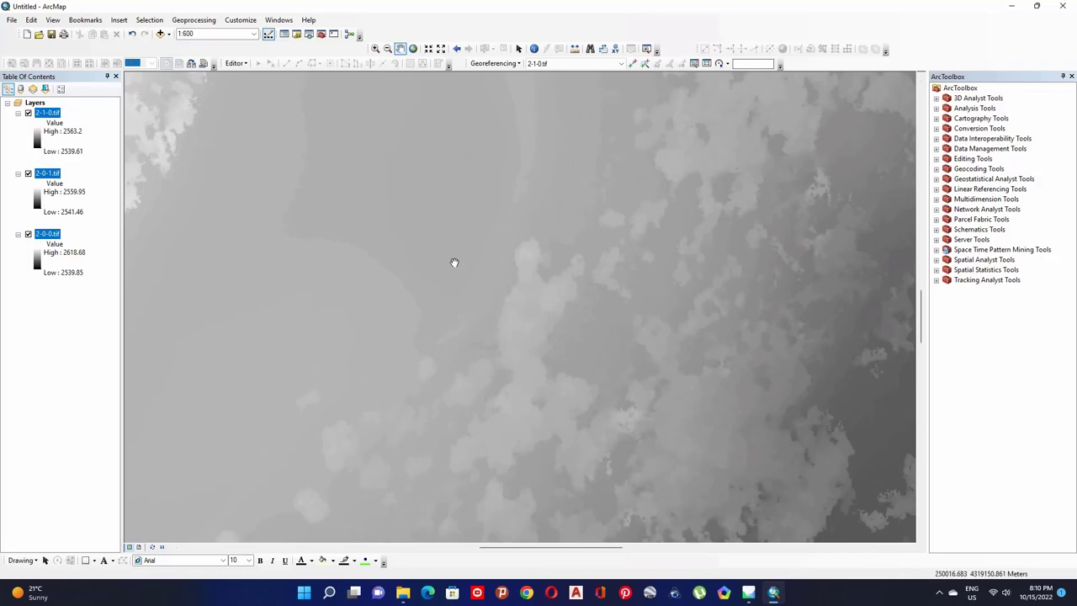
{"action": "scroll", "coordinate": [454, 261], "scroll_direction": "down", "scroll_amount": 2}
{"action": "scroll", "coordinate": [467, 290], "scroll_direction": "up", "scroll_amount": 3}
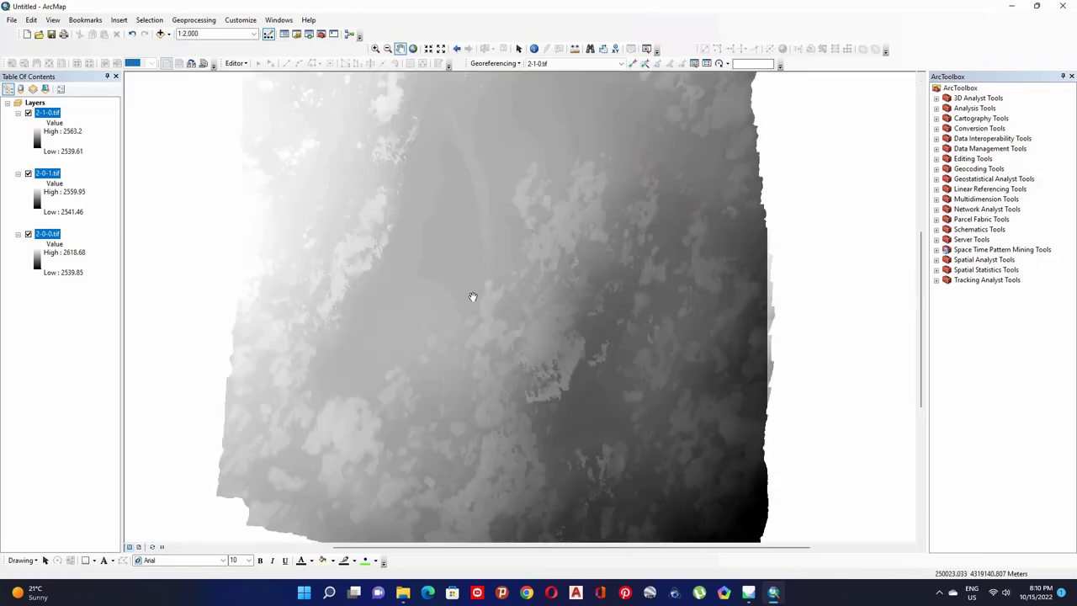
Step: Add tiles 1-0-0, 1-0-1, 1-1-0 and 1-1-1.tif from the Drone UAV Ortho folder
{"action": "left_click", "coordinate": [160, 33]}
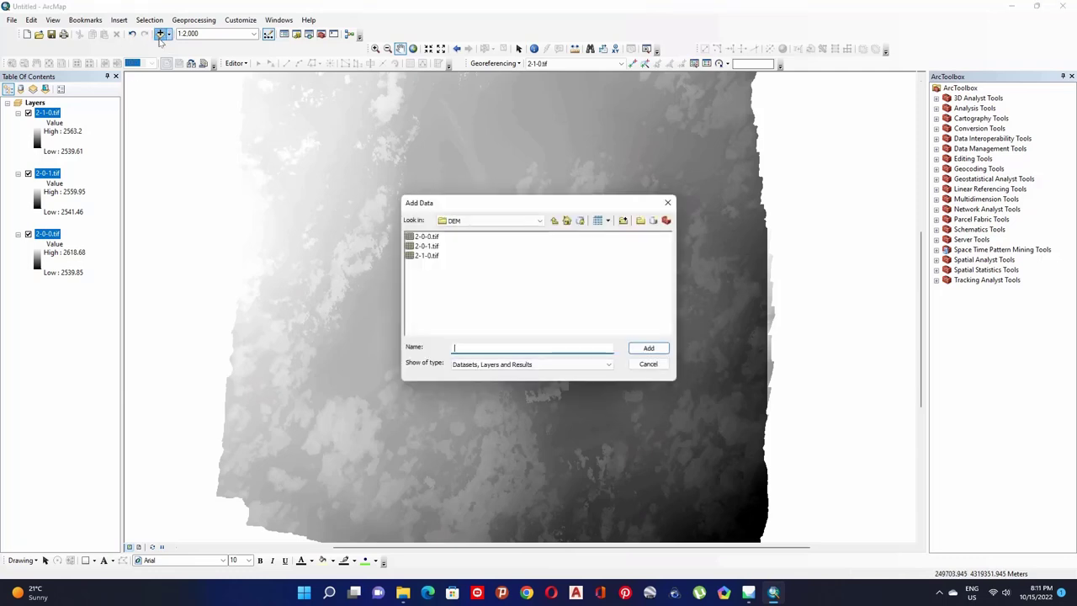
{"action": "left_click", "coordinate": [553, 221]}
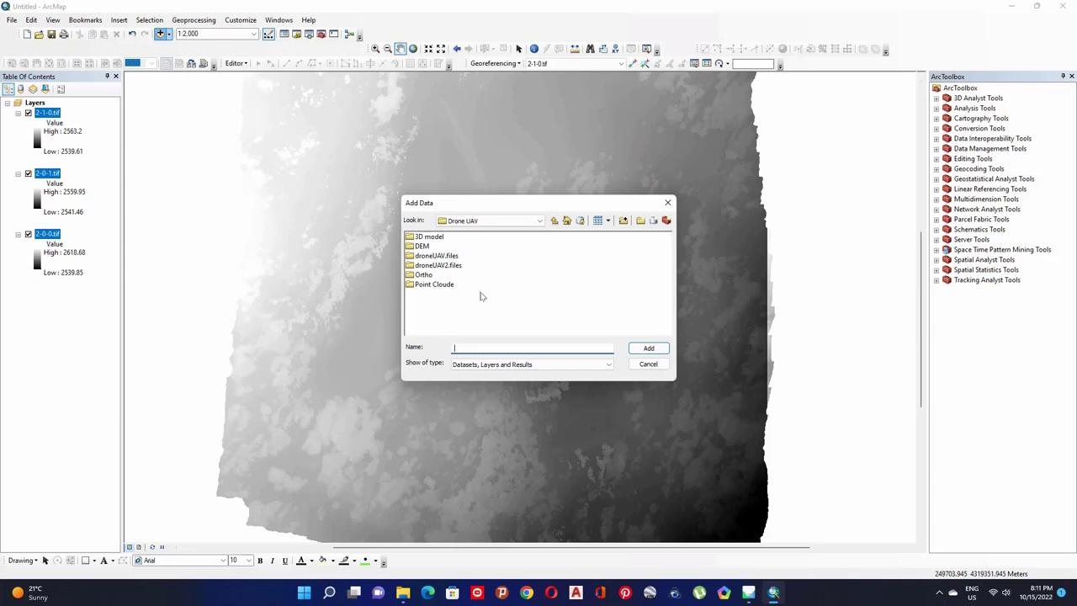
{"action": "double_click", "coordinate": [420, 275]}
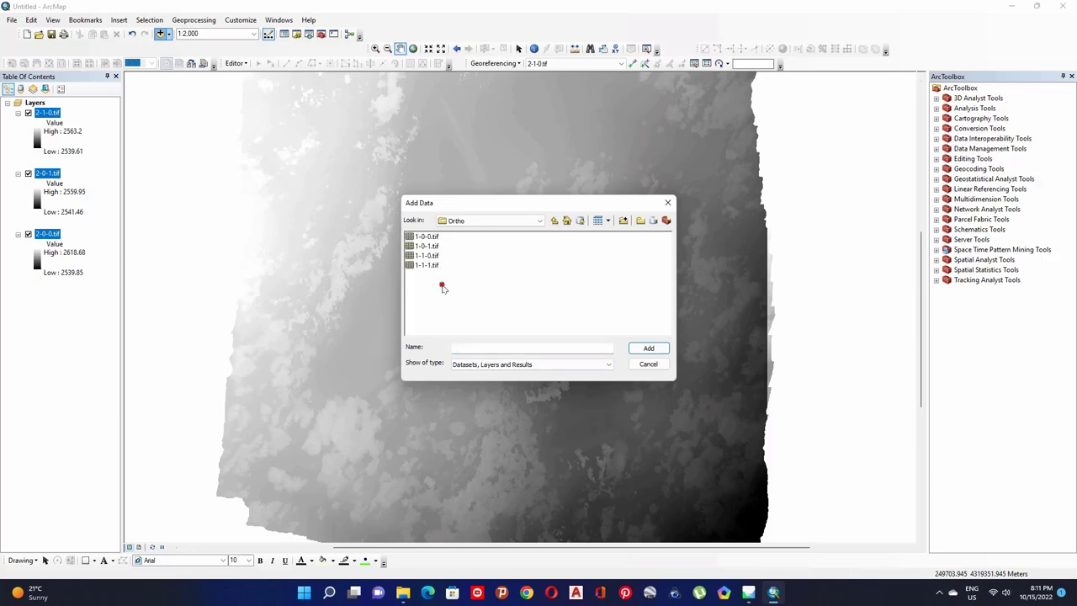
{"action": "left_click_drag", "start_coordinate": [442, 286], "coordinate": [426, 238]}
{"action": "left_click", "coordinate": [648, 348]}
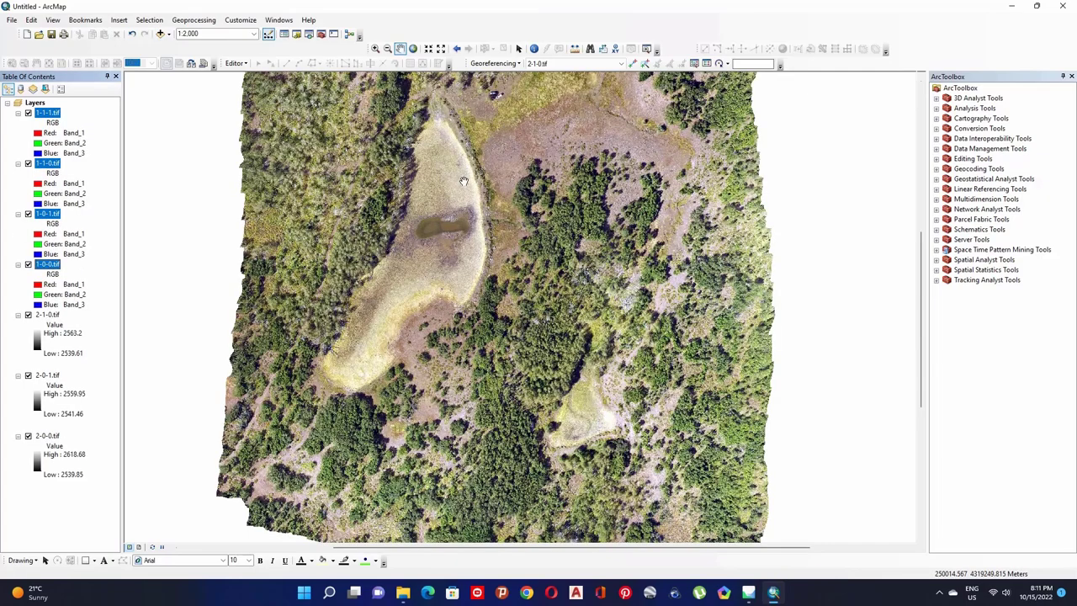
Step: Pan and zoom across the true-colour orthomosaic, including the ground beside the vehicles
{"action": "left_click_drag", "start_coordinate": [463, 168], "coordinate": [440, 205]}
{"action": "scroll", "coordinate": [469, 143], "scroll_direction": "up", "scroll_amount": 1}
{"action": "scroll", "coordinate": [468, 141], "scroll_direction": "down", "scroll_amount": 2}
{"action": "scroll", "coordinate": [469, 141], "scroll_direction": "down", "scroll_amount": 2}
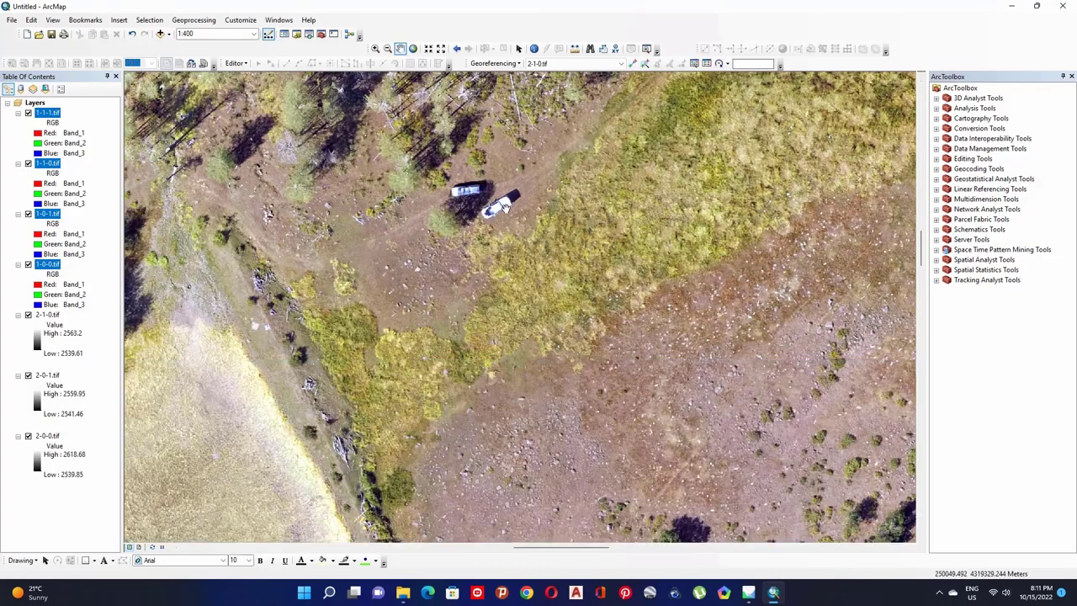
{"action": "scroll", "coordinate": [485, 162], "scroll_direction": "down", "scroll_amount": 1}
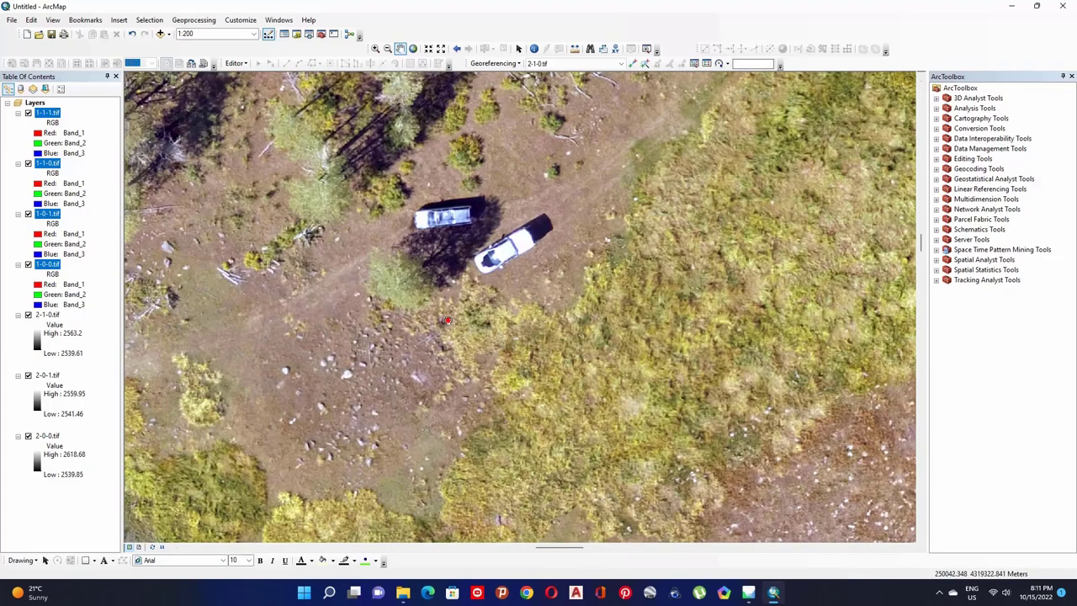
{"action": "left_click_drag", "start_coordinate": [433, 325], "coordinate": [635, 230]}
{"action": "scroll", "coordinate": [509, 260], "scroll_direction": "down", "scroll_amount": 2}
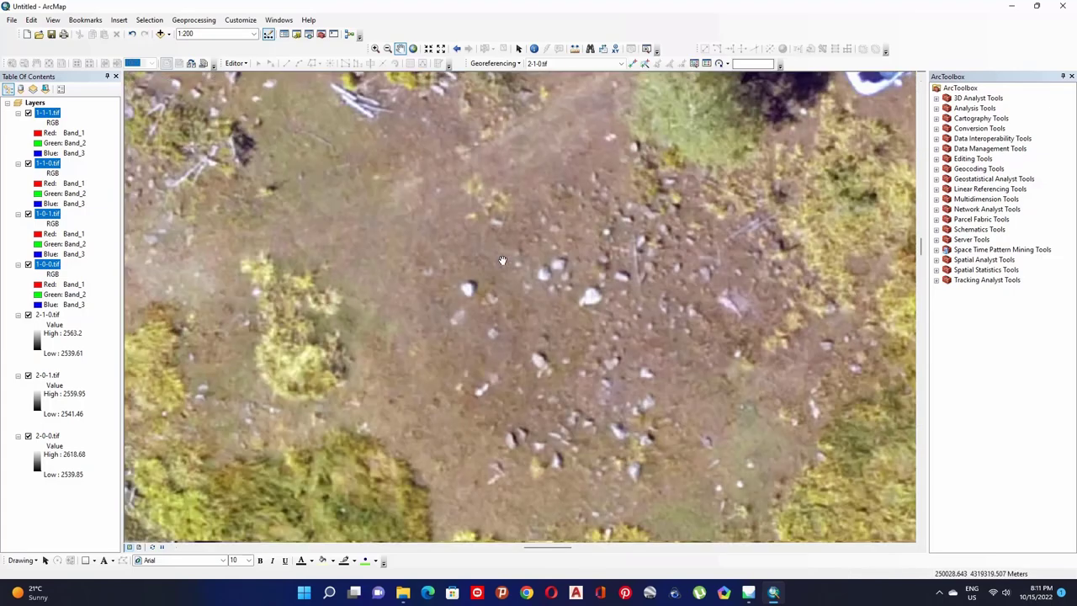
{"action": "scroll", "coordinate": [501, 259], "scroll_direction": "up", "scroll_amount": 2}
{"action": "scroll", "coordinate": [499, 259], "scroll_direction": "up", "scroll_amount": 2}
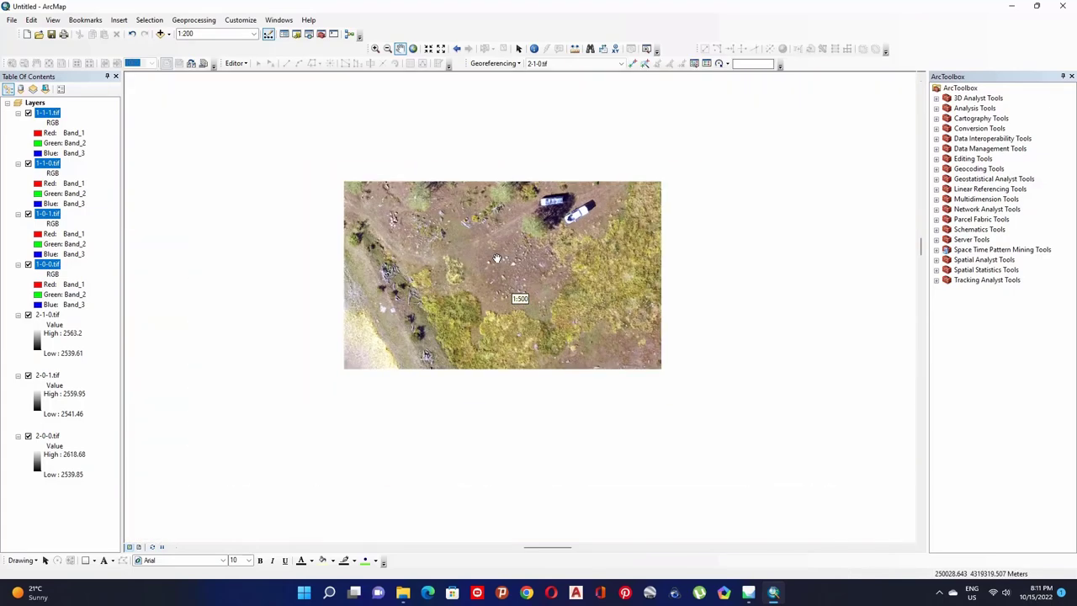
{"action": "scroll", "coordinate": [492, 255], "scroll_direction": "up", "scroll_amount": 1}
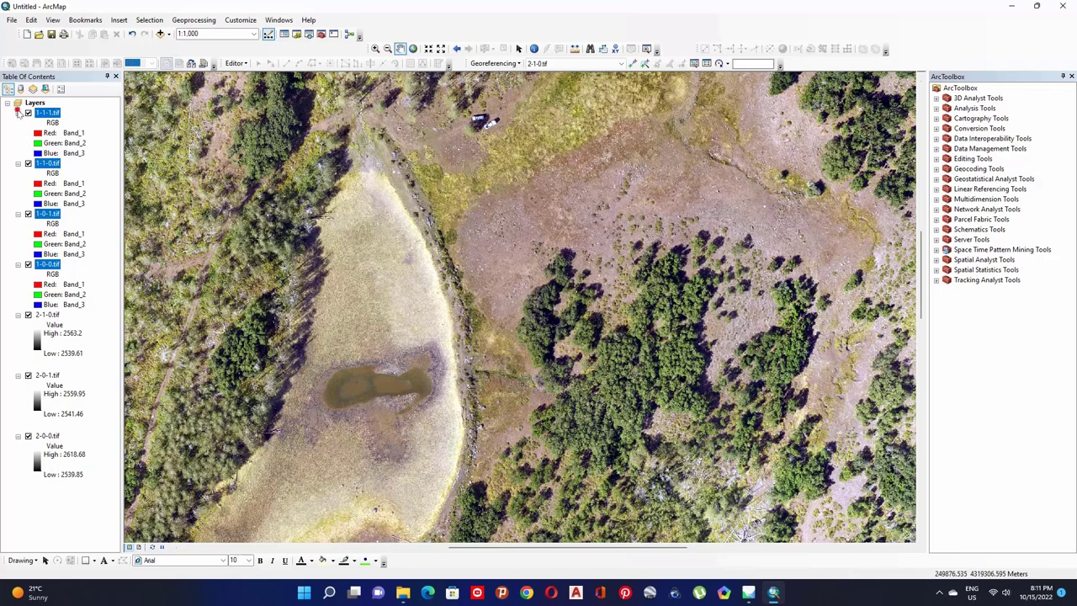
Step: Collapse the legends of layers 1-1-1, 1-1-0, 1-0-1 and 1-0-0.tif, then deselect them
{"action": "left_click", "coordinate": [17, 112]}
{"action": "left_click", "coordinate": [18, 123]}
{"action": "left_click", "coordinate": [18, 133]}
{"action": "left_click", "coordinate": [17, 143]}
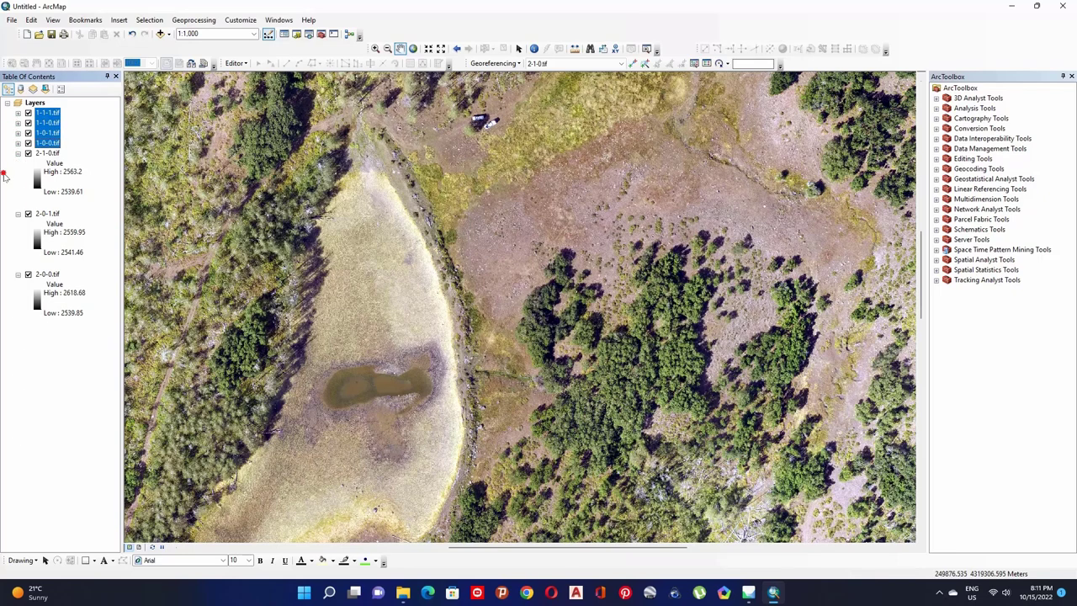
{"action": "left_click", "coordinate": [54, 172]}
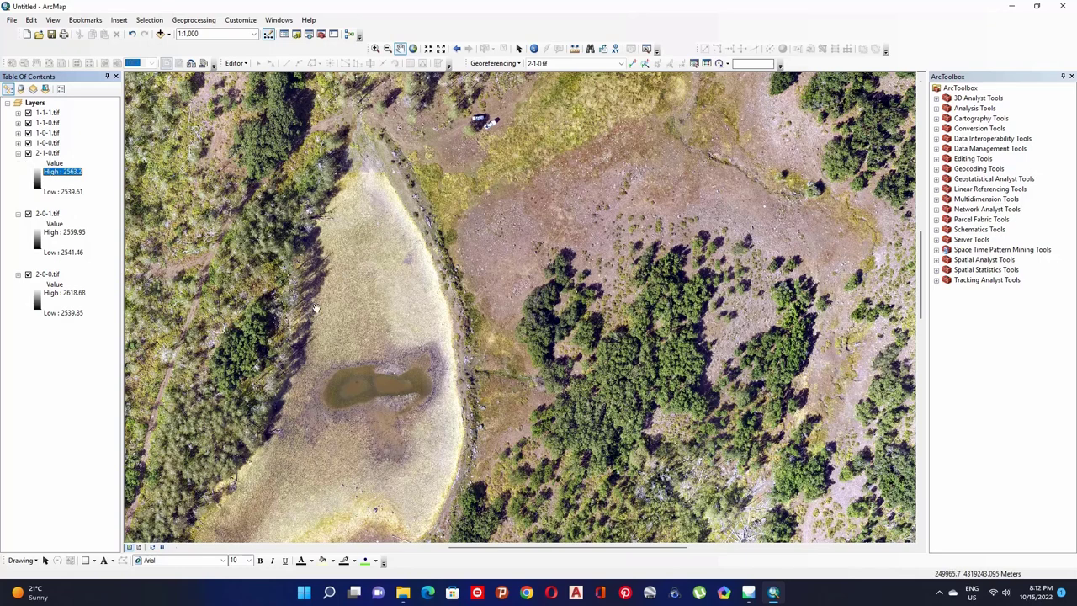
{"action": "scroll", "coordinate": [493, 291], "scroll_direction": "up", "scroll_amount": 1}
{"action": "scroll", "coordinate": [493, 291], "scroll_direction": "down", "scroll_amount": 1}
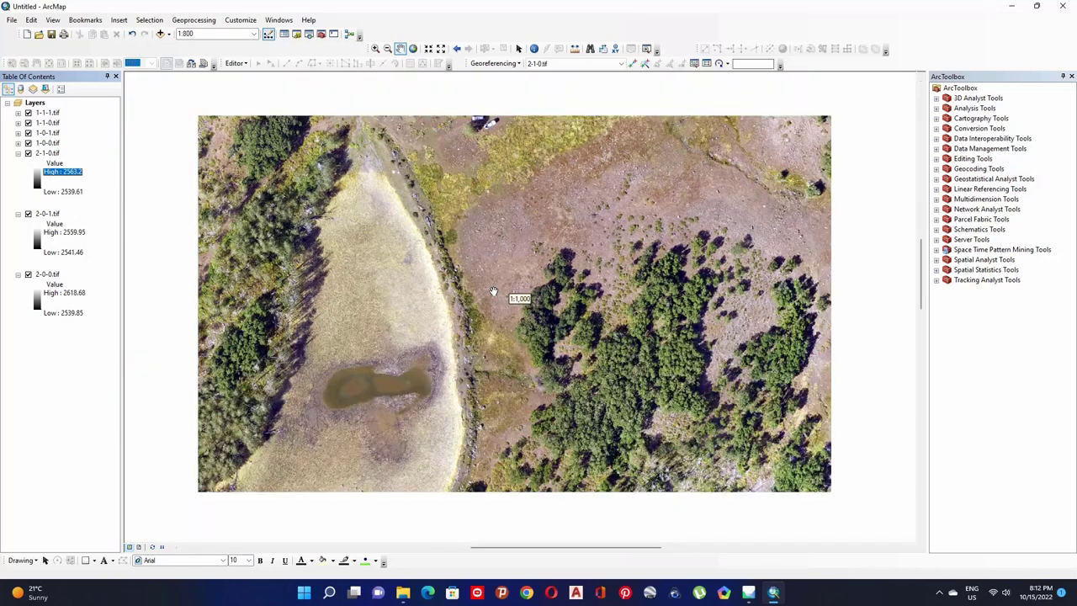